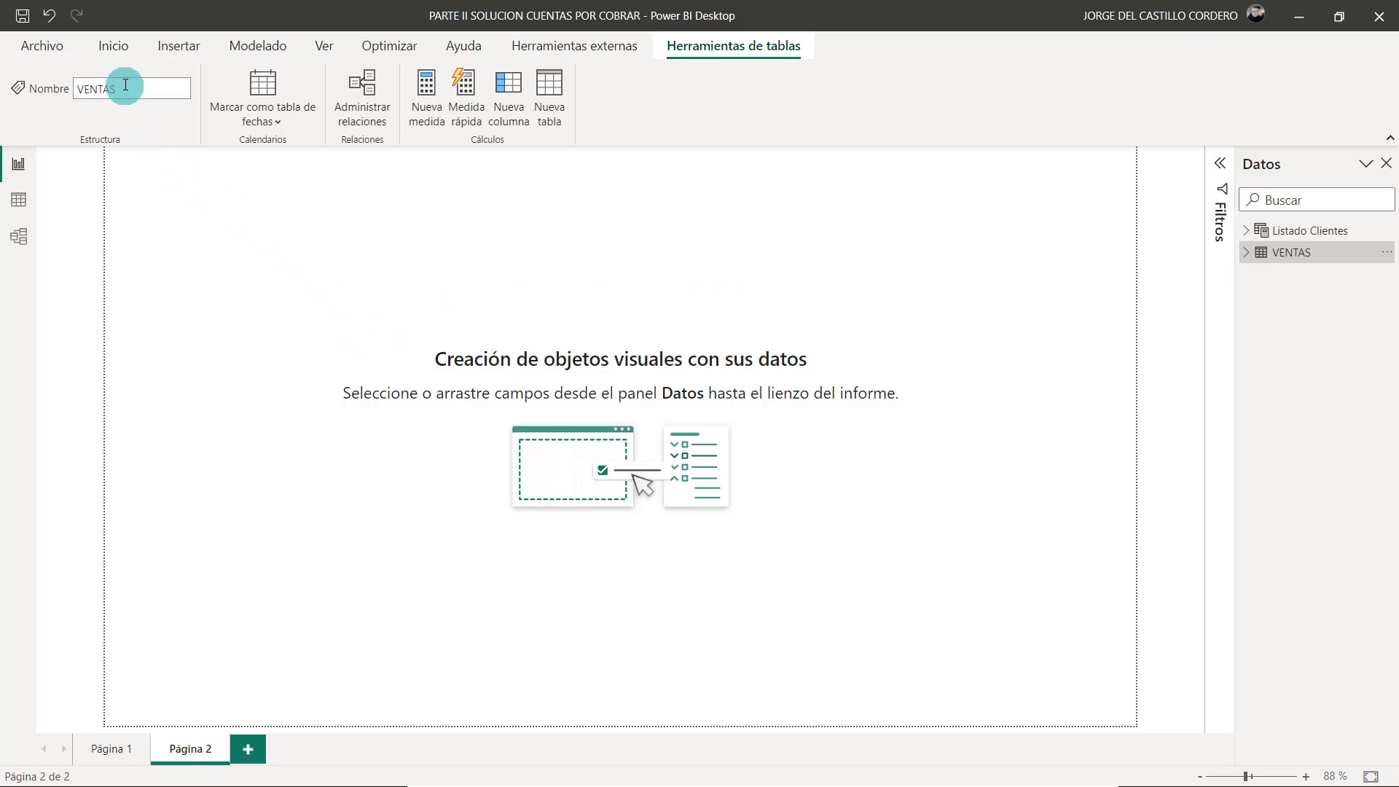
# Insert an empty matrix visual on Página 2.
pyautogui.click(117, 47)
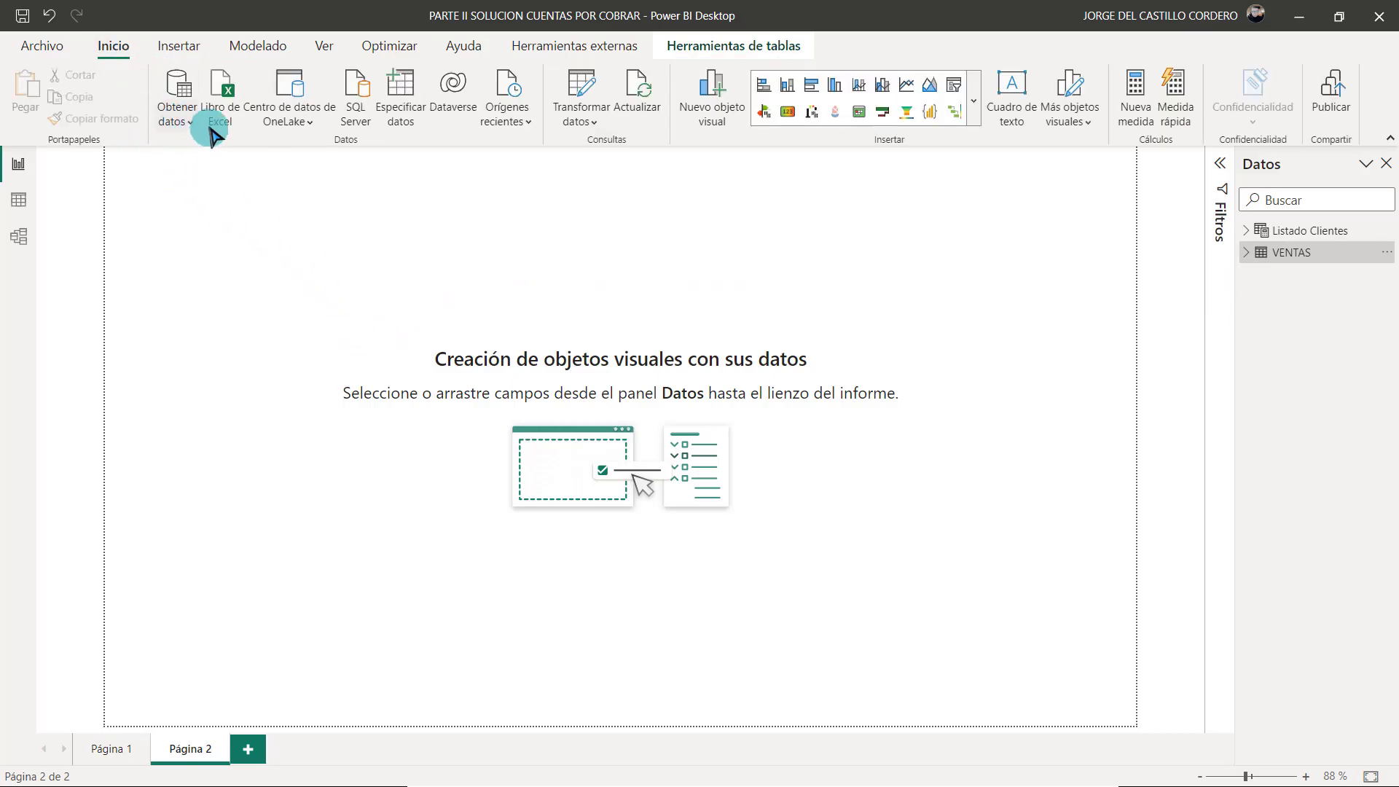
pyautogui.click(188, 48)
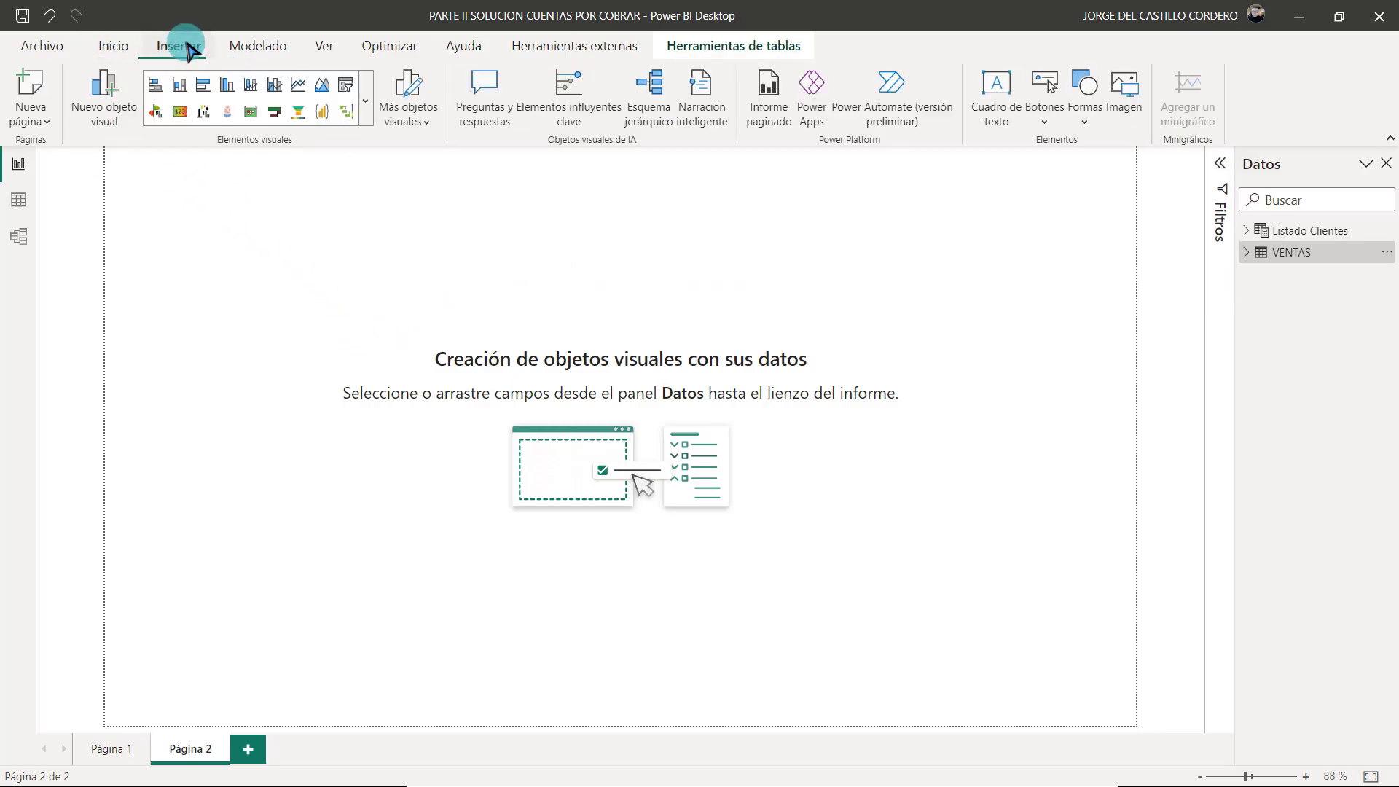
pyautogui.click(367, 106)
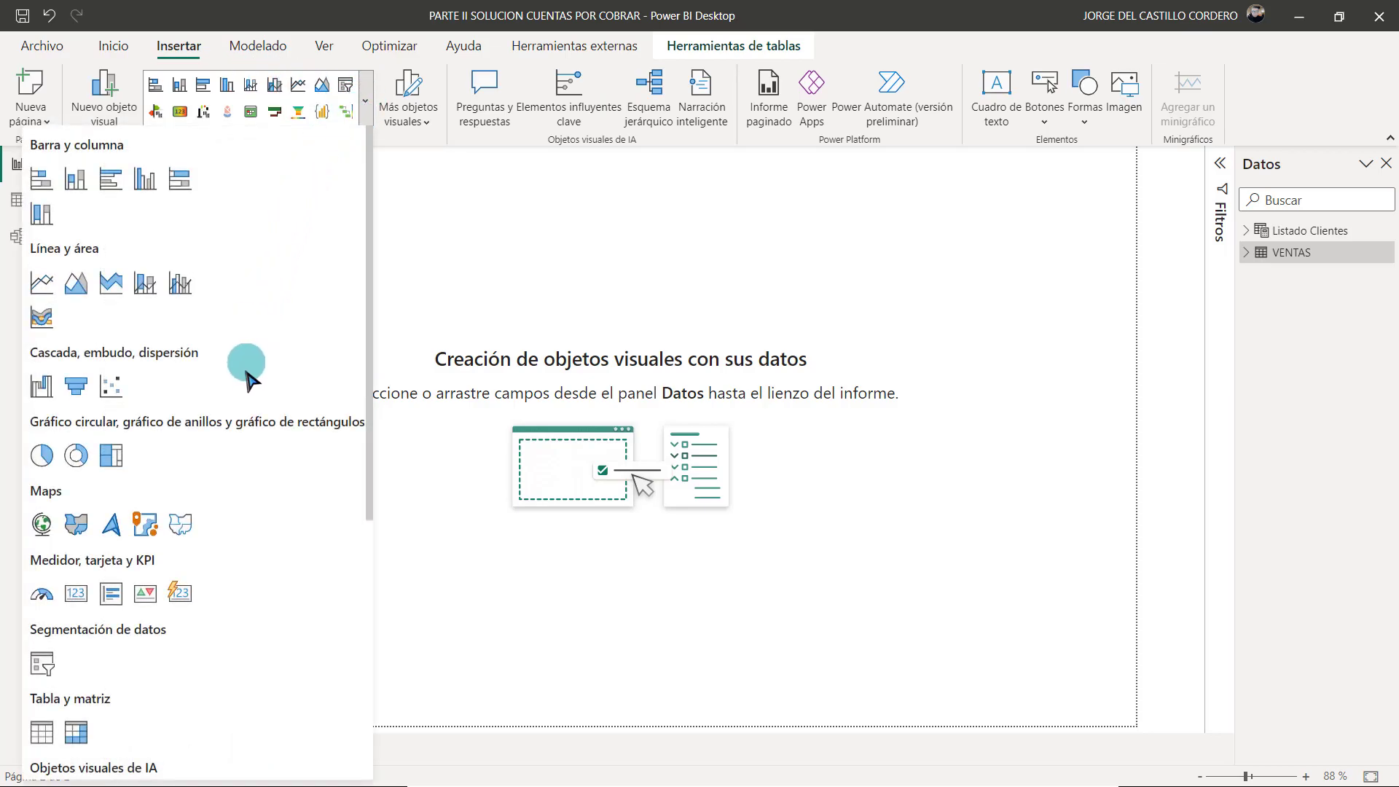
pyautogui.click(75, 731)
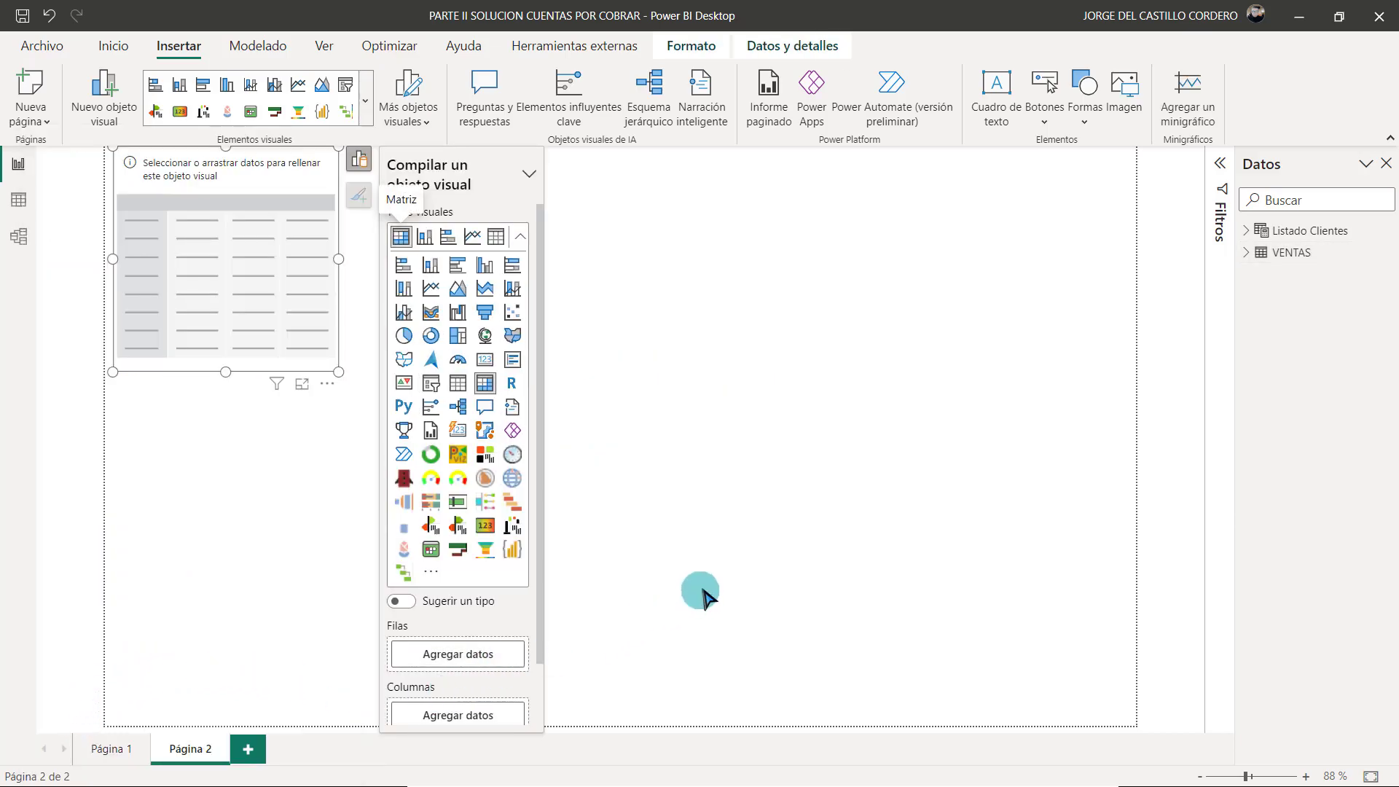
# Build the matrix with Cliente from VENTAS as rows and Cobranza as values, and lengthen it to fit every client row.
pyautogui.click(1252, 252)
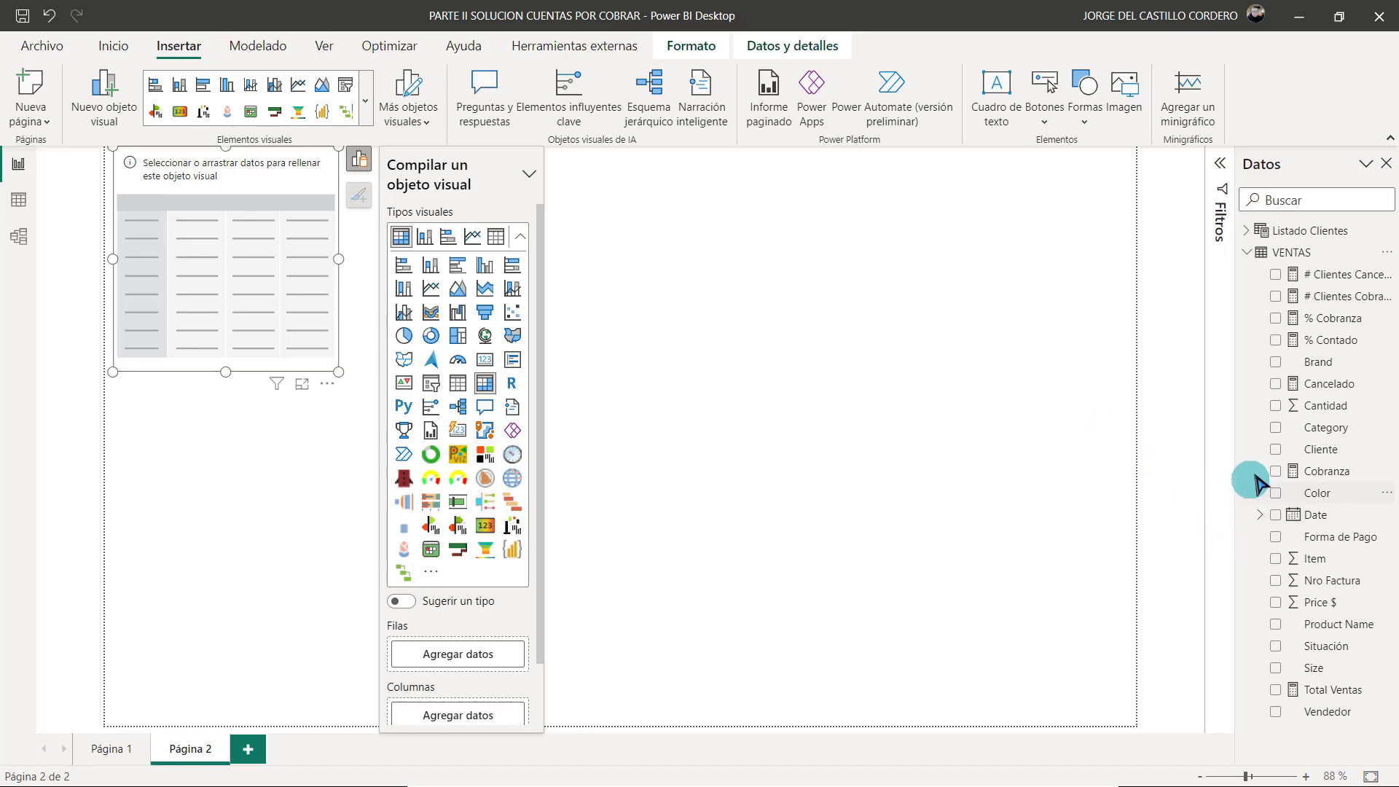
pyautogui.moveTo(1297, 453); pyautogui.dragTo(446, 654)
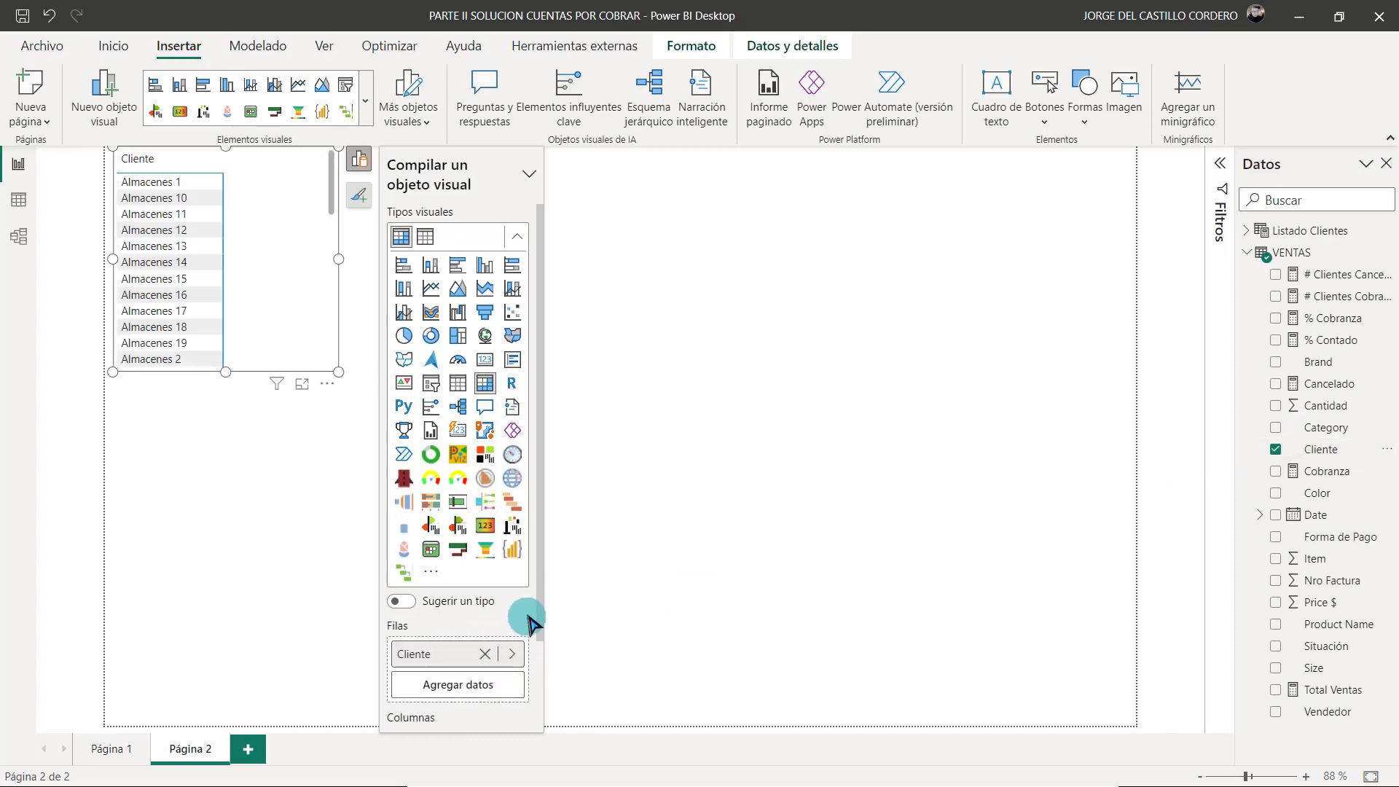
pyautogui.moveTo(542, 633); pyautogui.dragTo(546, 725)
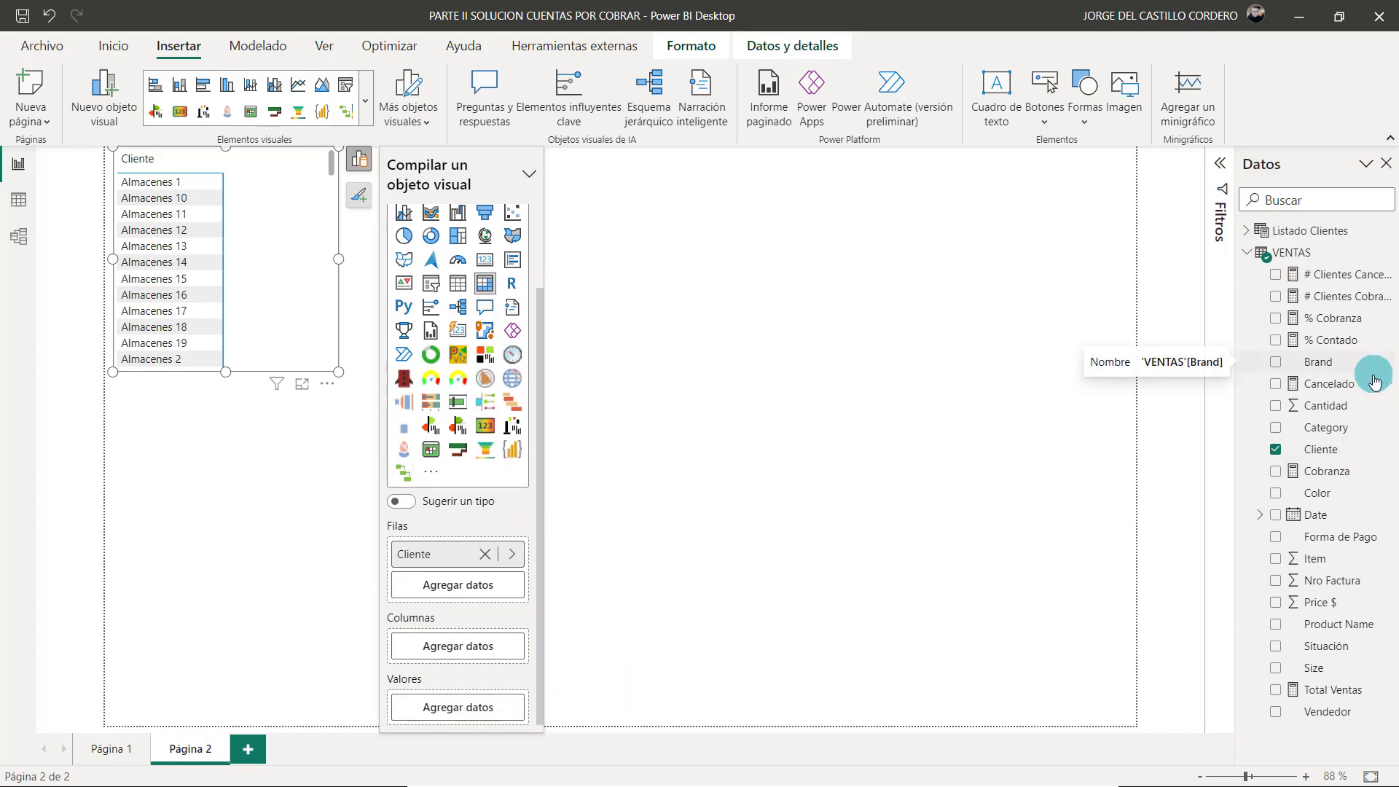
pyautogui.moveTo(1332, 475); pyautogui.dragTo(458, 704)
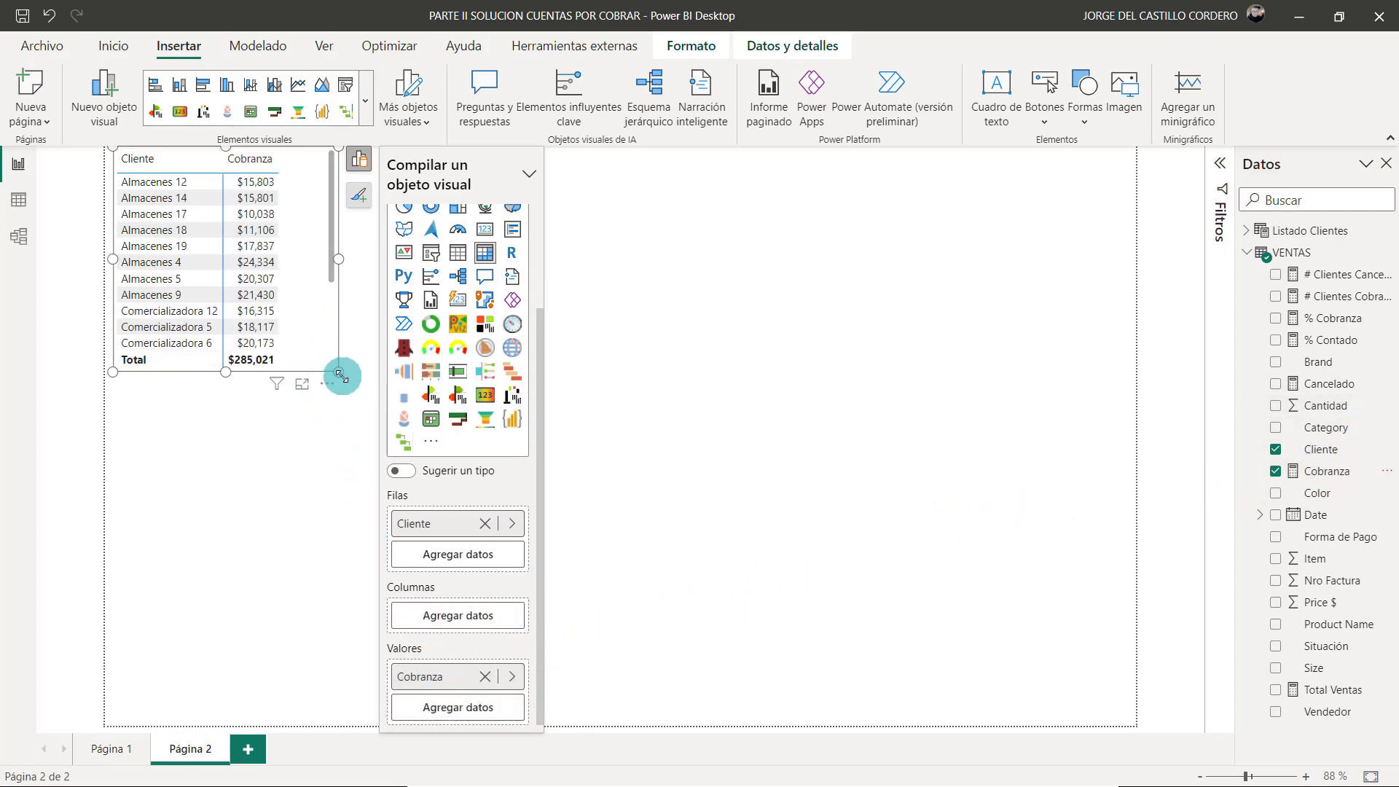
pyautogui.moveTo(339, 398); pyautogui.dragTo(334, 532)
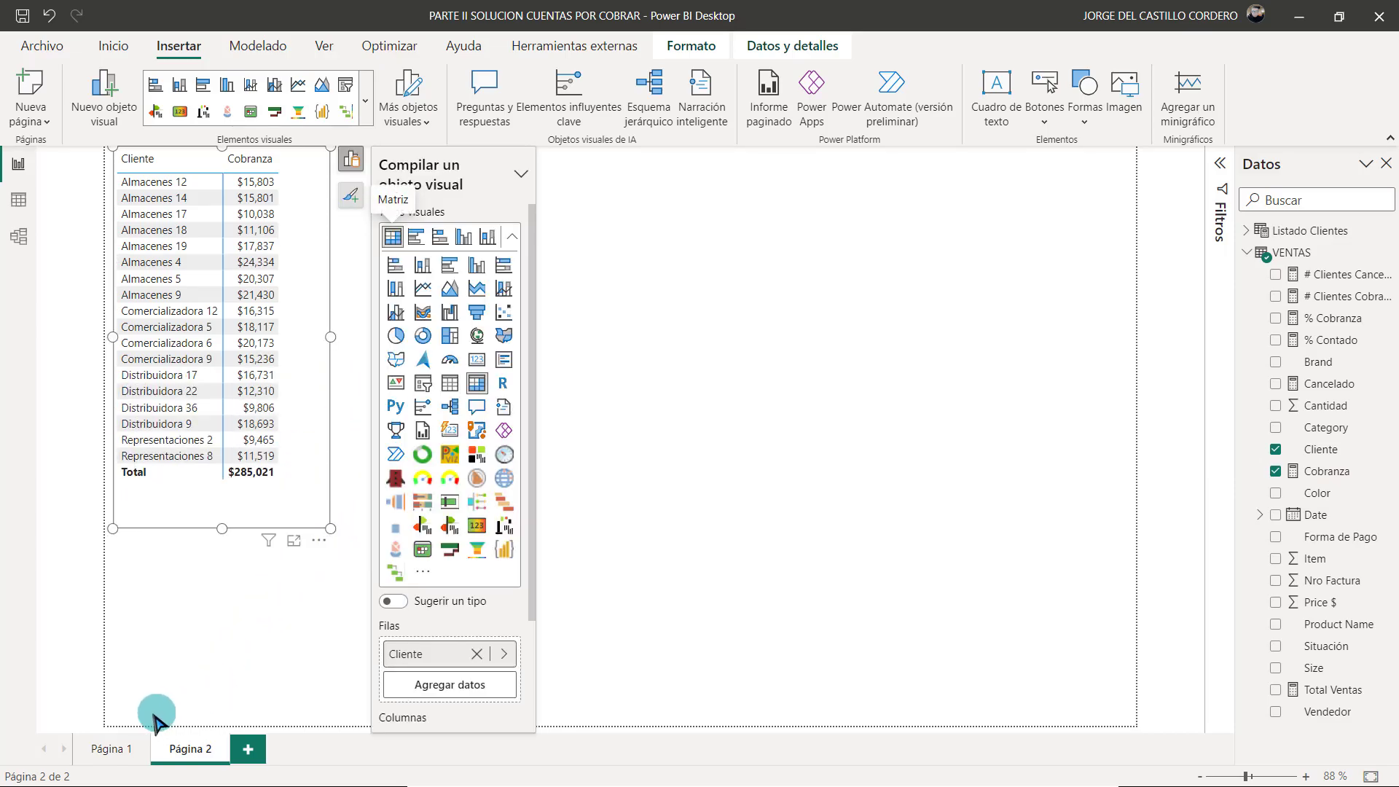
# Review the sales and collection dashboard on Página 1, and return to Página 2.
pyautogui.click(109, 750)
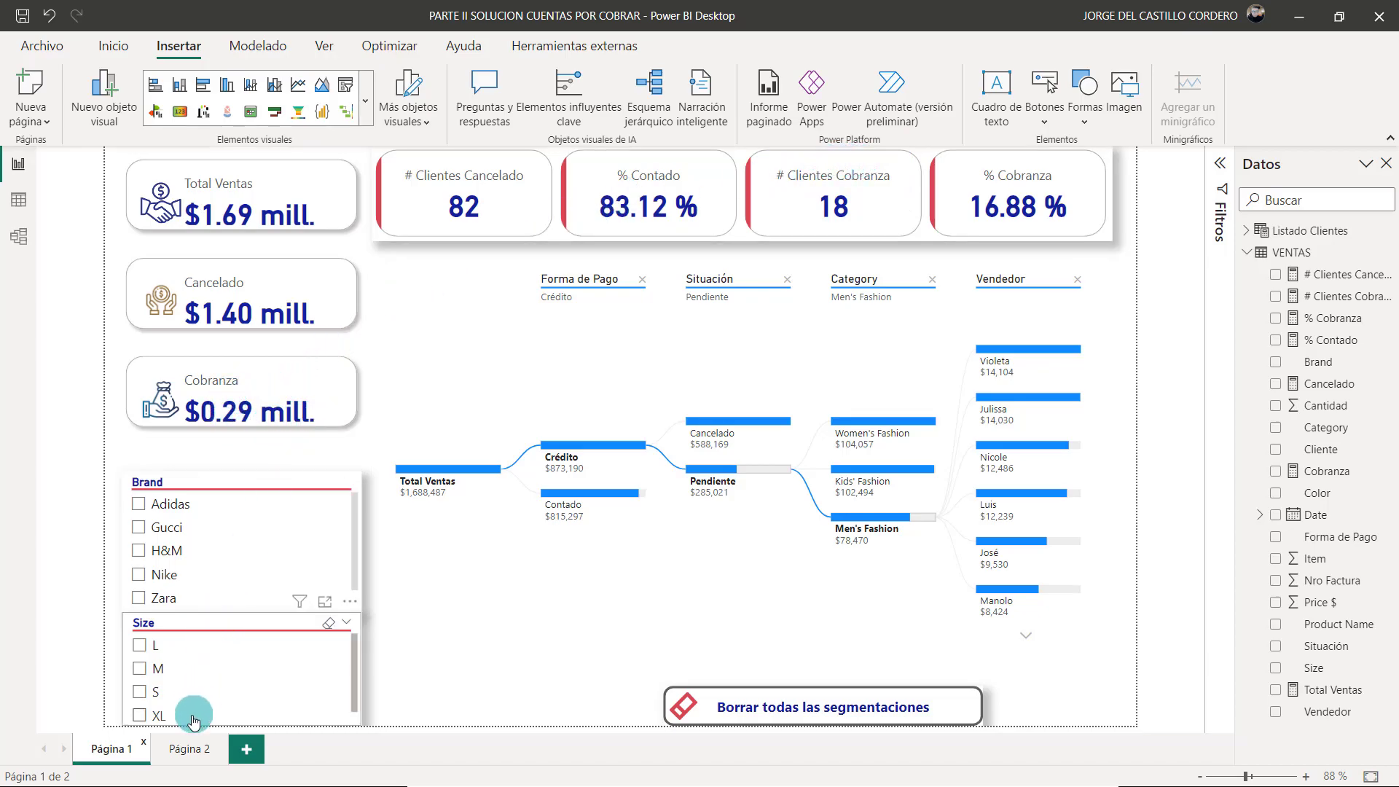
pyautogui.click(190, 748)
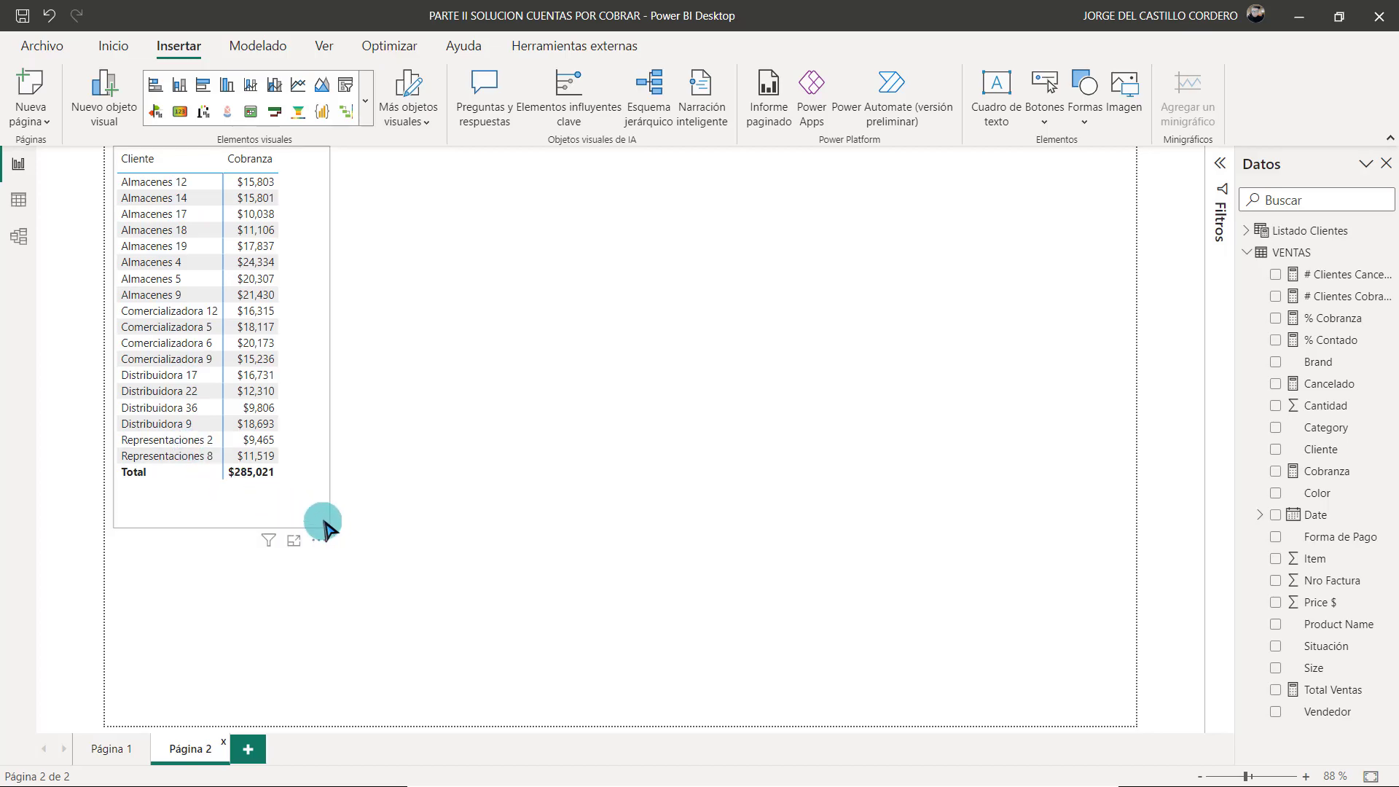
pyautogui.rightClick(407, 199)
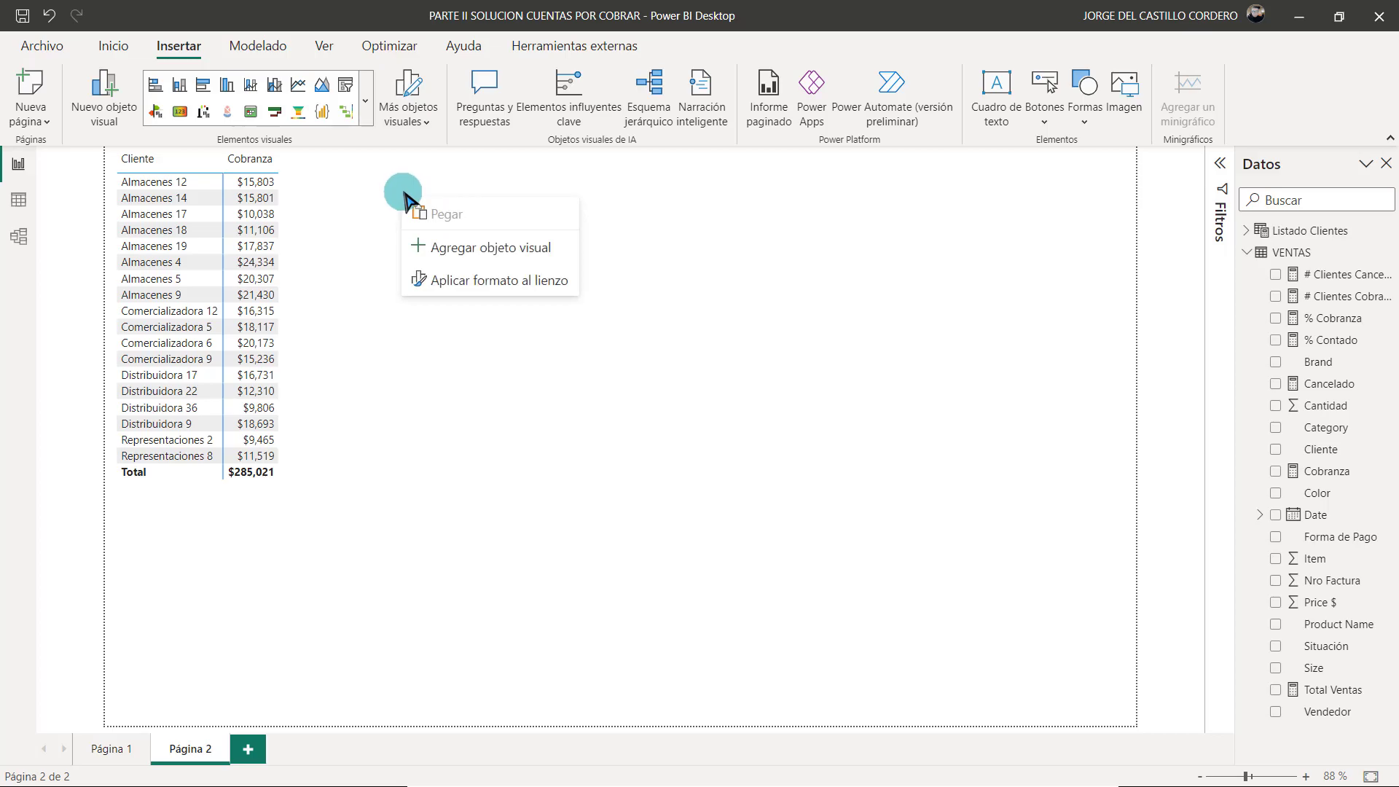
pyautogui.click(405, 183)
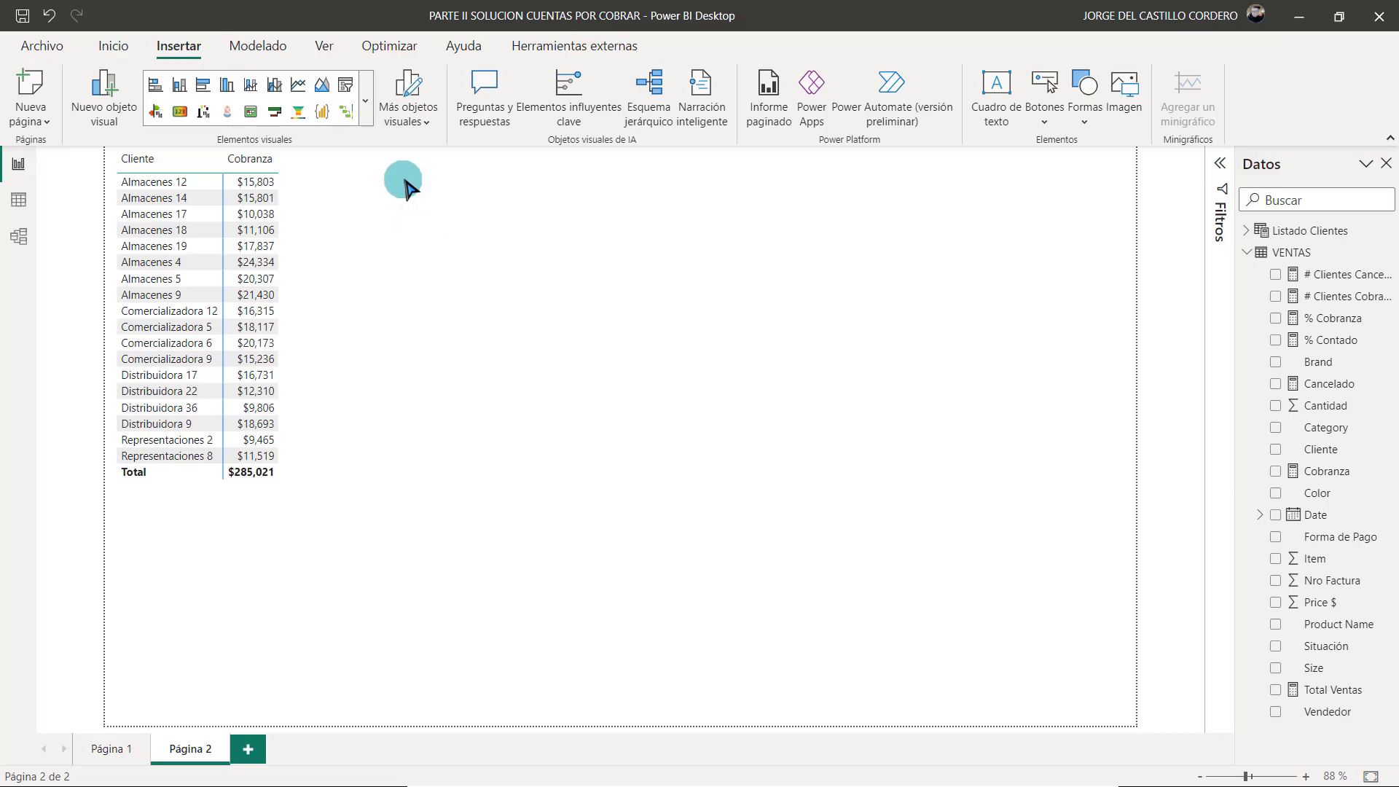
# Insert a second matrix visual on Página 2 with Cliente as its rows.
pyautogui.click(367, 102)
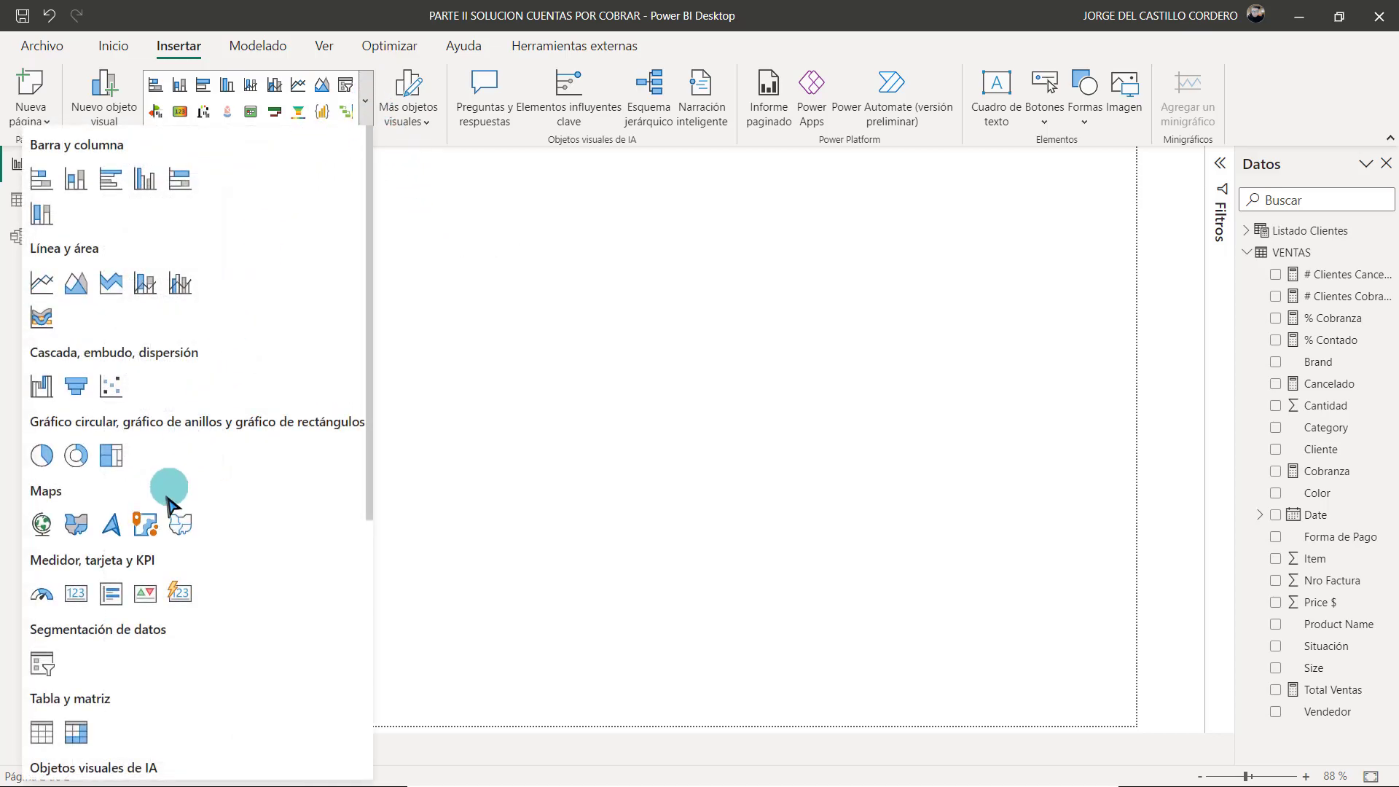
pyautogui.click(76, 728)
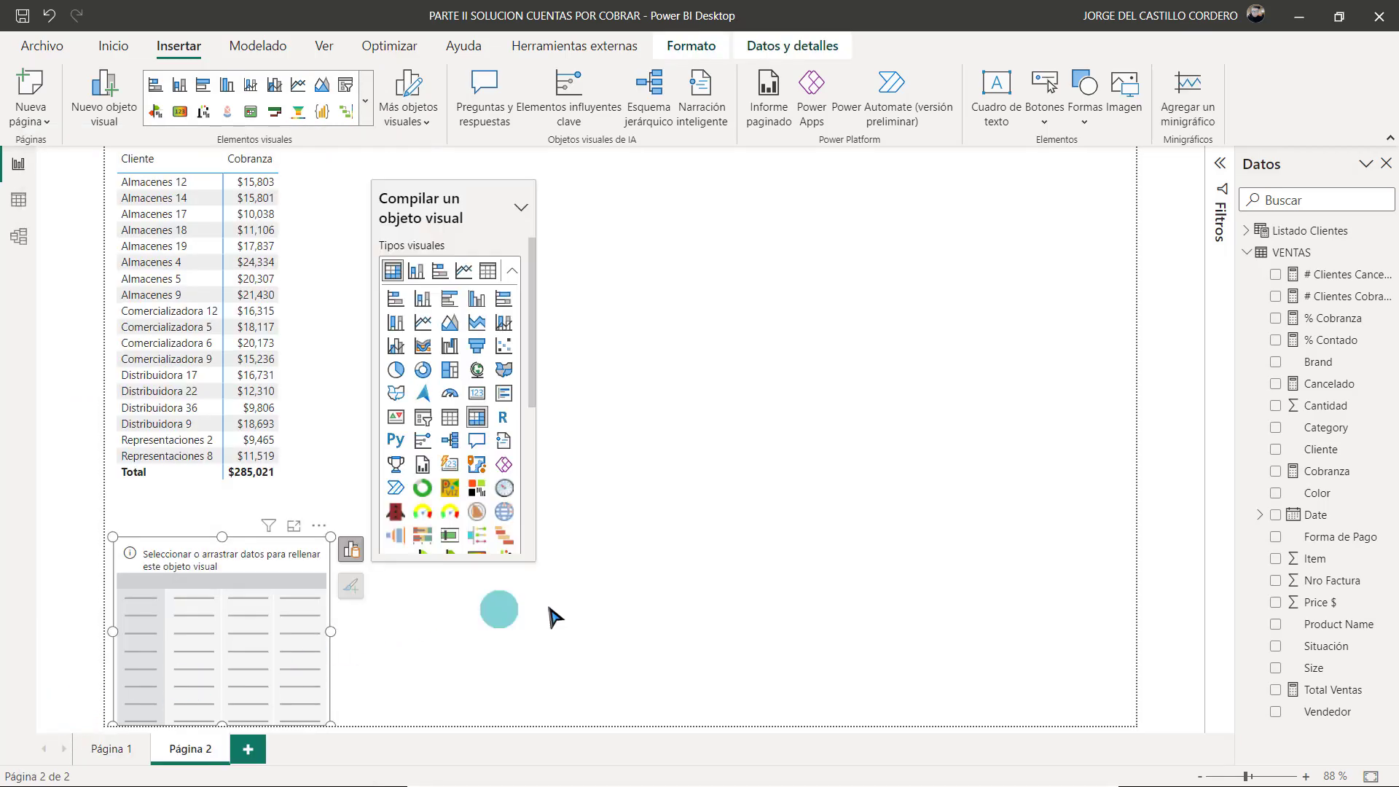
pyautogui.moveTo(537, 352); pyautogui.dragTo(546, 526)
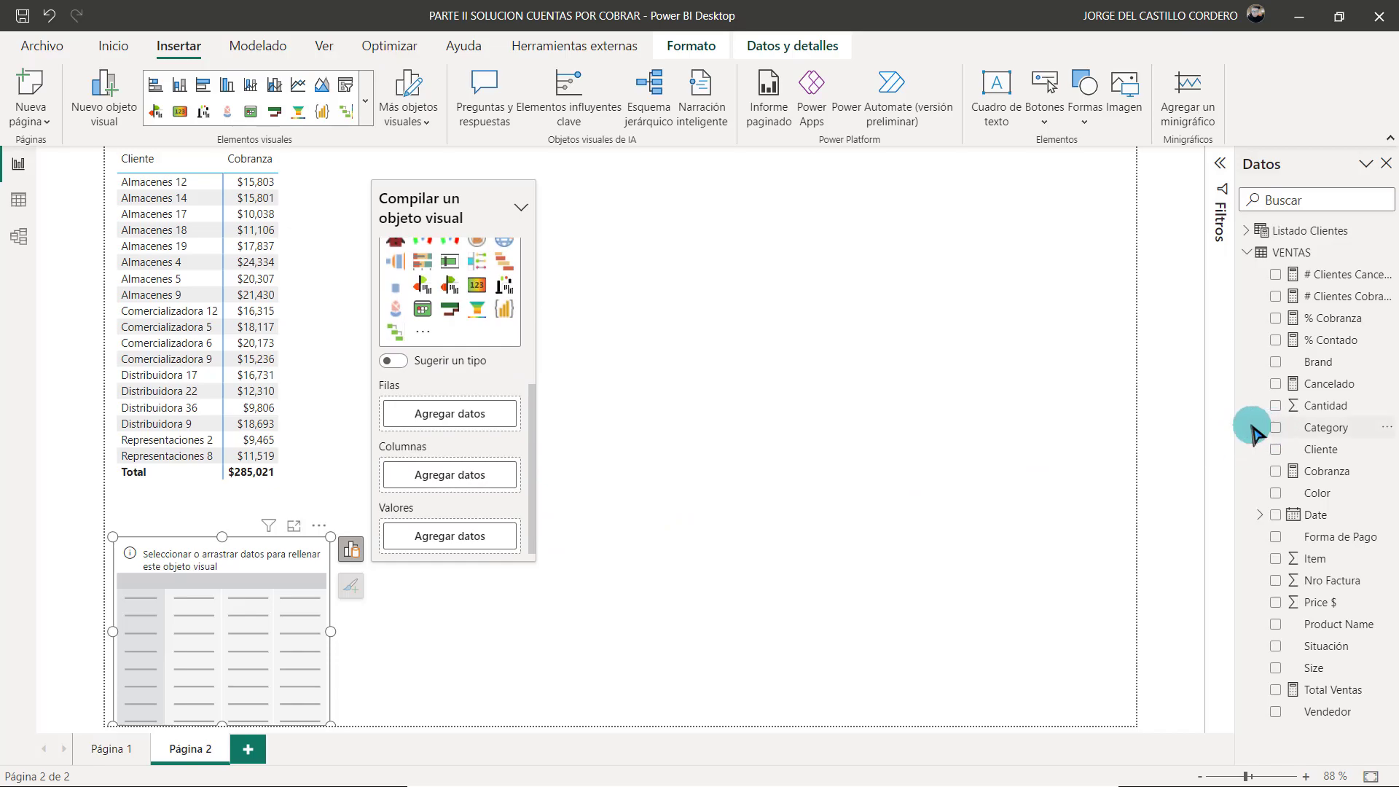
pyautogui.moveTo(1329, 449); pyautogui.dragTo(470, 401)
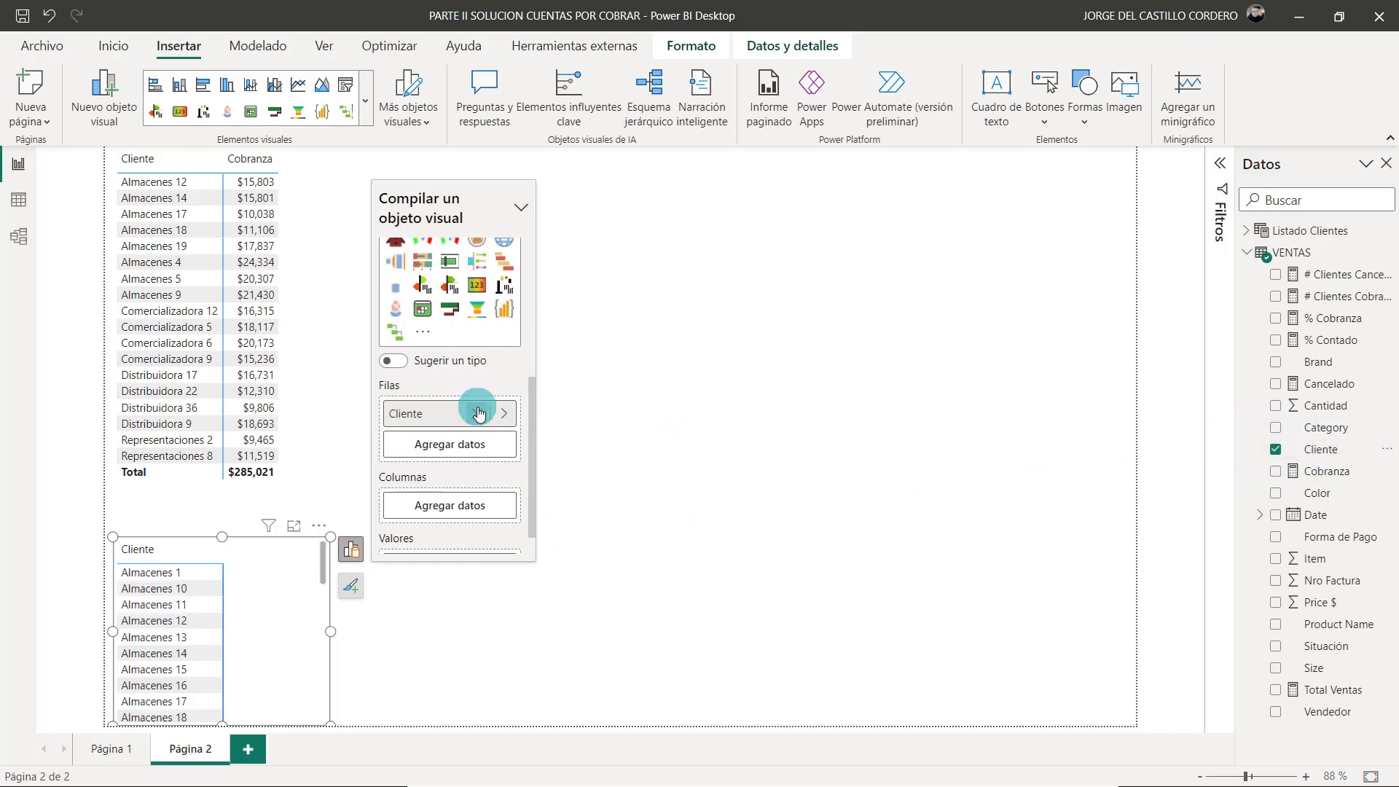
pyautogui.scroll(-1, 538, 505)
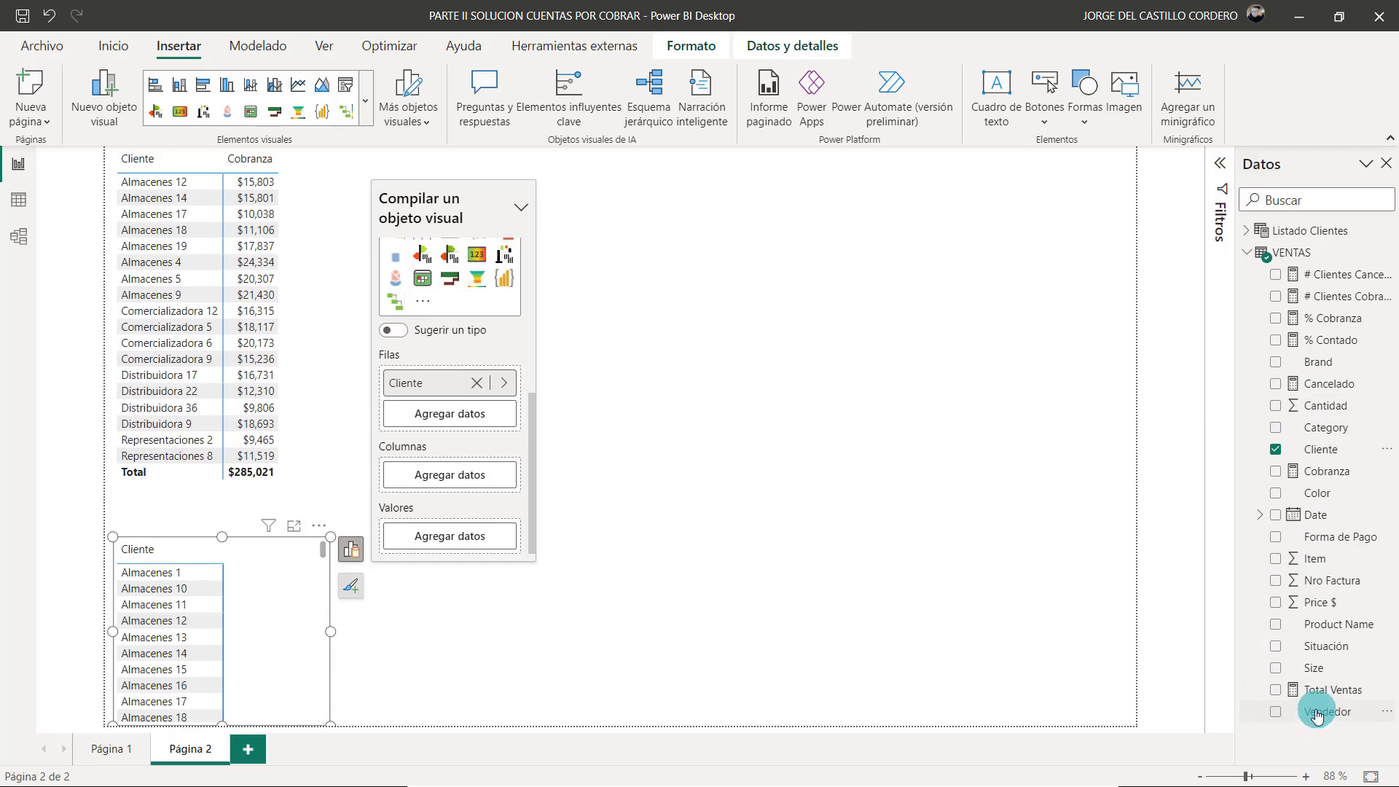
# Add Total Ventas and Cancelado as the values of the second matrix.
pyautogui.moveTo(1315, 689); pyautogui.dragTo(470, 534)
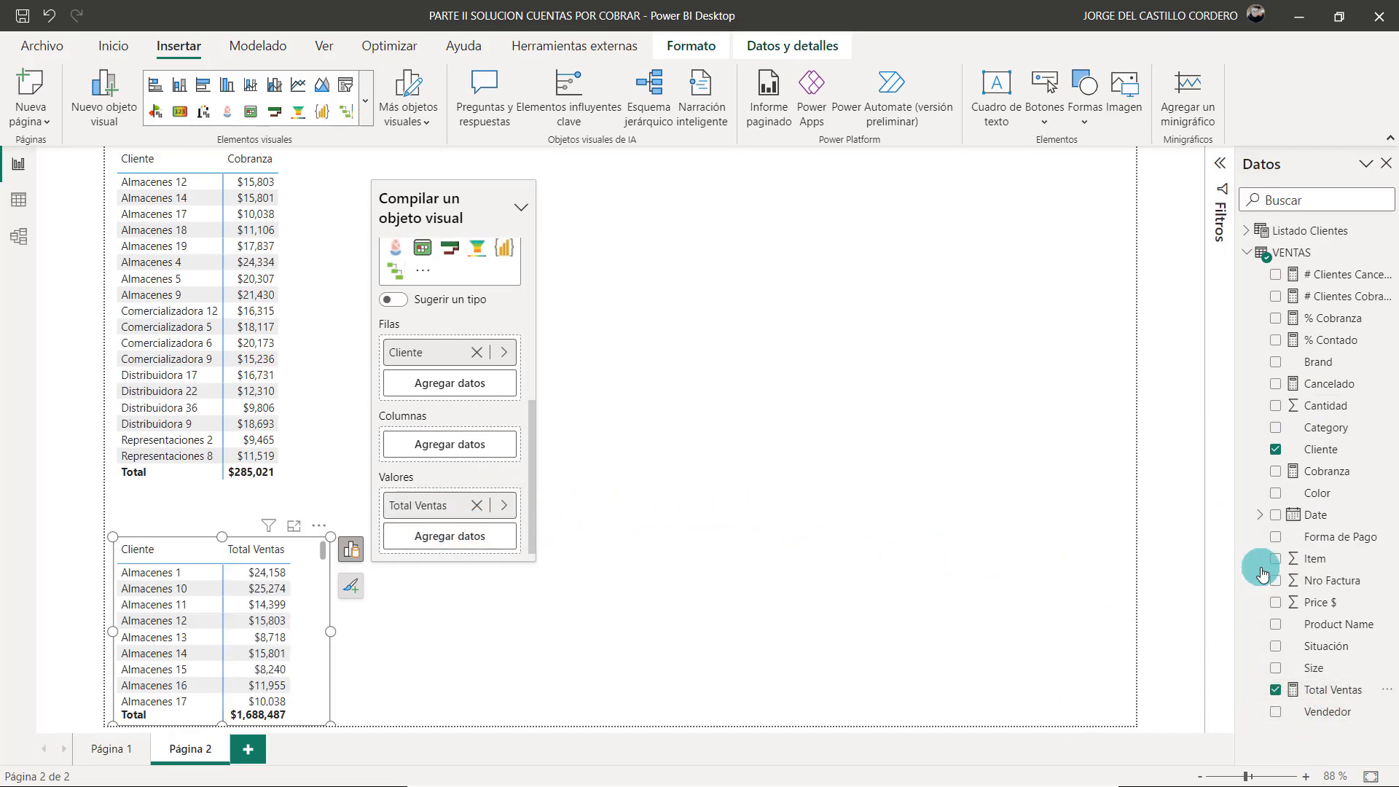
pyautogui.moveTo(1334, 383); pyautogui.dragTo(452, 536)
pyautogui.click(641, 607)
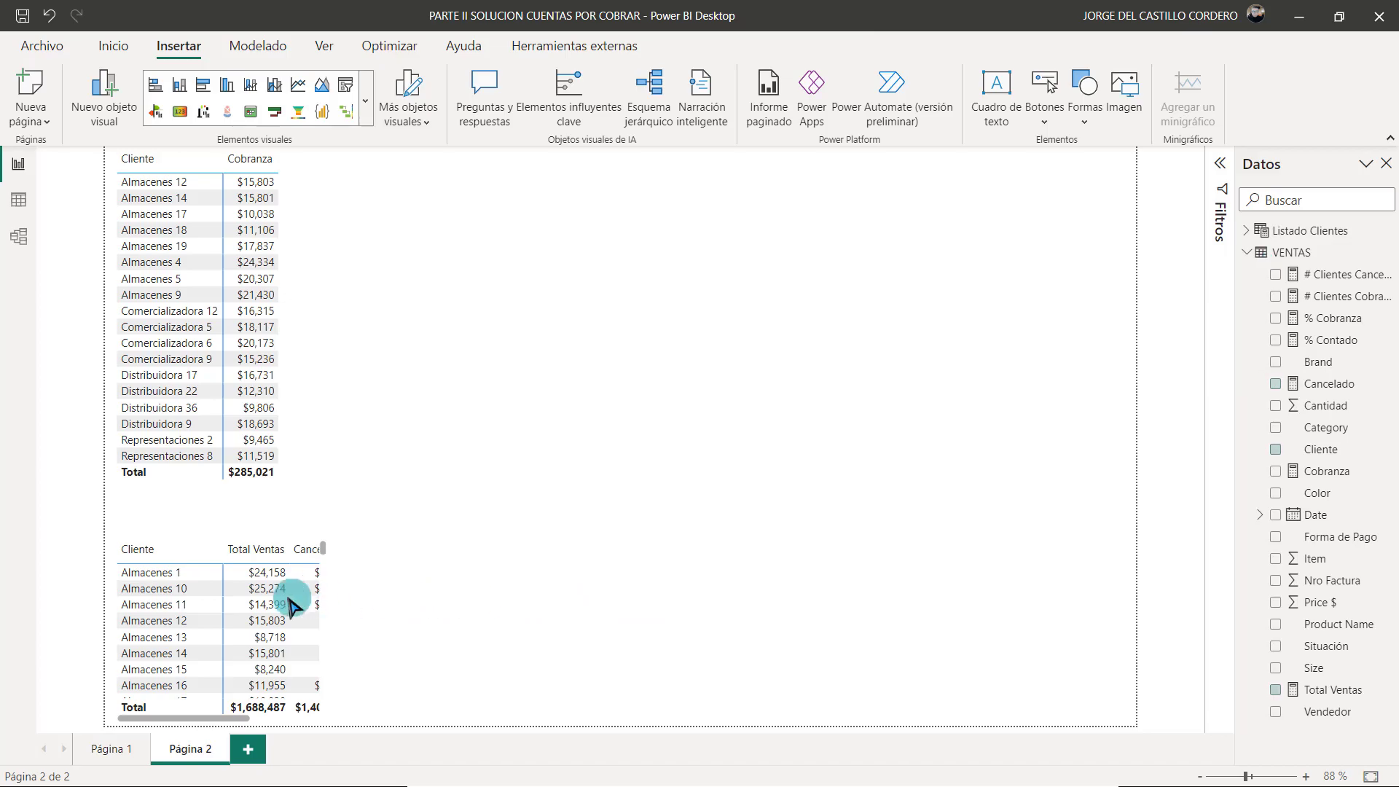
# Move the second matrix beside the Cobranza matrix and enlarge it down to the page's lower edge, showing all its columns.
pyautogui.click(228, 539)
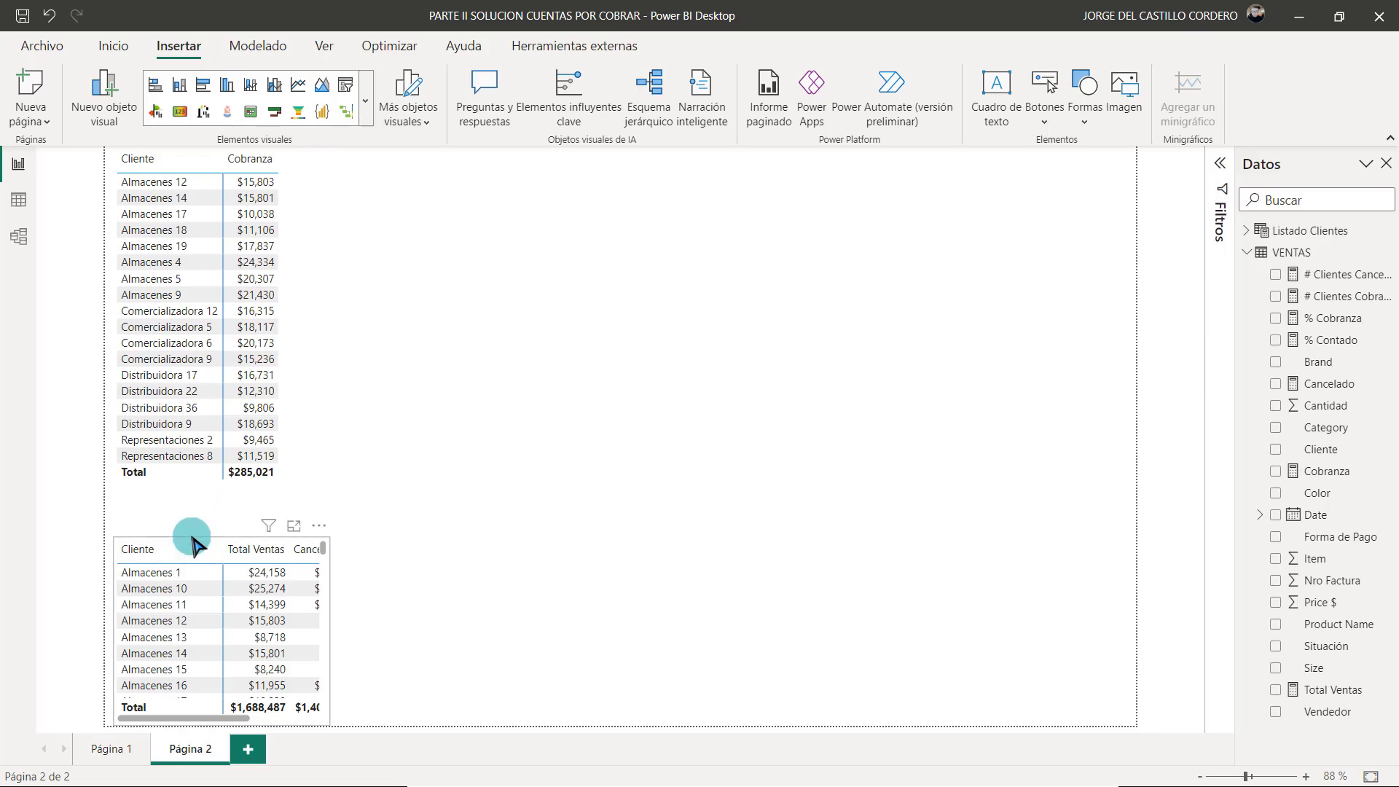
pyautogui.moveTo(297, 538); pyautogui.dragTo(503, 160)
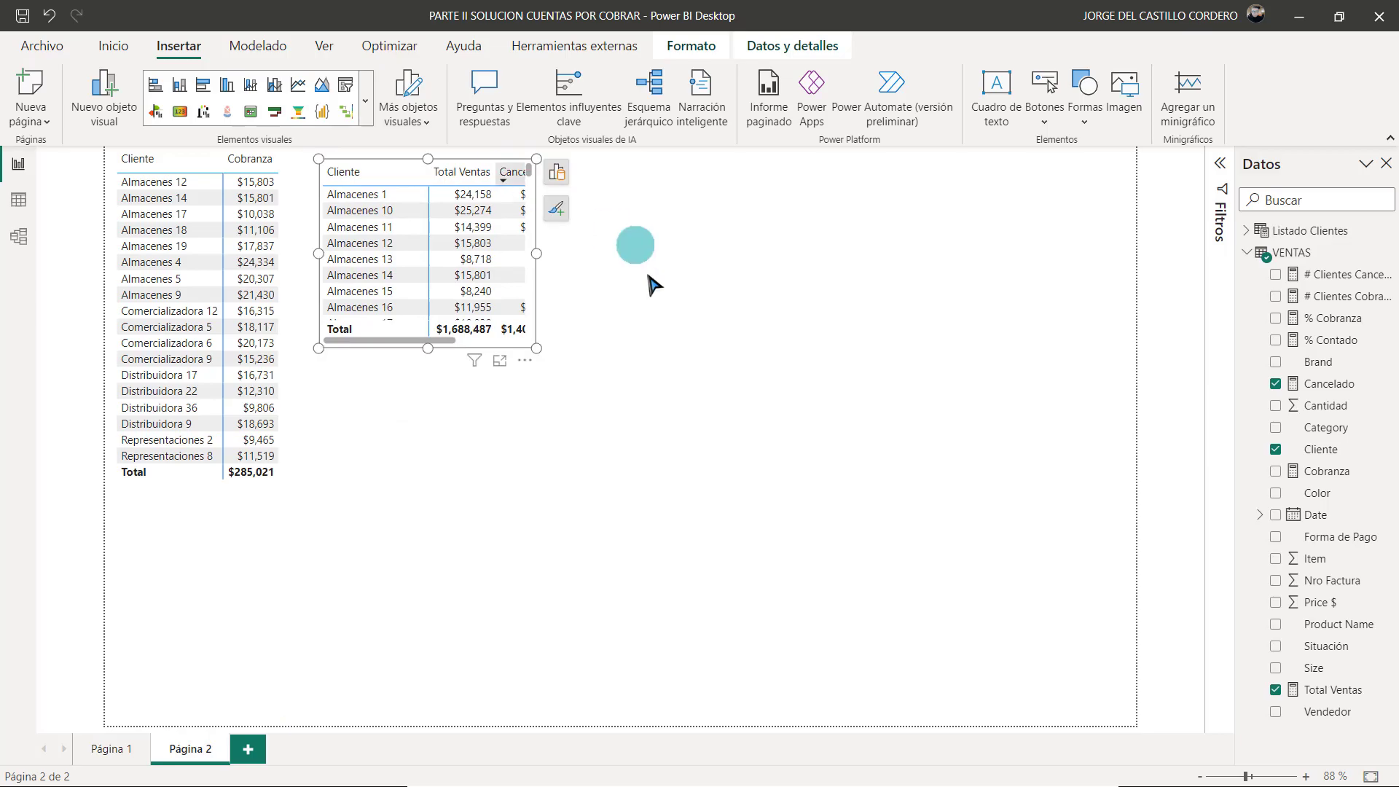
pyautogui.moveTo(536, 346); pyautogui.dragTo(590, 728)
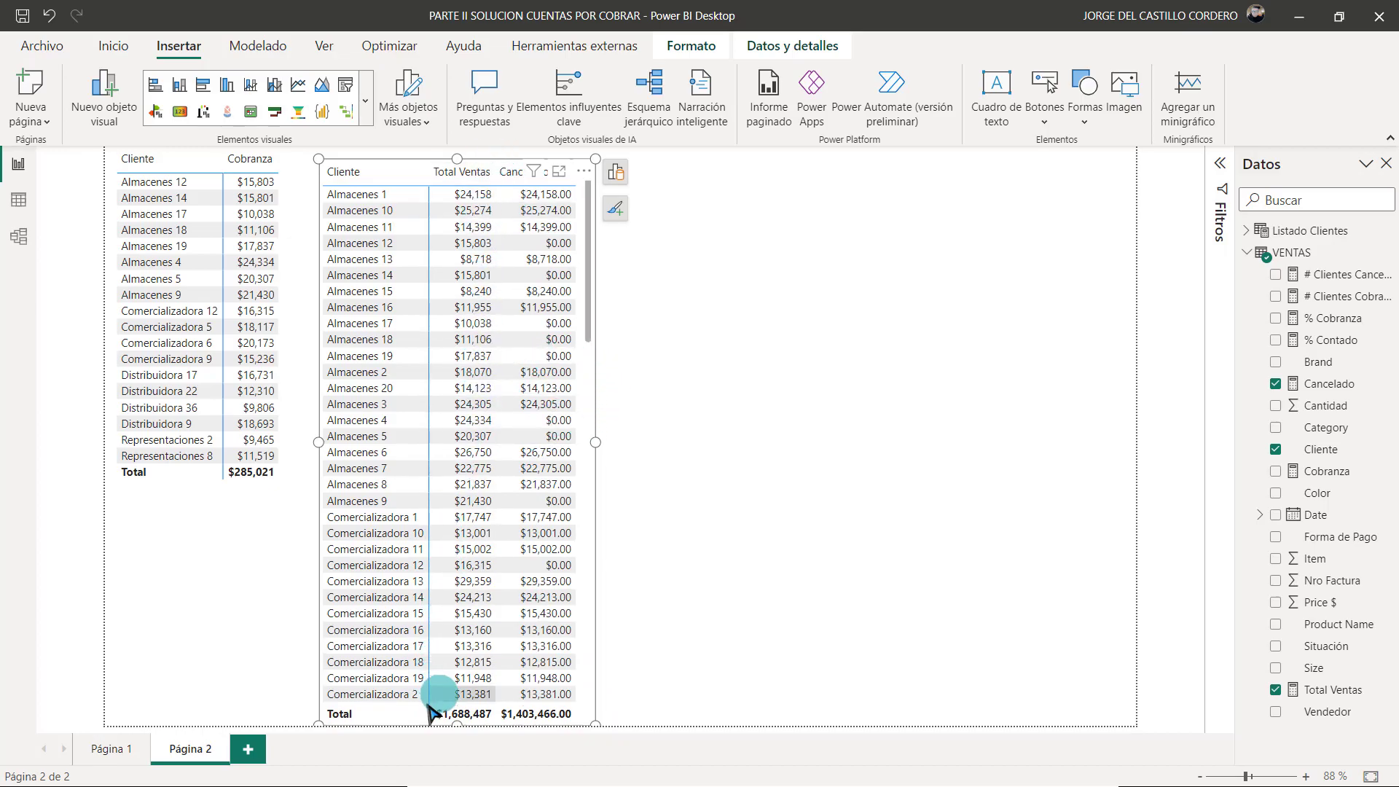
# Check the Total Ventas, Cancelado and Cobranza cards on Página 1 against the matrices, and return to Página 2.
pyautogui.click(117, 750)
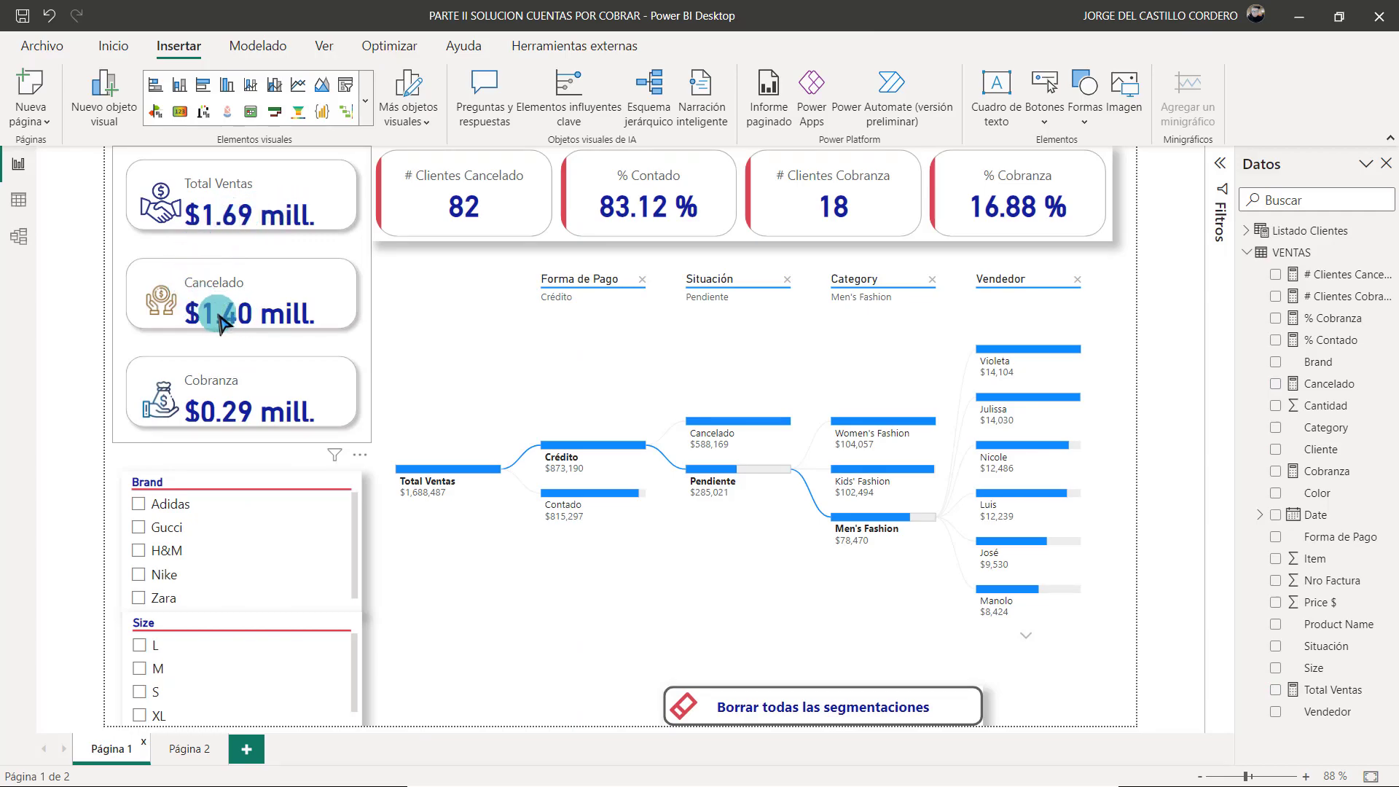
pyautogui.click(189, 750)
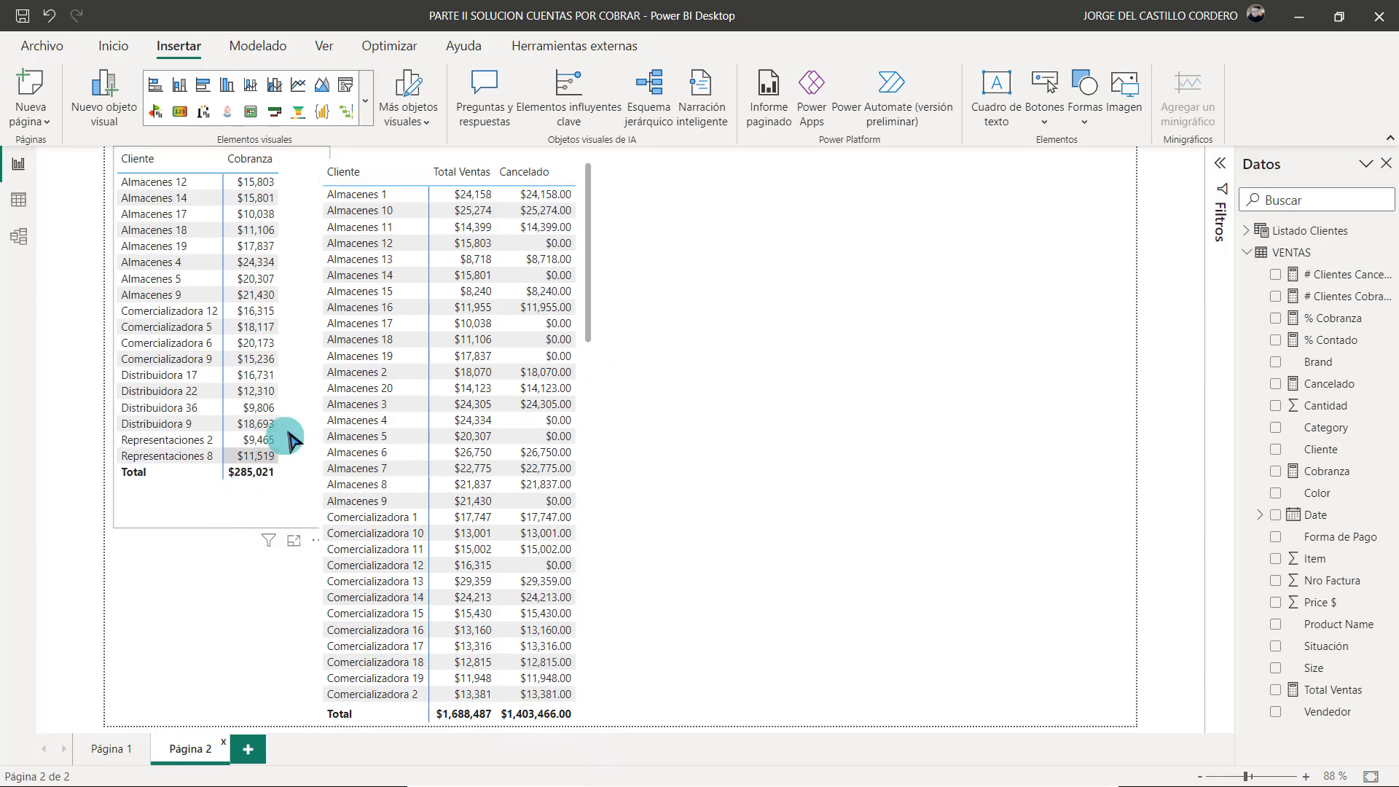
# Extend the second matrix up to the page's upper edge and slightly toward the Cobranza matrix, clearing any row selection.
pyautogui.click(455, 390)
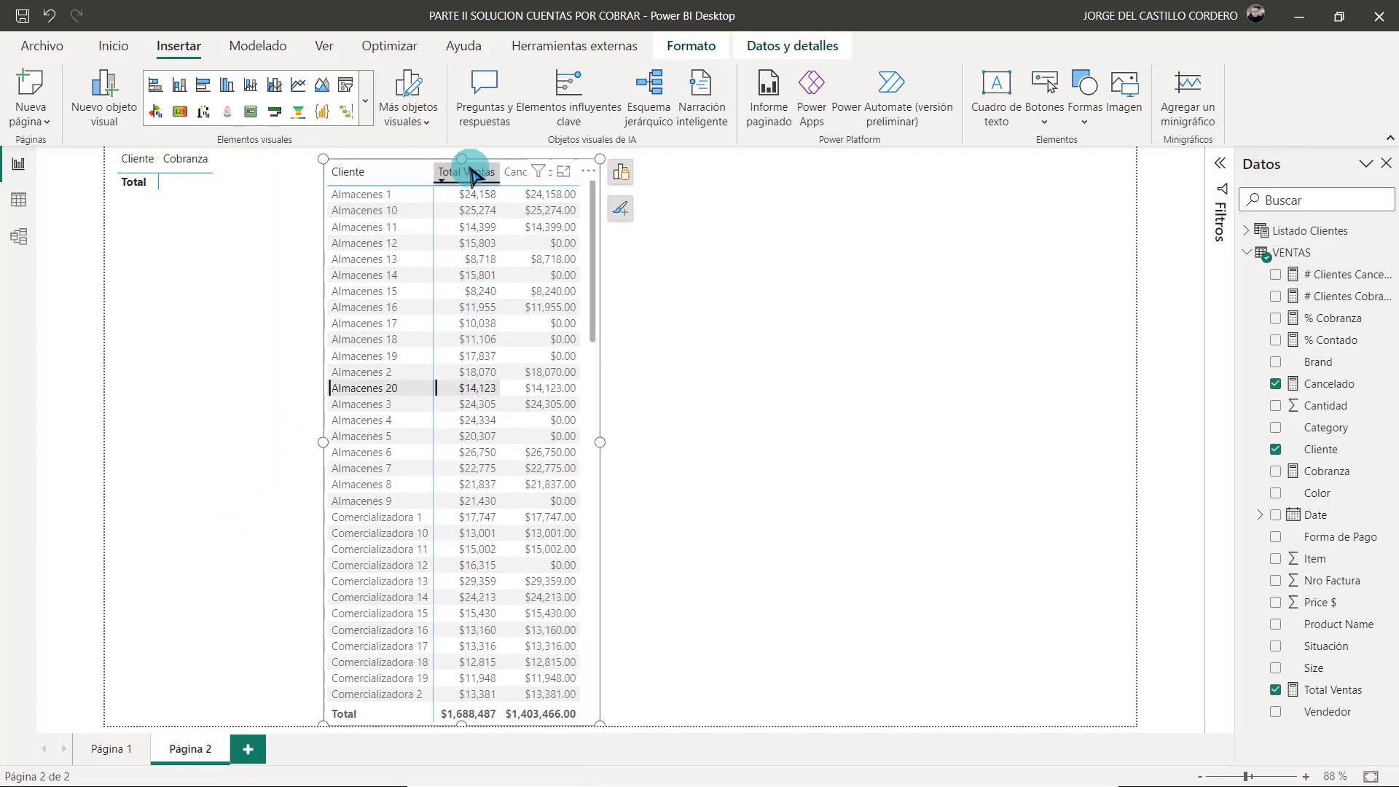
pyautogui.moveTo(459, 159); pyautogui.dragTo(461, 146)
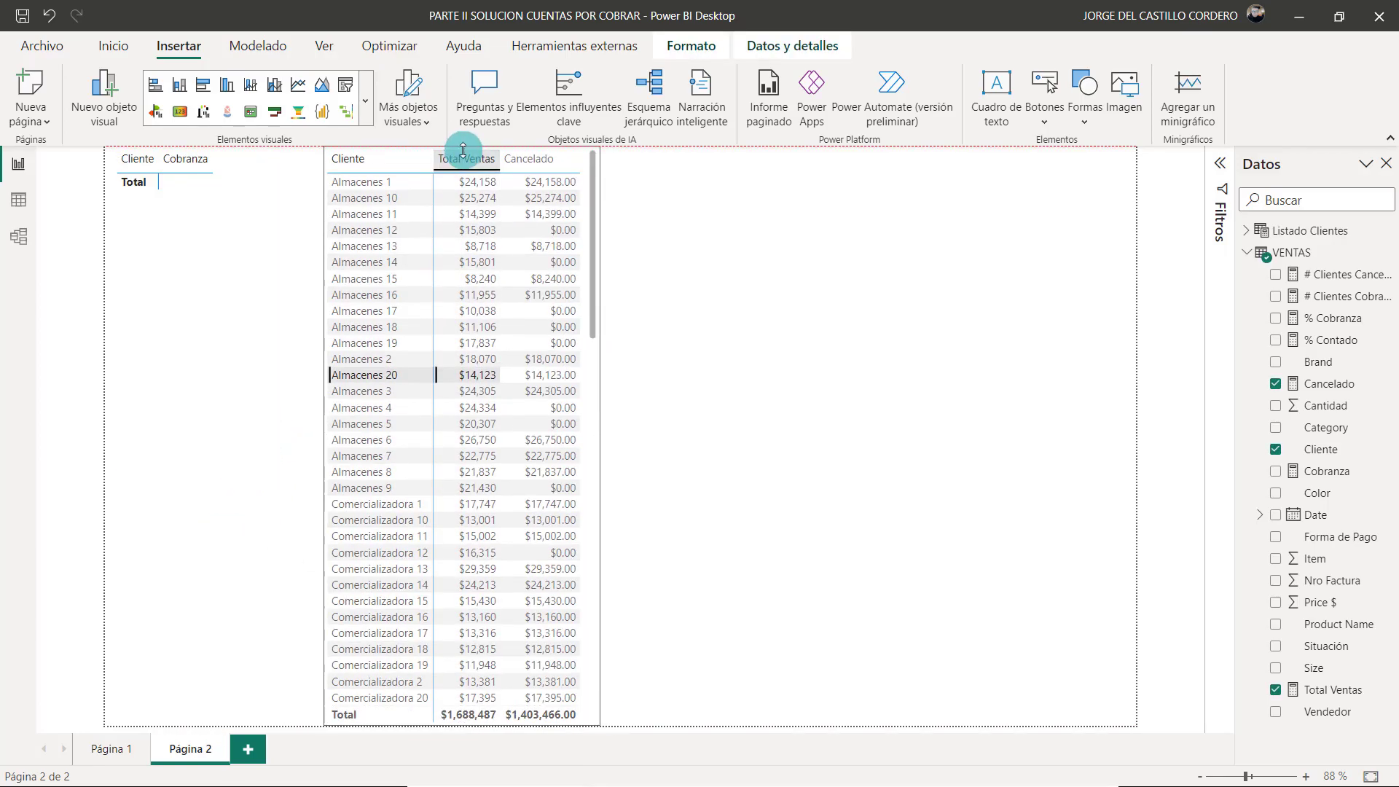
pyautogui.click(392, 713)
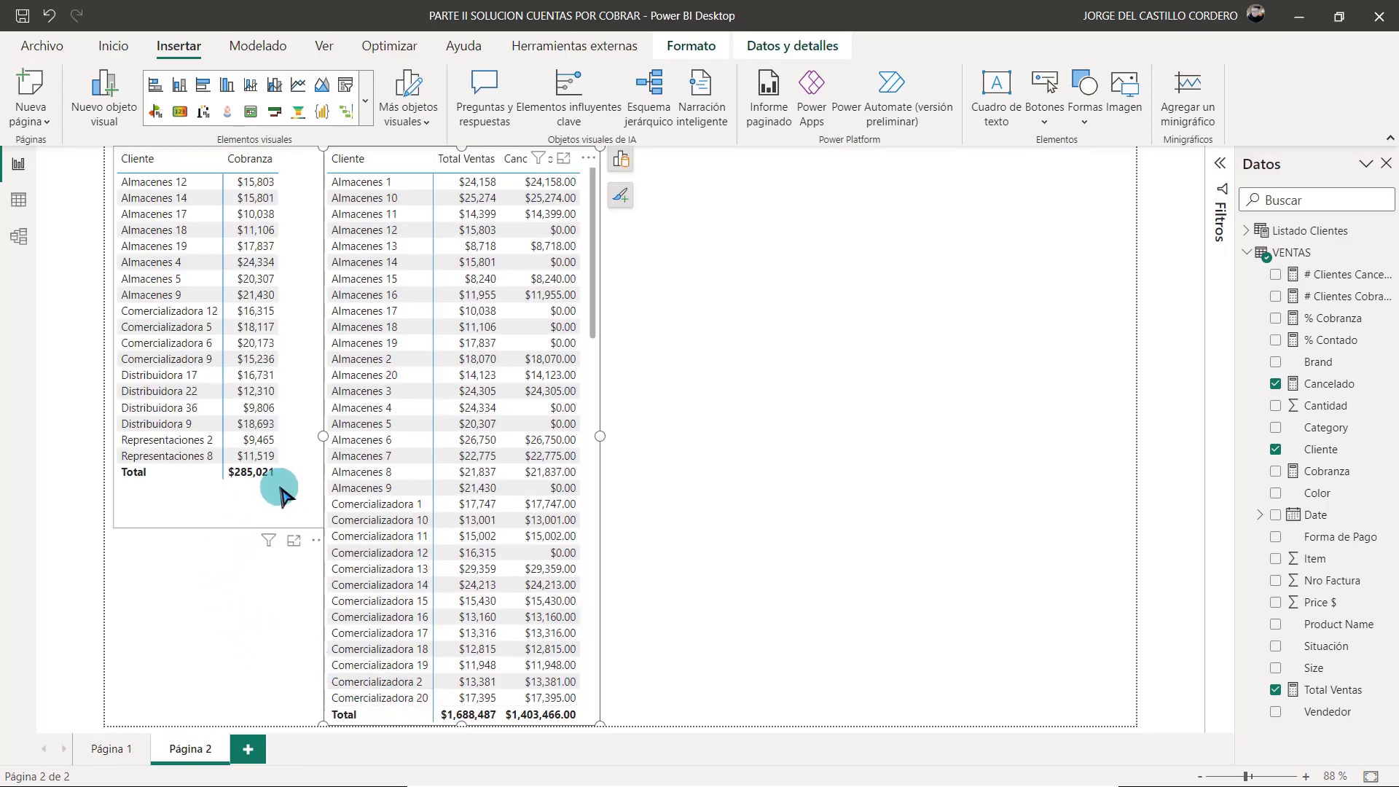
pyautogui.moveTo(320, 435); pyautogui.dragTo(305, 437)
pyautogui.click(197, 578)
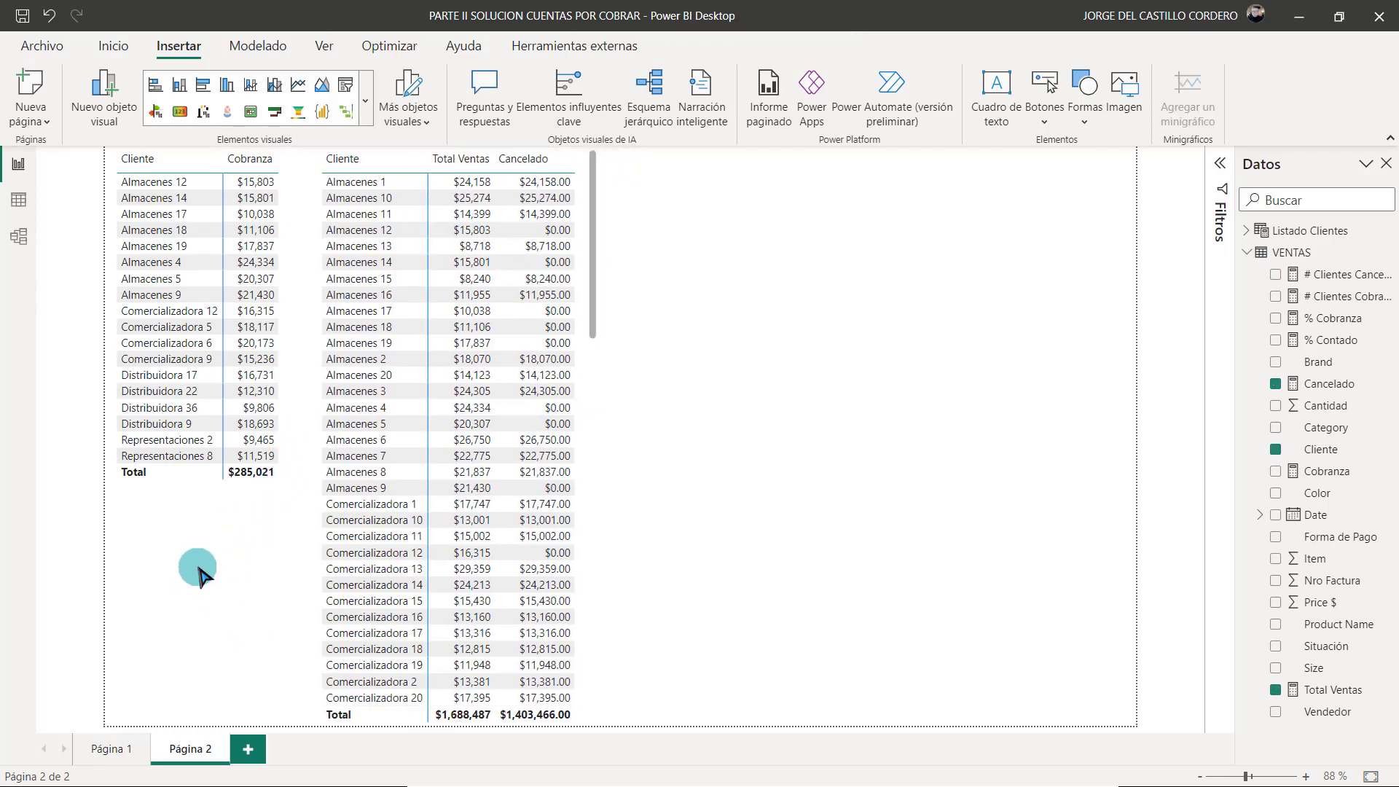
# Add a new visual below the Cobranza matrix and make it a slicer (Segmentación de datos).
pyautogui.rightClick(169, 580)
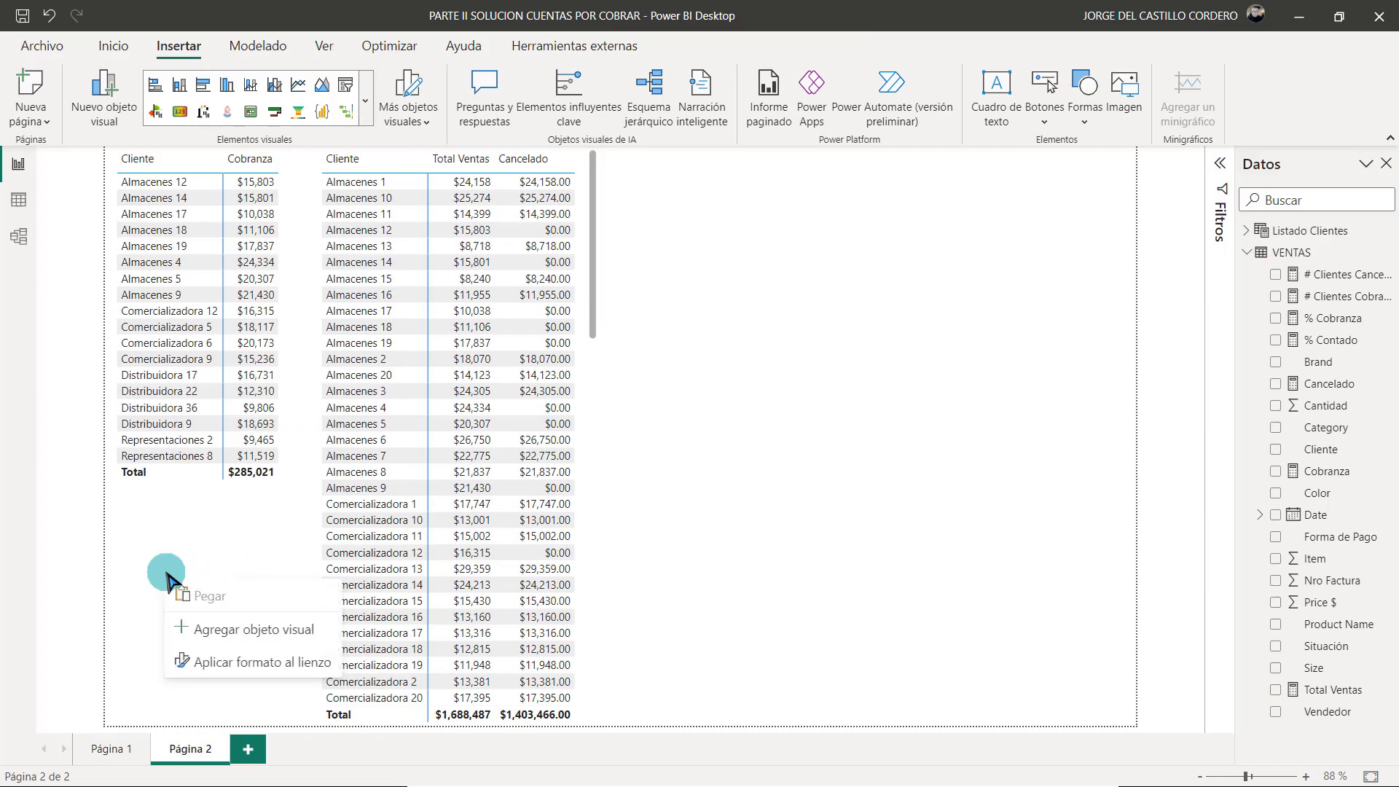
pyautogui.click(220, 634)
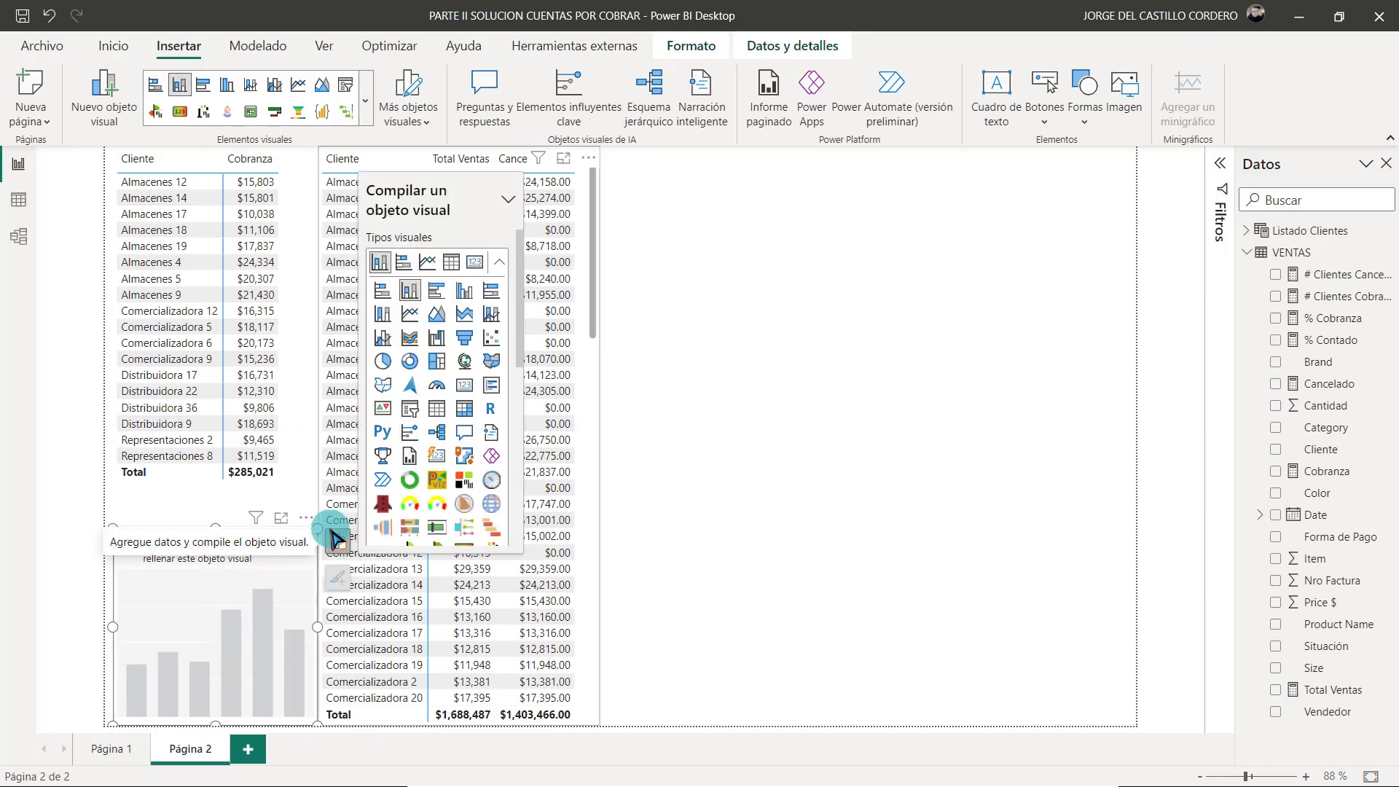
pyautogui.click(336, 540)
pyautogui.click(336, 539)
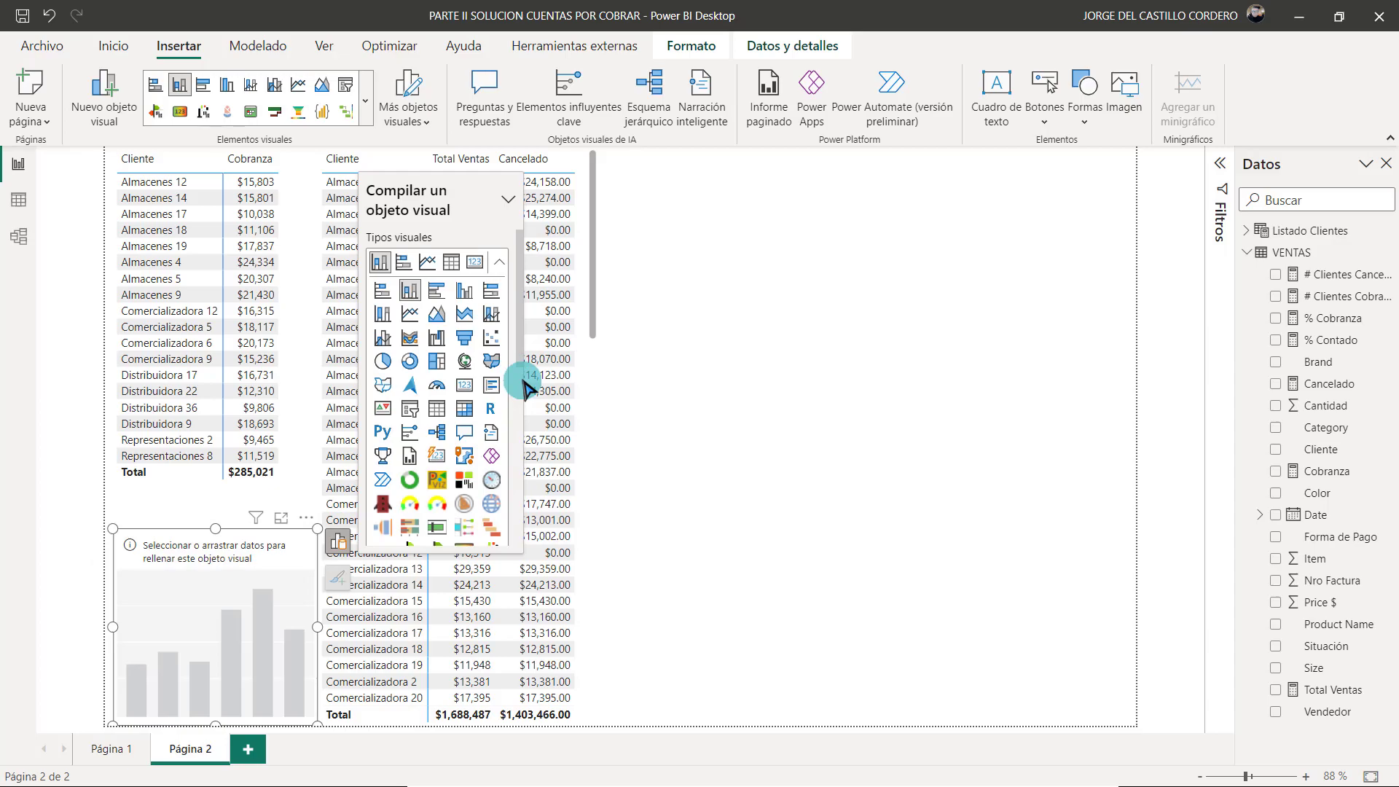
pyautogui.scroll(-3, 530, 373)
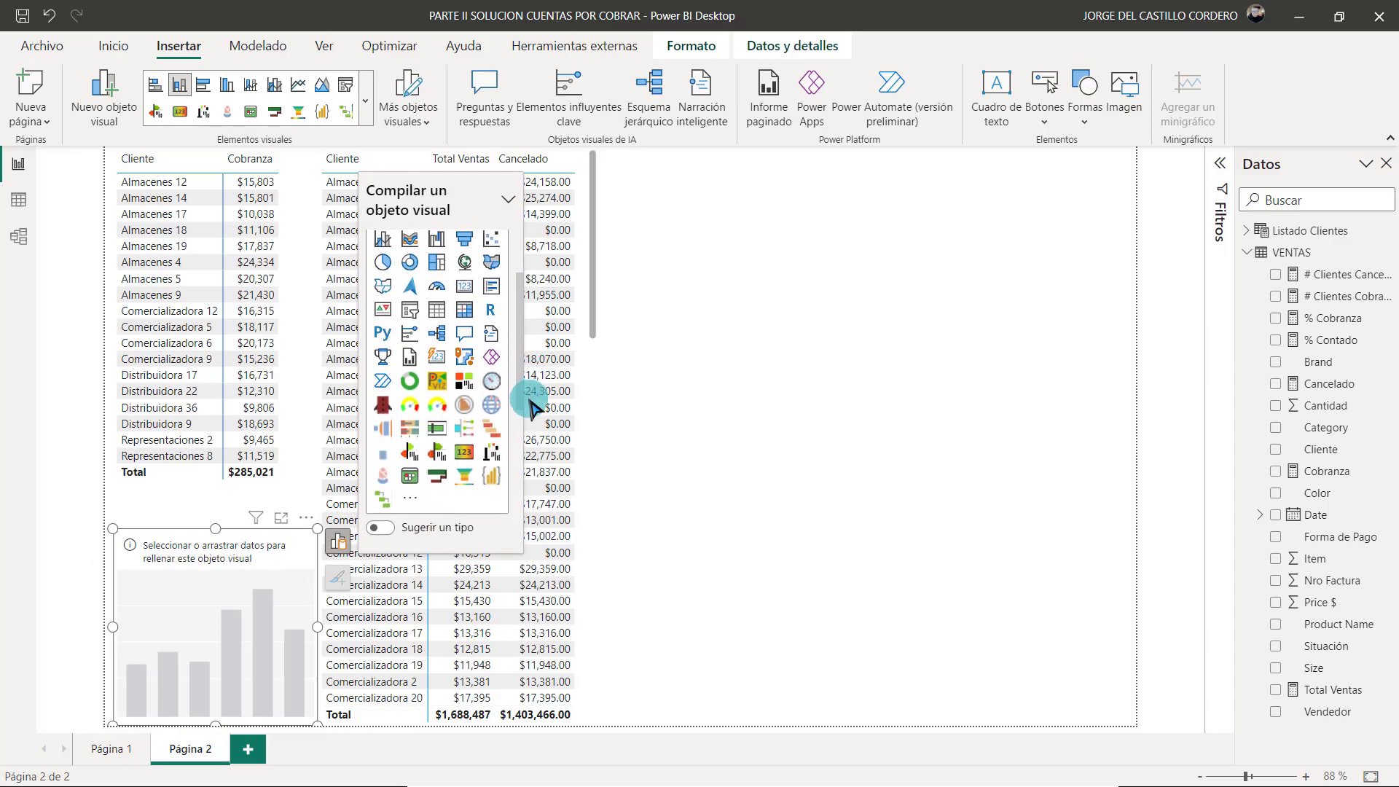
pyautogui.scroll(3, 531, 397)
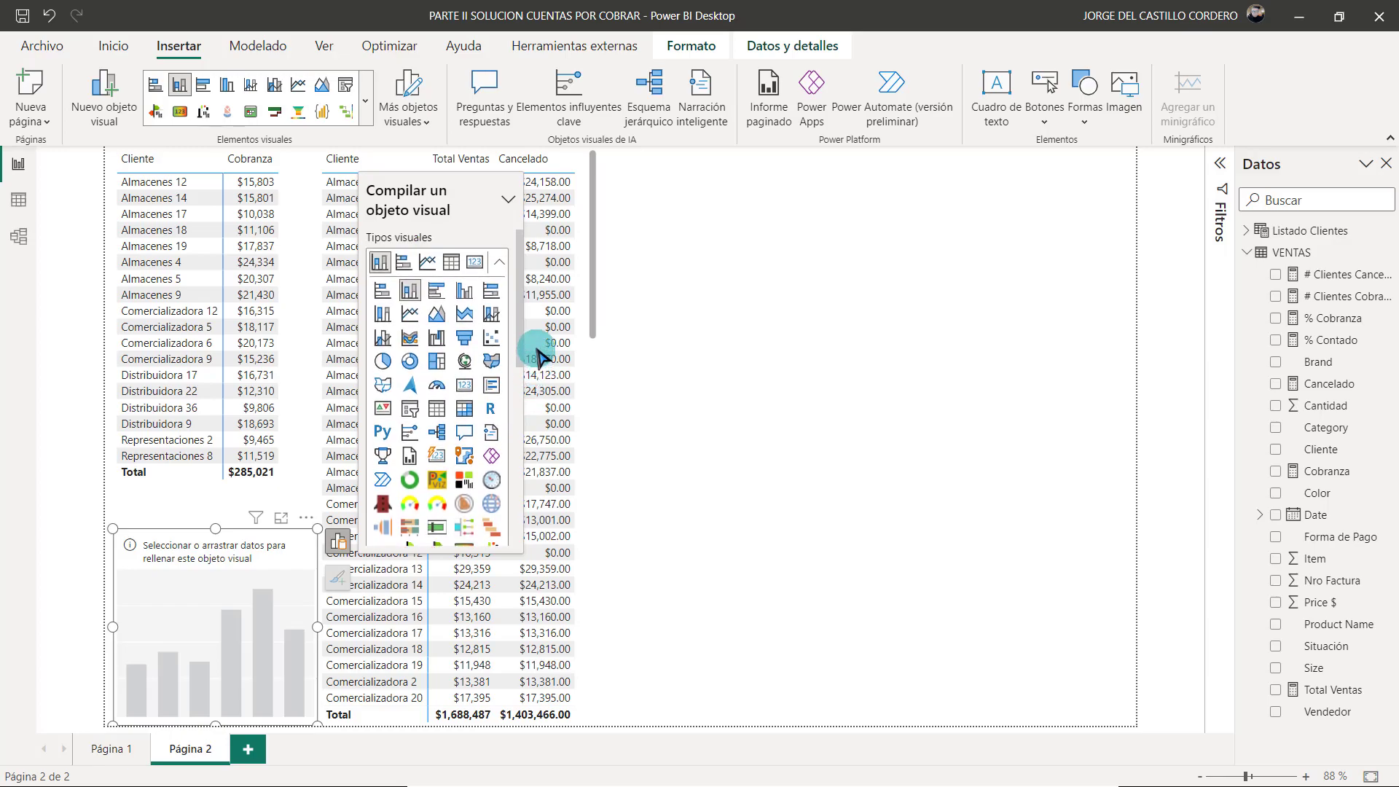
pyautogui.scroll(-2, 538, 358)
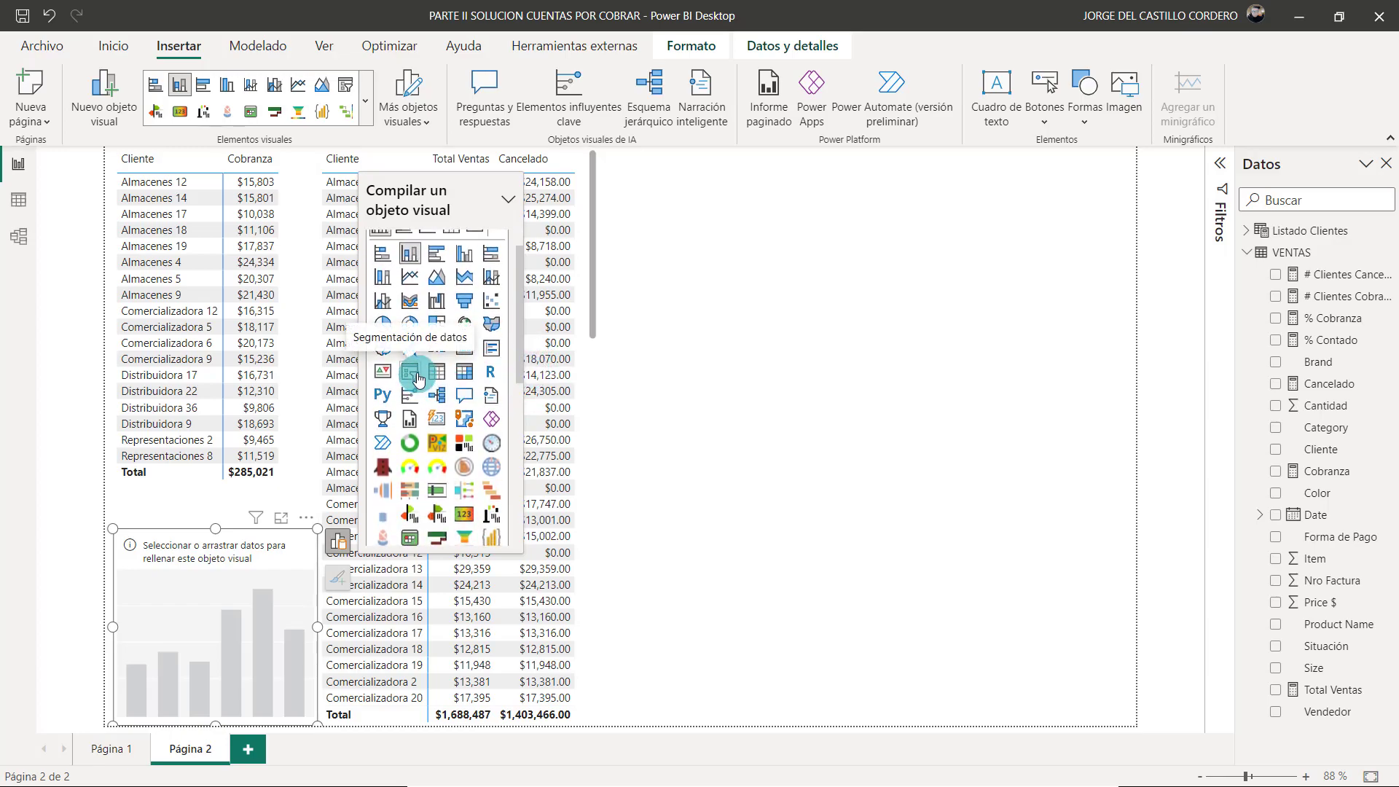
pyautogui.click(410, 370)
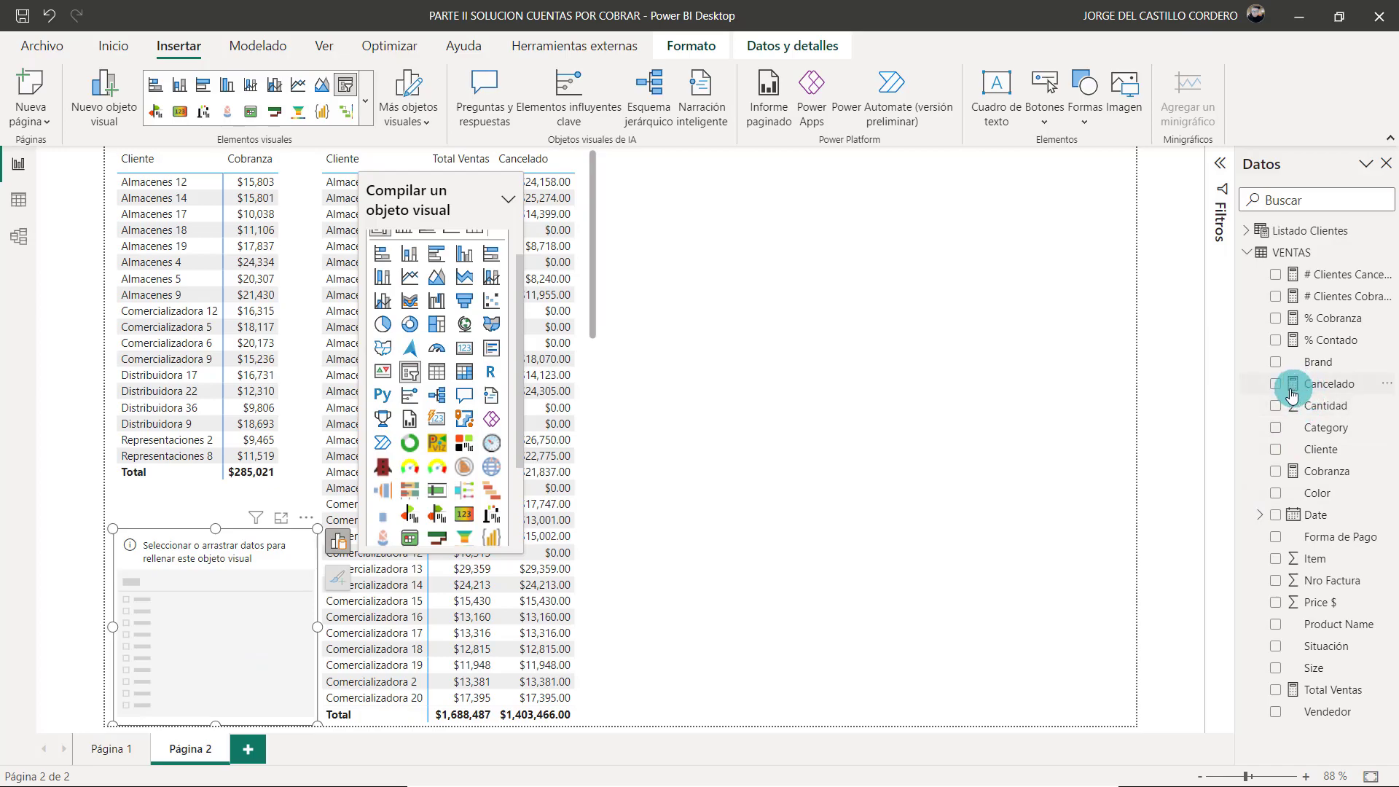
# Fill the slicer with the Category field and reduce its height from both its upper and lower edges.
pyautogui.moveTo(1300, 424); pyautogui.dragTo(204, 562)
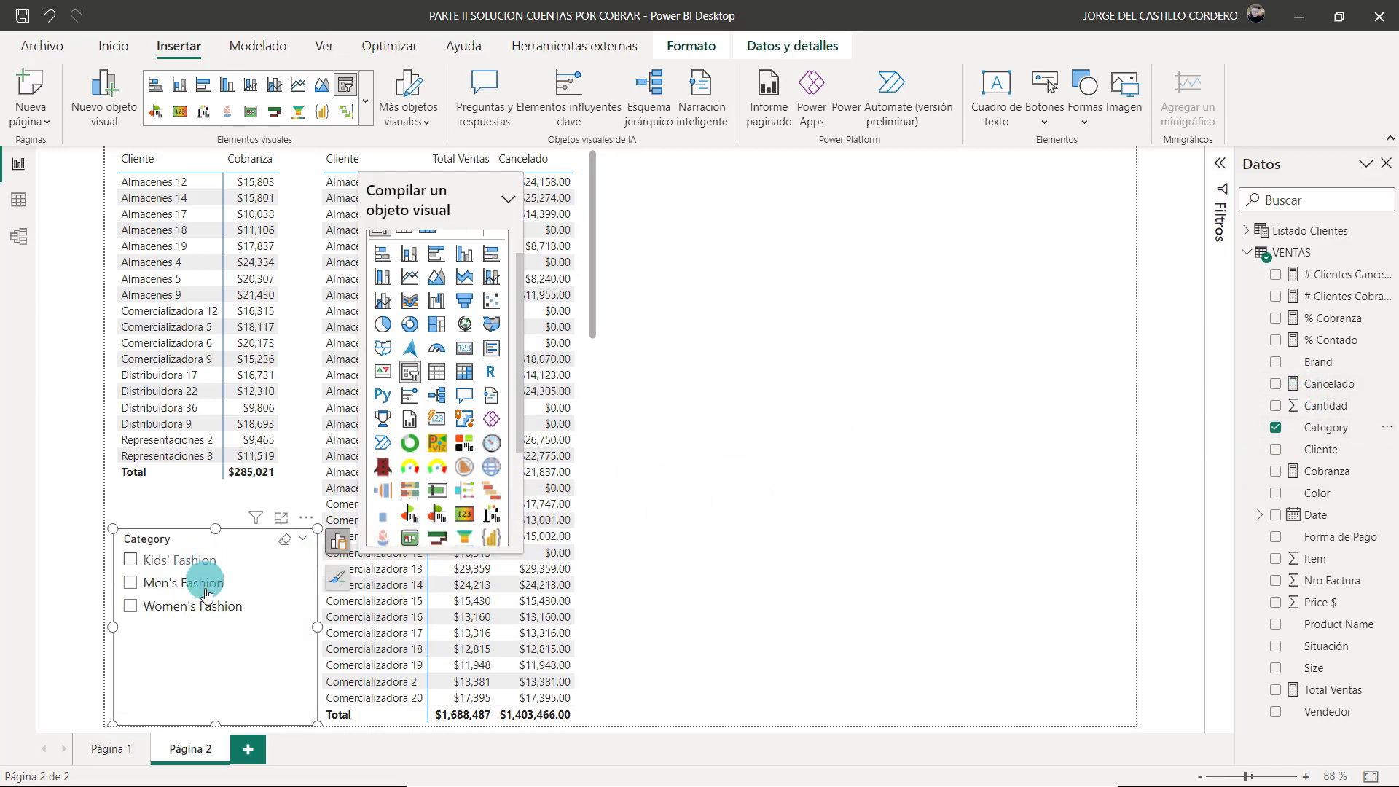
pyautogui.moveTo(213, 715)
pyautogui.mouseDown()
pyautogui.moveTo(203, 640)
pyautogui.moveTo(213, 690)
pyautogui.mouseUp()
pyautogui.moveTo(232, 526); pyautogui.dragTo(211, 546)
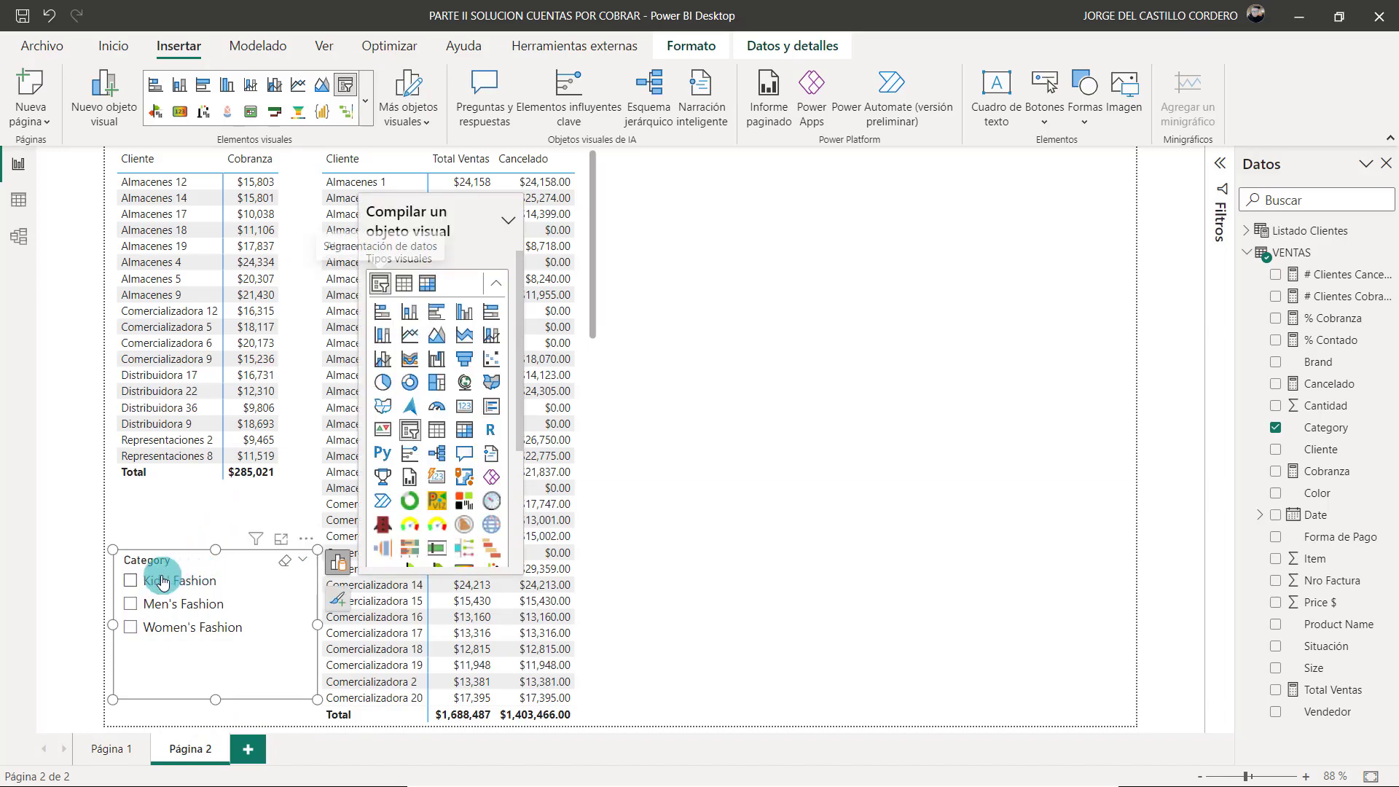
# Test the Category slicer by filtering the page by Kids' Fashion, followed by Women's Fashion.
pyautogui.click(131, 581)
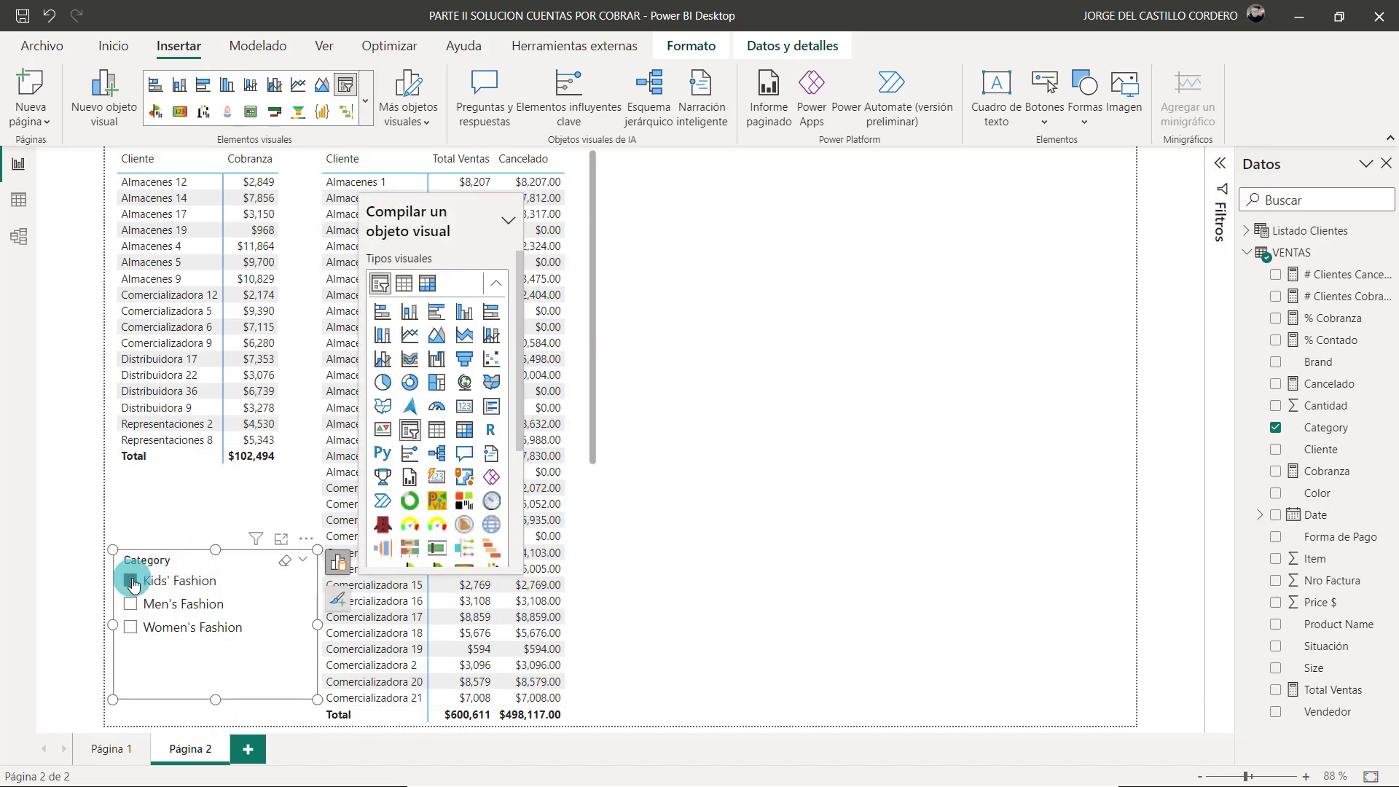
pyautogui.click(131, 627)
pyautogui.click(178, 515)
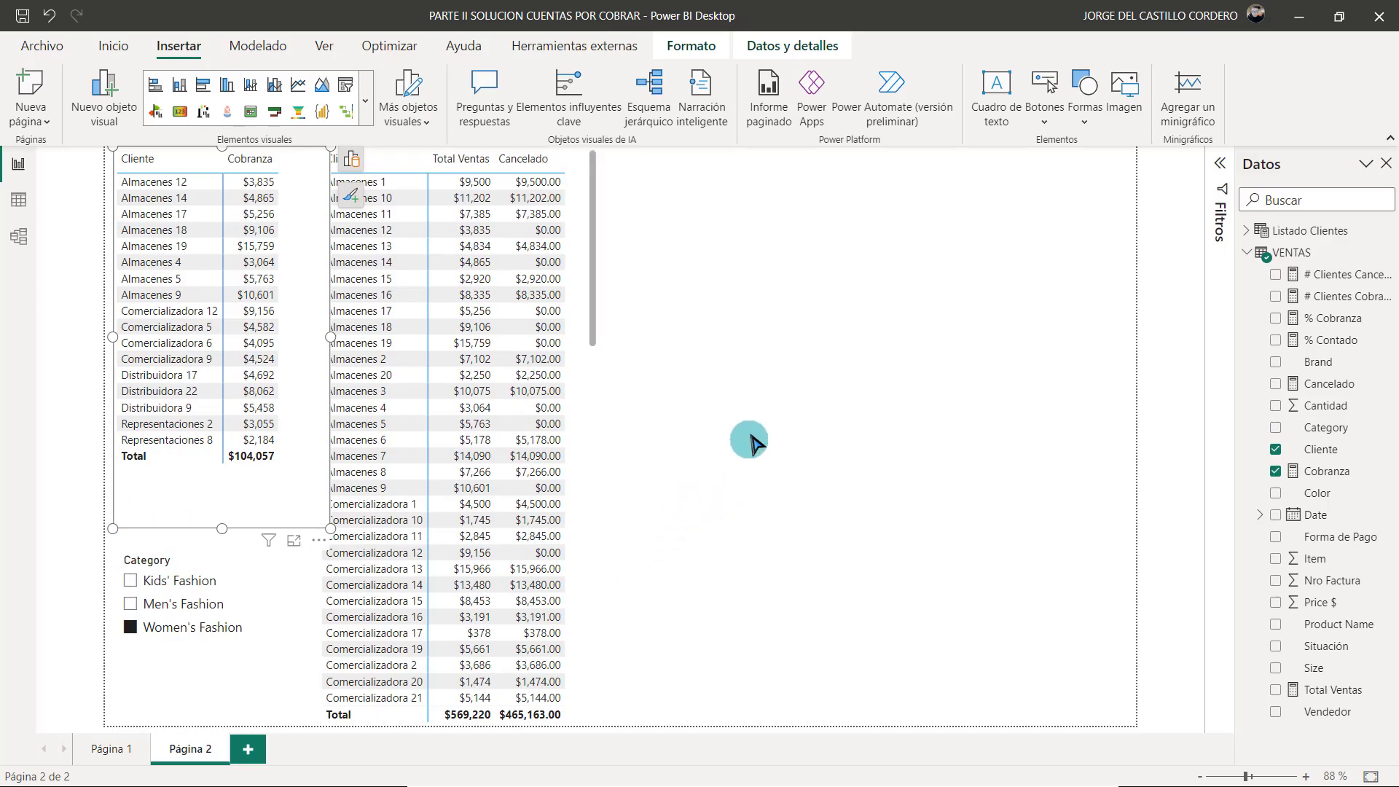
pyautogui.rightClick(776, 295)
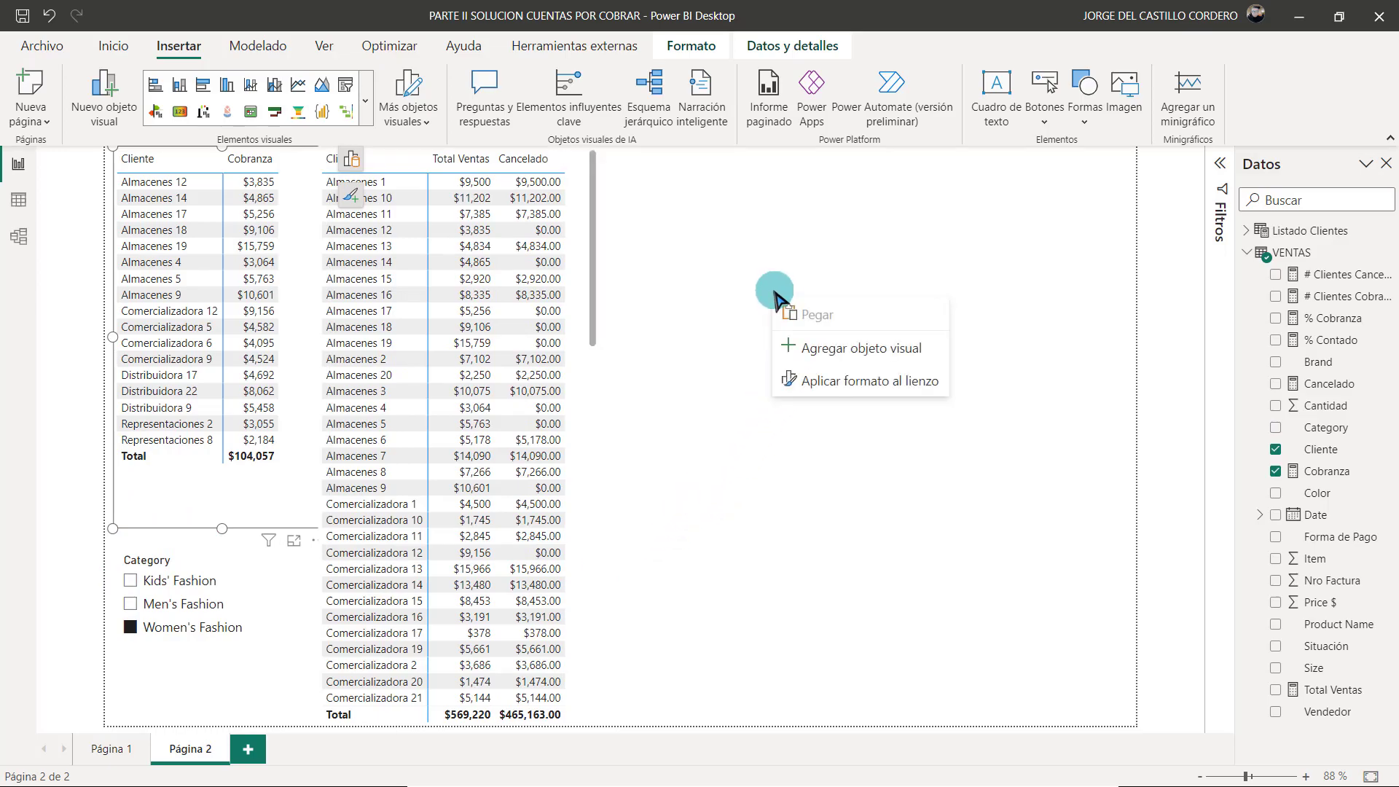
pyautogui.click(741, 291)
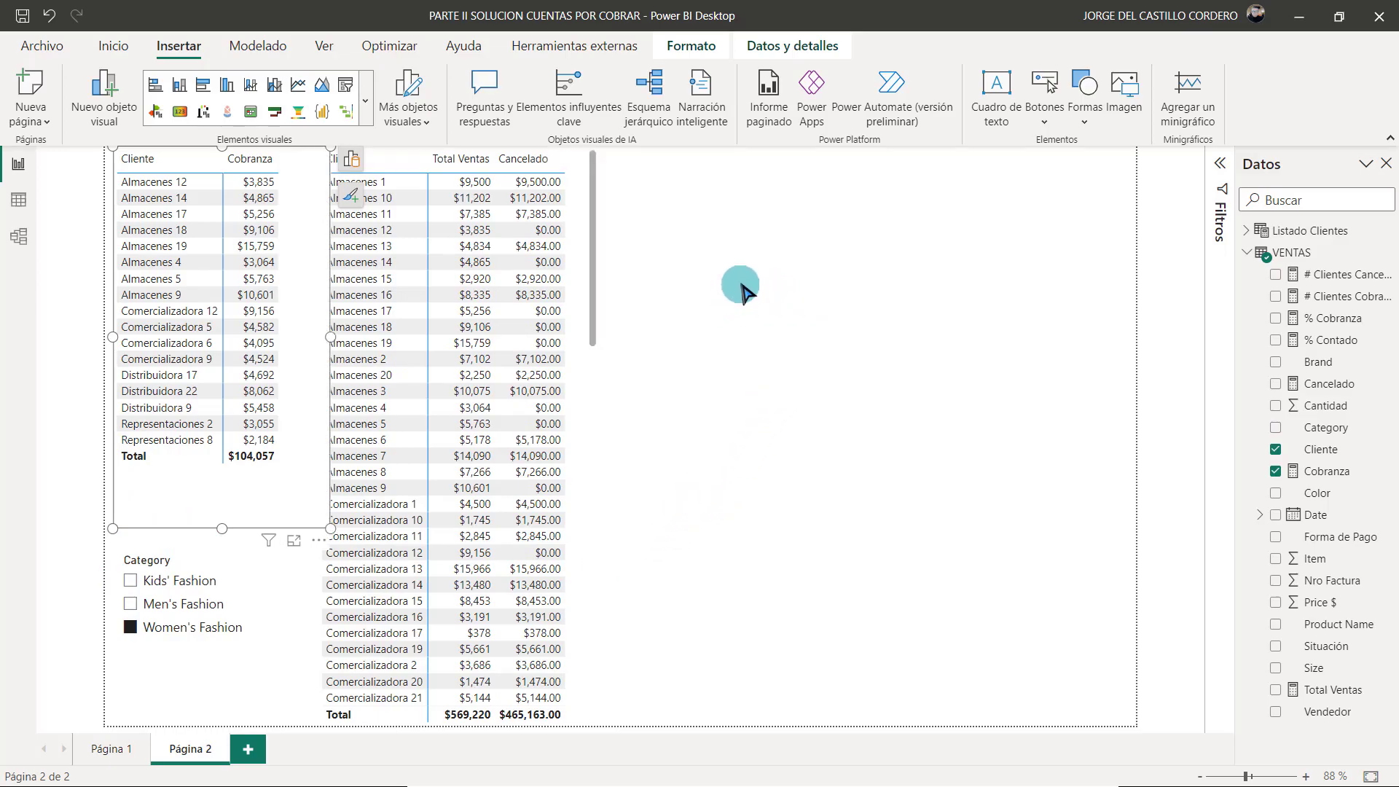
pyautogui.click(348, 113)
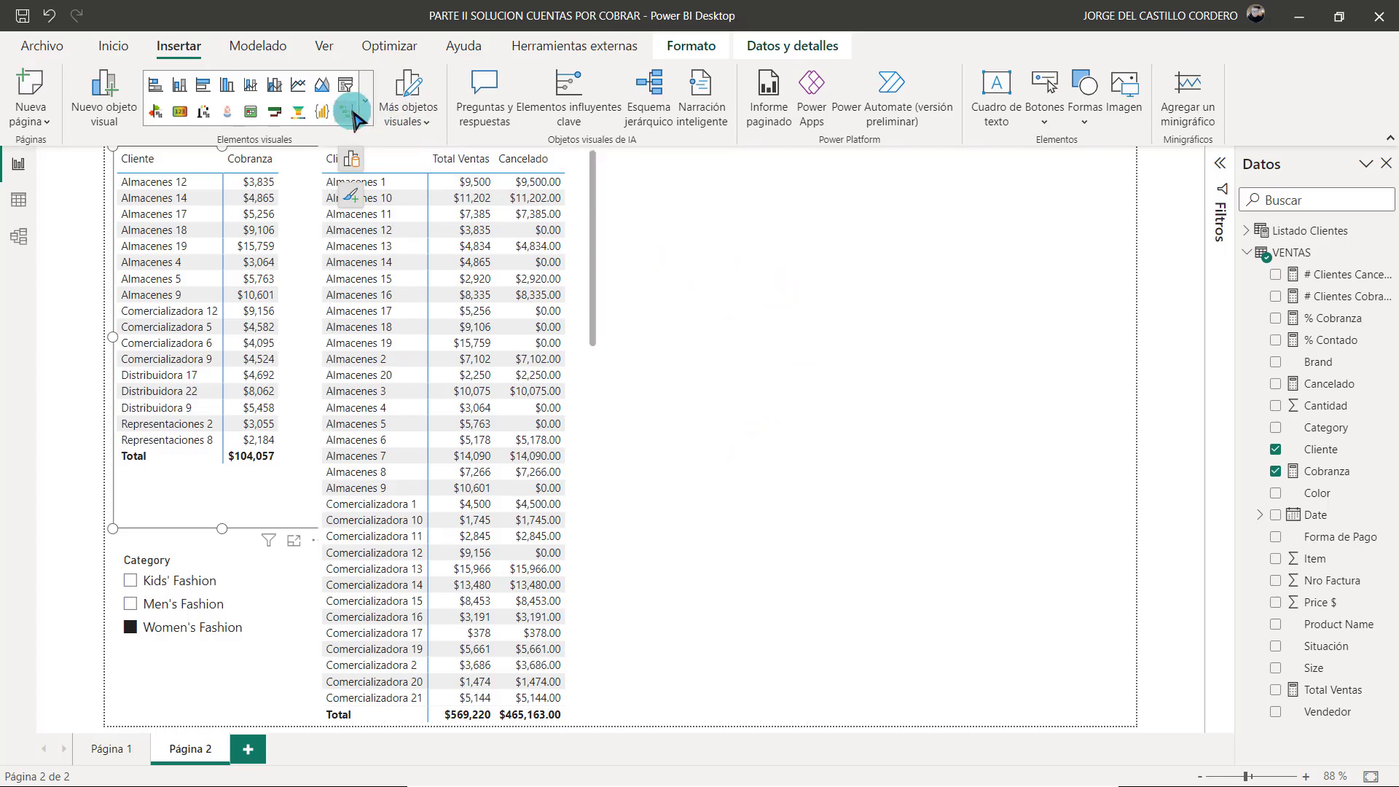
pyautogui.click(226, 86)
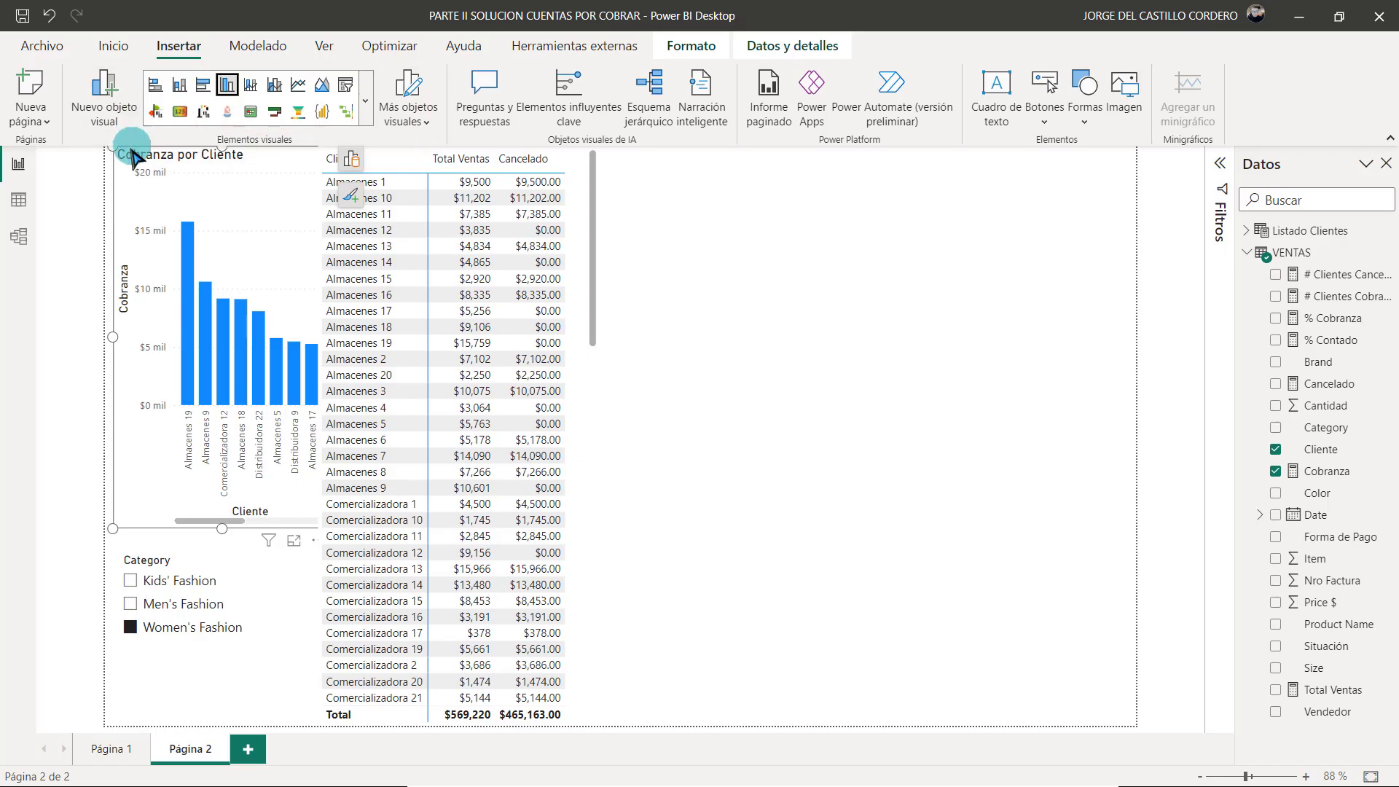
pyautogui.moveTo(120, 182); pyautogui.dragTo(701, 198)
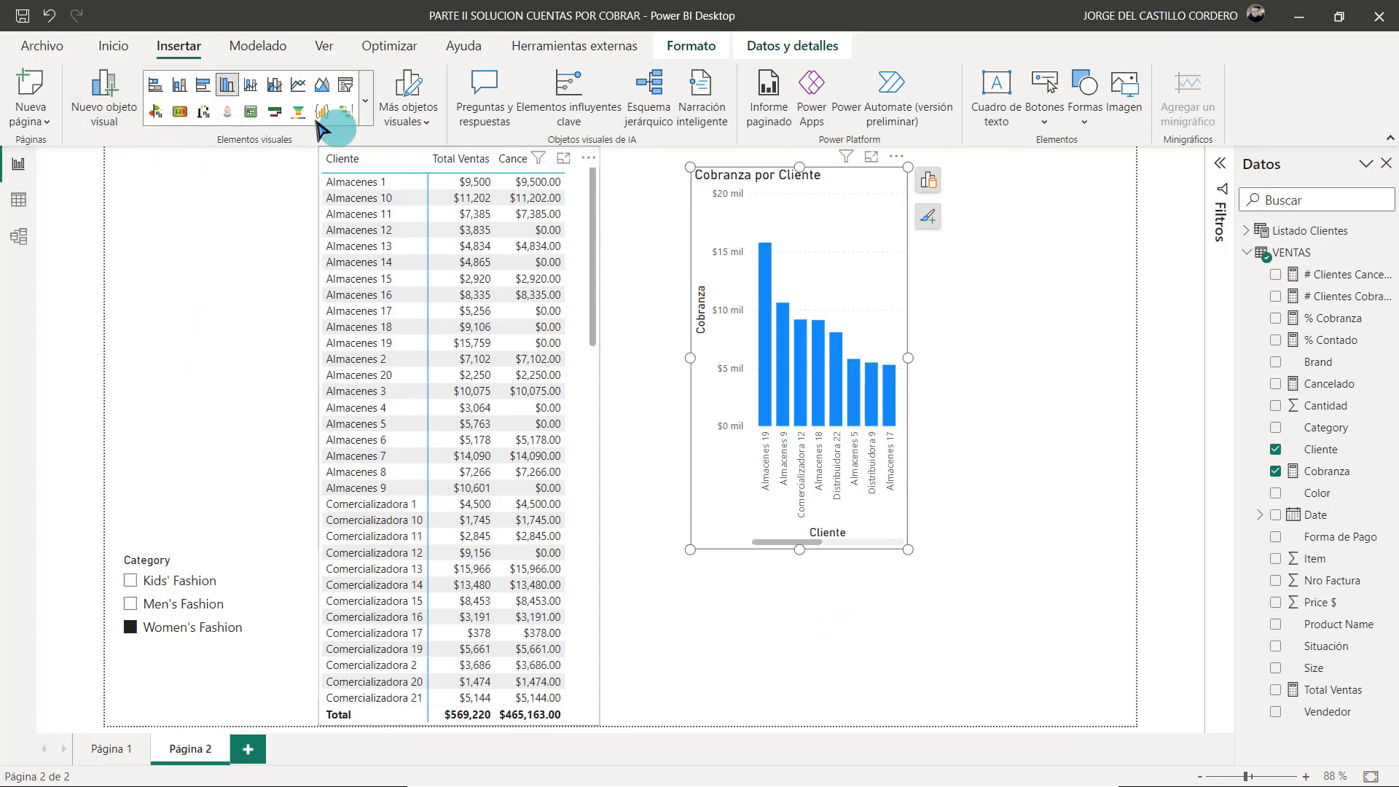
pyautogui.click(49, 15)
pyautogui.click(49, 14)
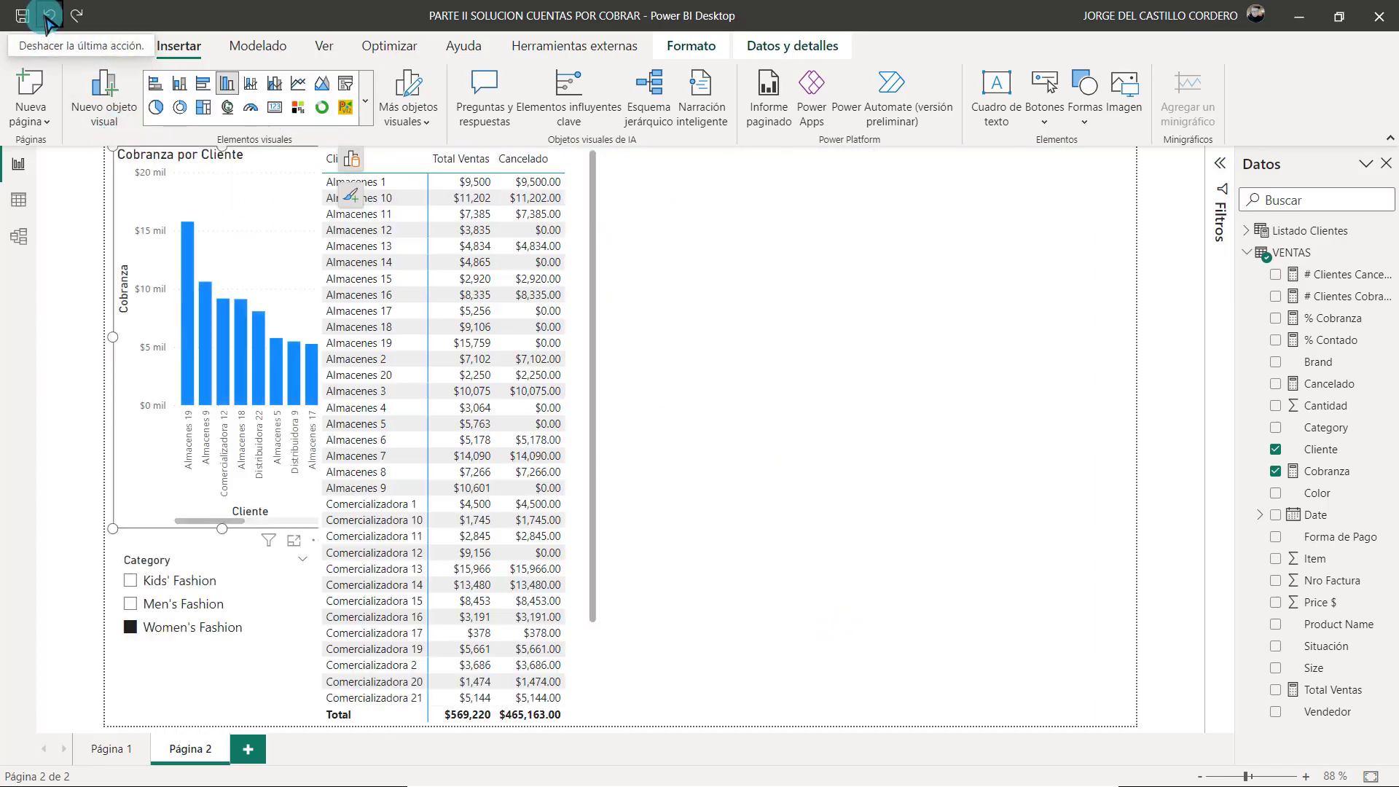
pyautogui.click(49, 14)
pyautogui.click(49, 15)
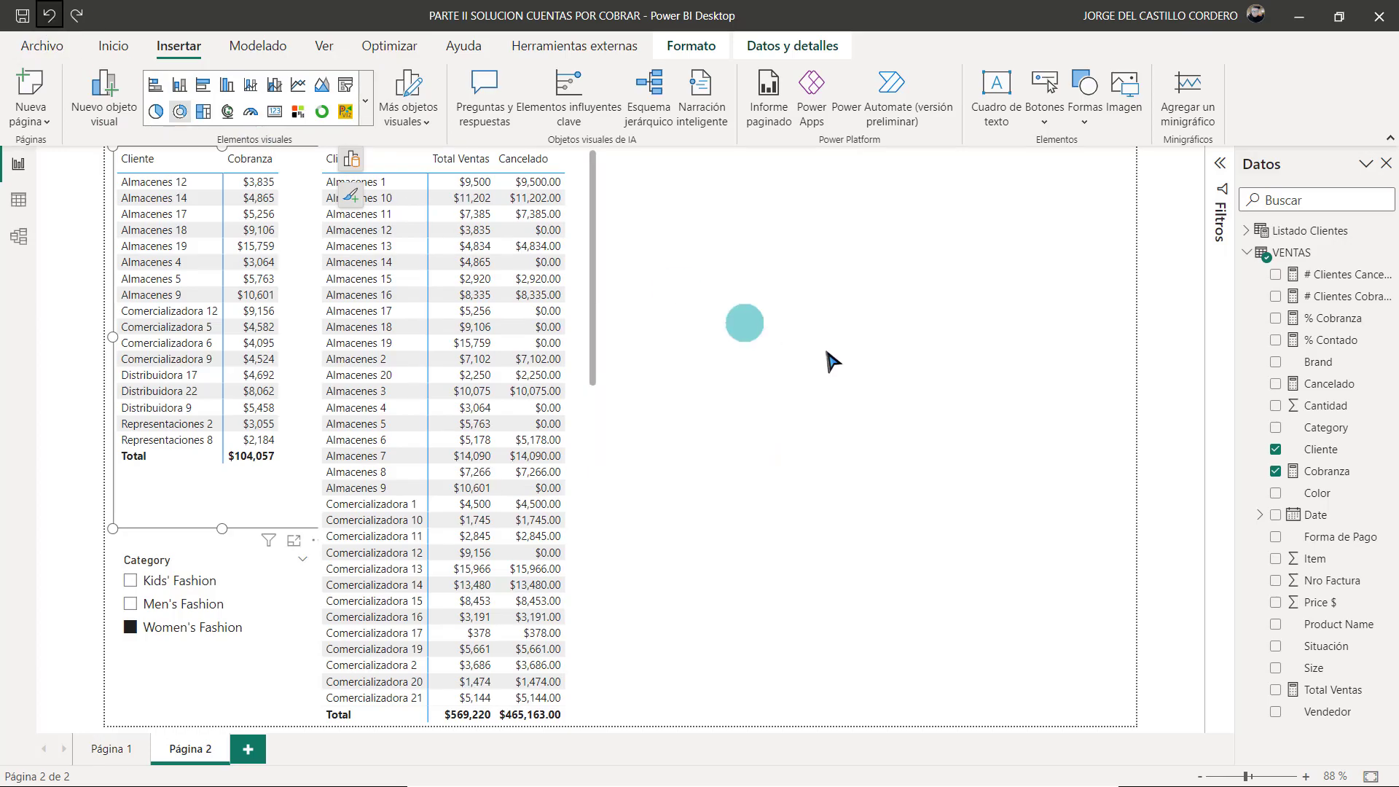
# Insert a clustered column chart in the page's empty area with Vendedor as the X axis.
pyautogui.click(834, 230)
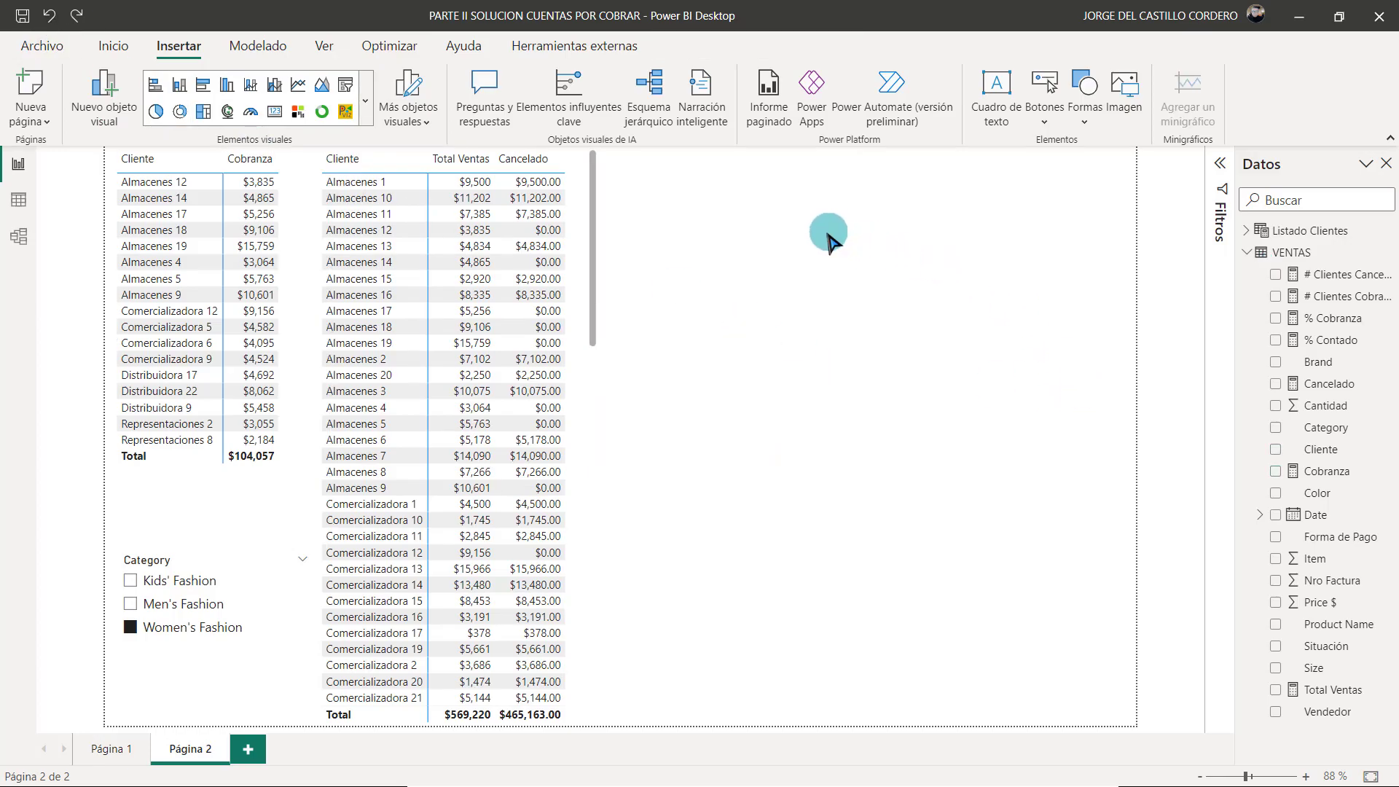
pyautogui.click(227, 87)
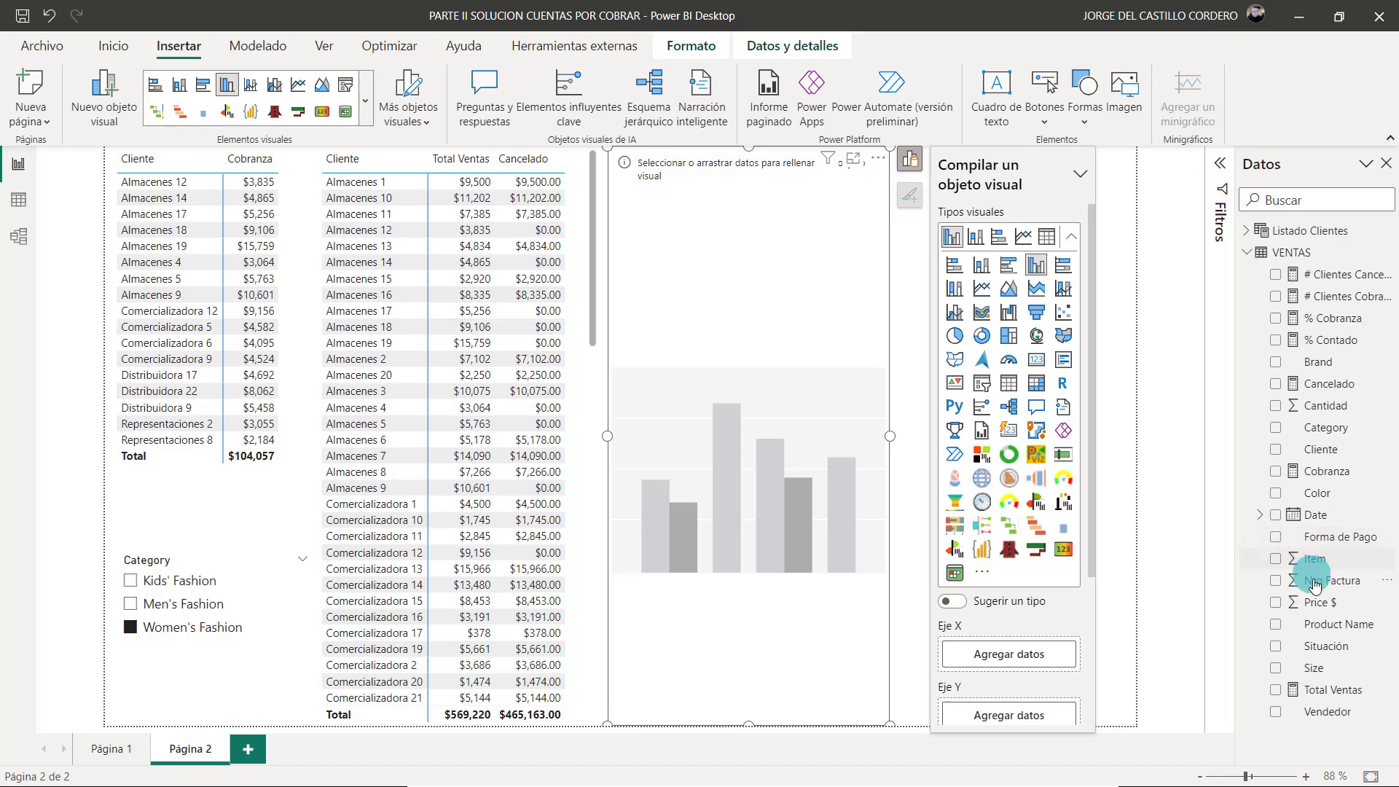
pyautogui.moveTo(1346, 719); pyautogui.dragTo(1036, 660)
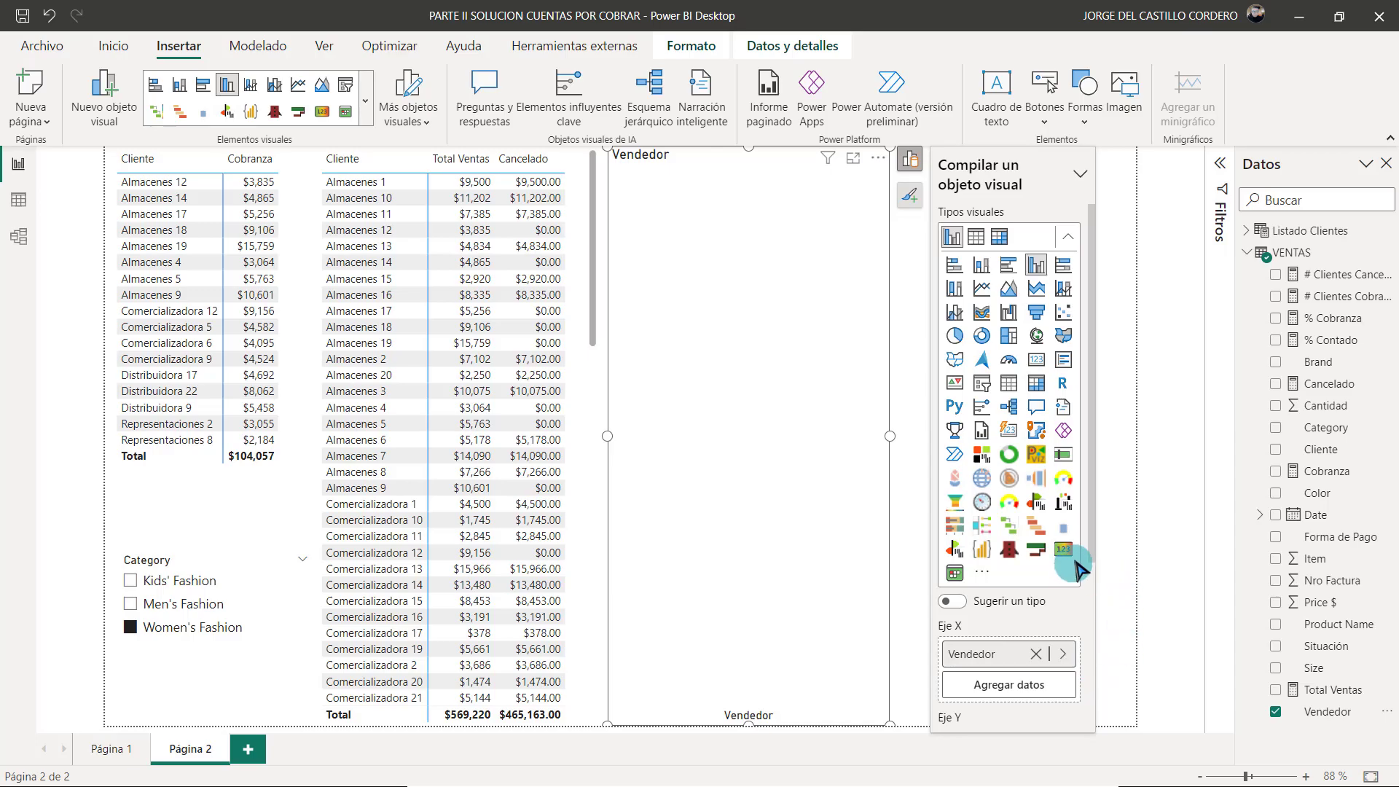
# Add Cancelado and Cobranza as the Y axis values of the column chart.
pyautogui.moveTo(1094, 553); pyautogui.dragTo(1117, 702)
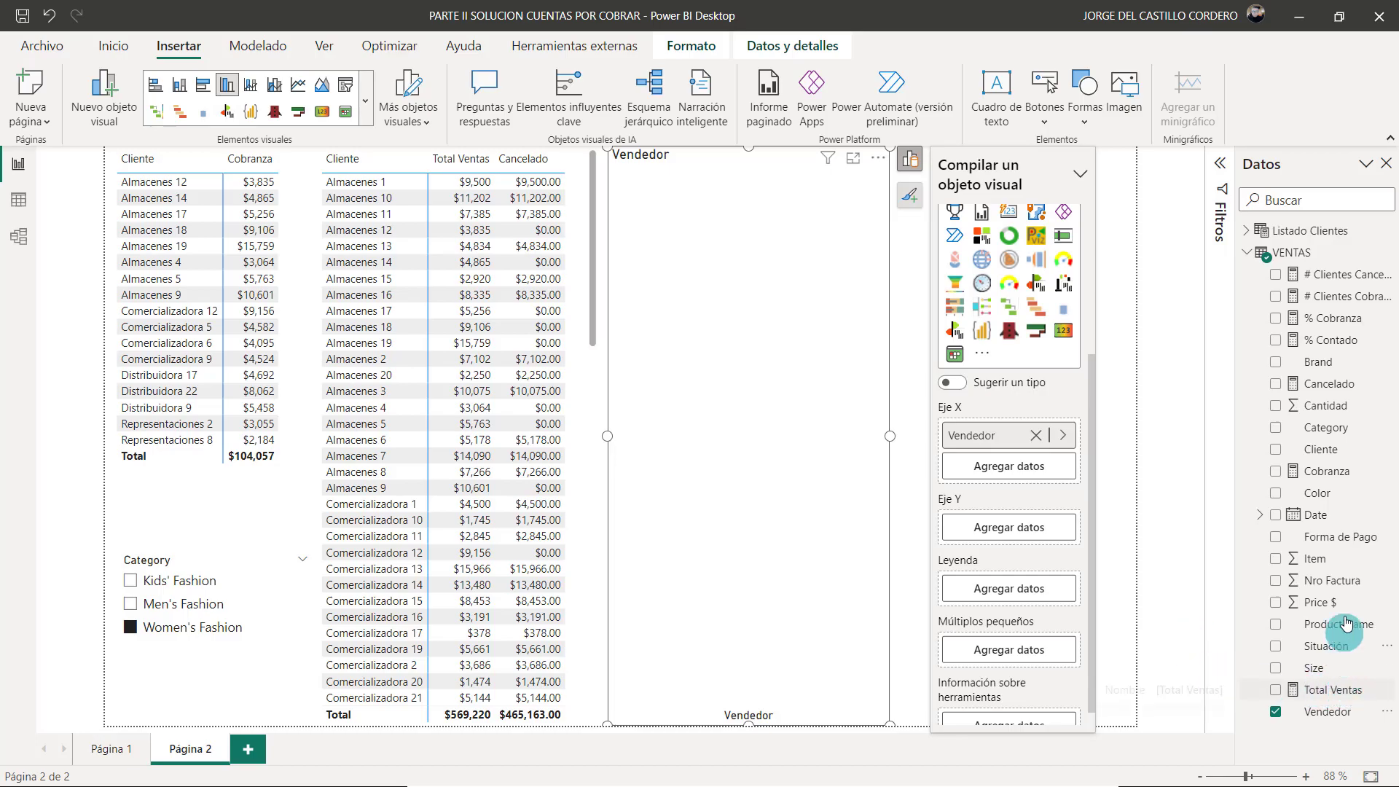
pyautogui.moveTo(1353, 386); pyautogui.dragTo(1054, 533)
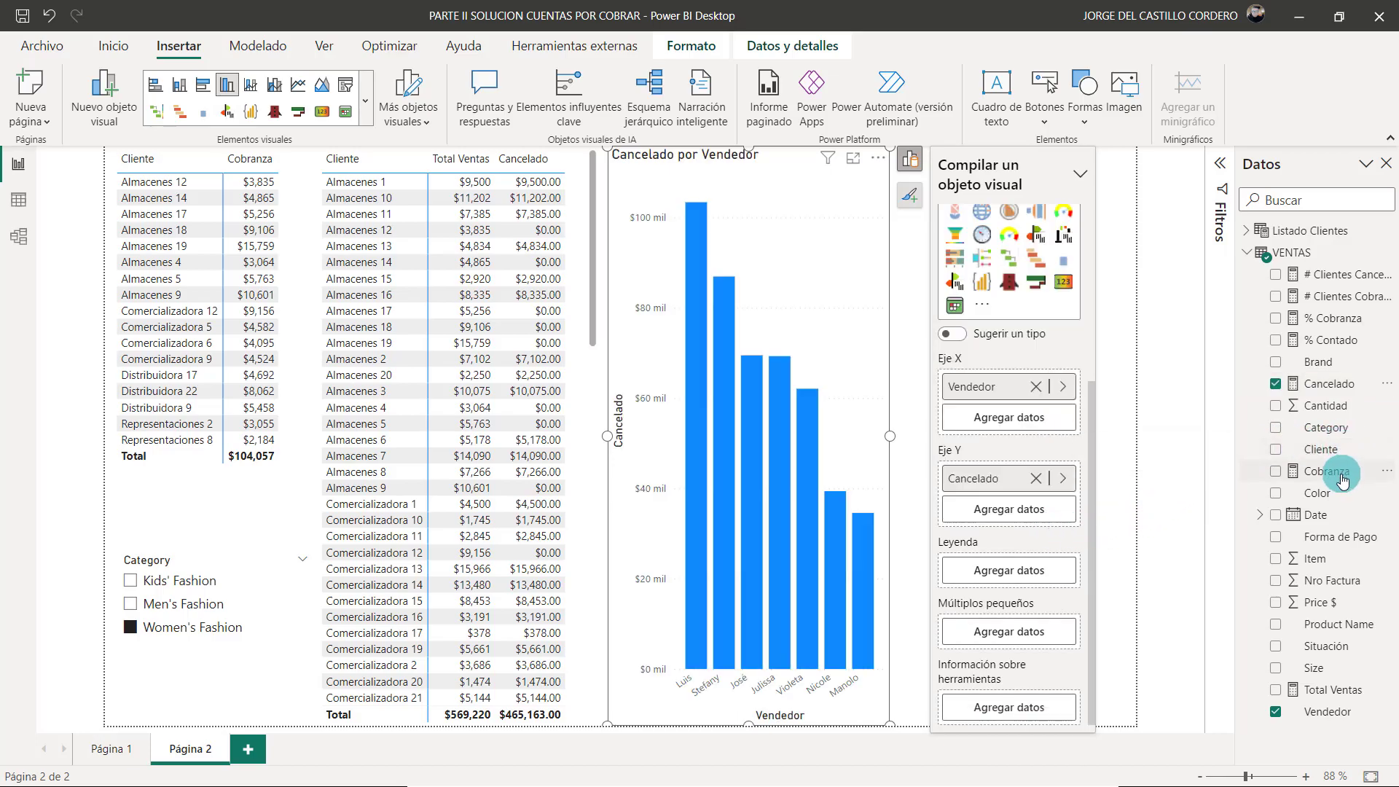
pyautogui.moveTo(1340, 470); pyautogui.dragTo(1075, 517)
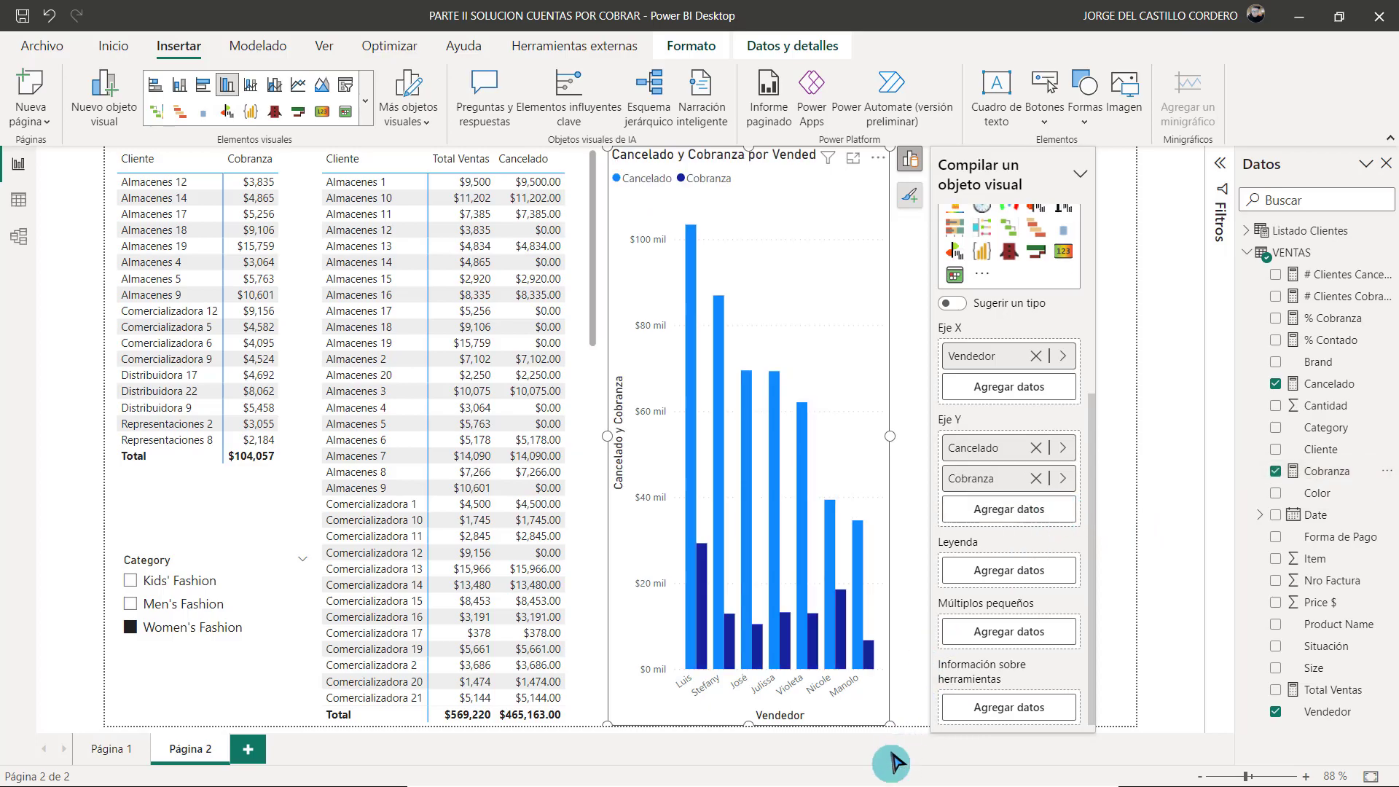
# Resize the Cancelado y Cobranza por Vendedor chart to fill the space between the second matrix and the page's far edge.
pyautogui.click(906, 685)
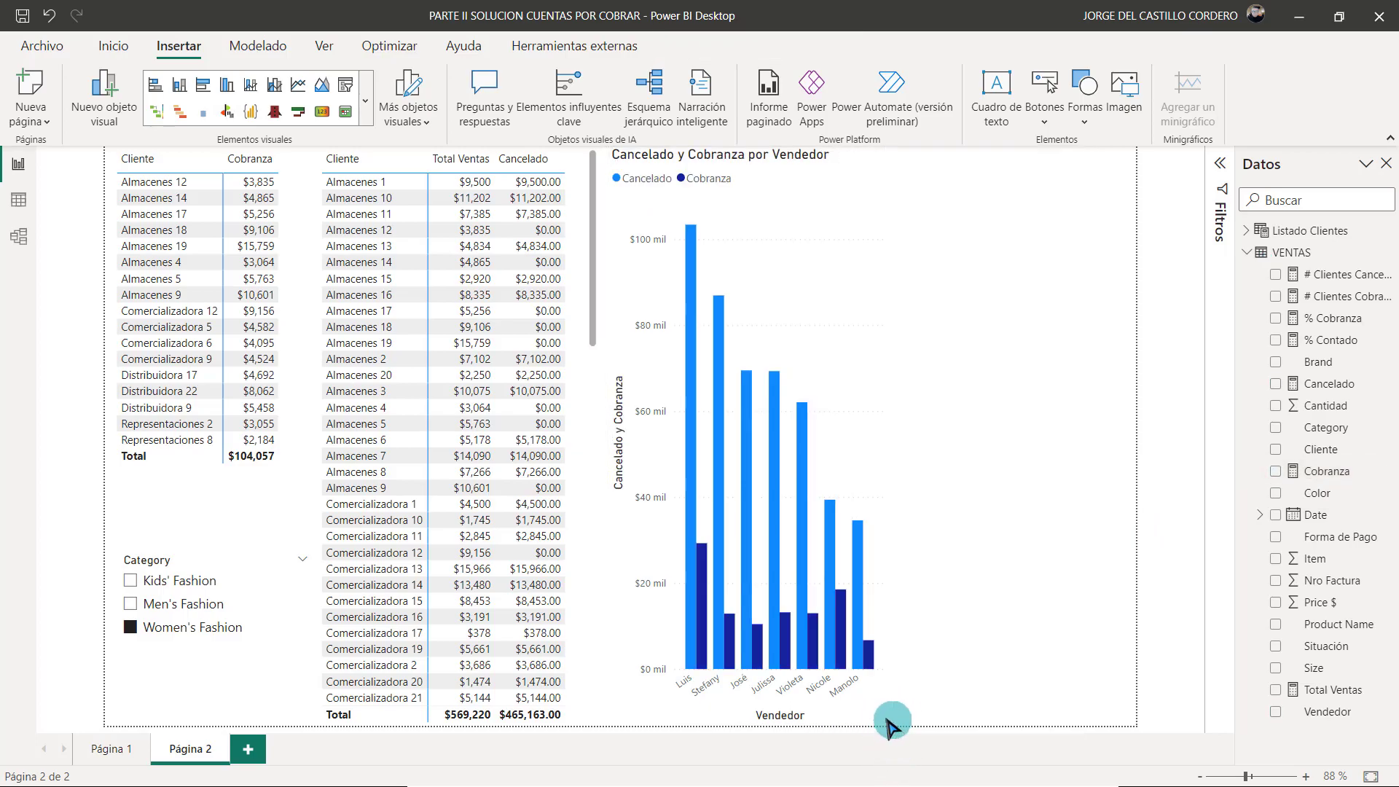
pyautogui.moveTo(878, 717); pyautogui.dragTo(1075, 683)
pyautogui.moveTo(789, 721); pyautogui.dragTo(616, 659)
pyautogui.moveTo(1075, 656); pyautogui.dragTo(1133, 717)
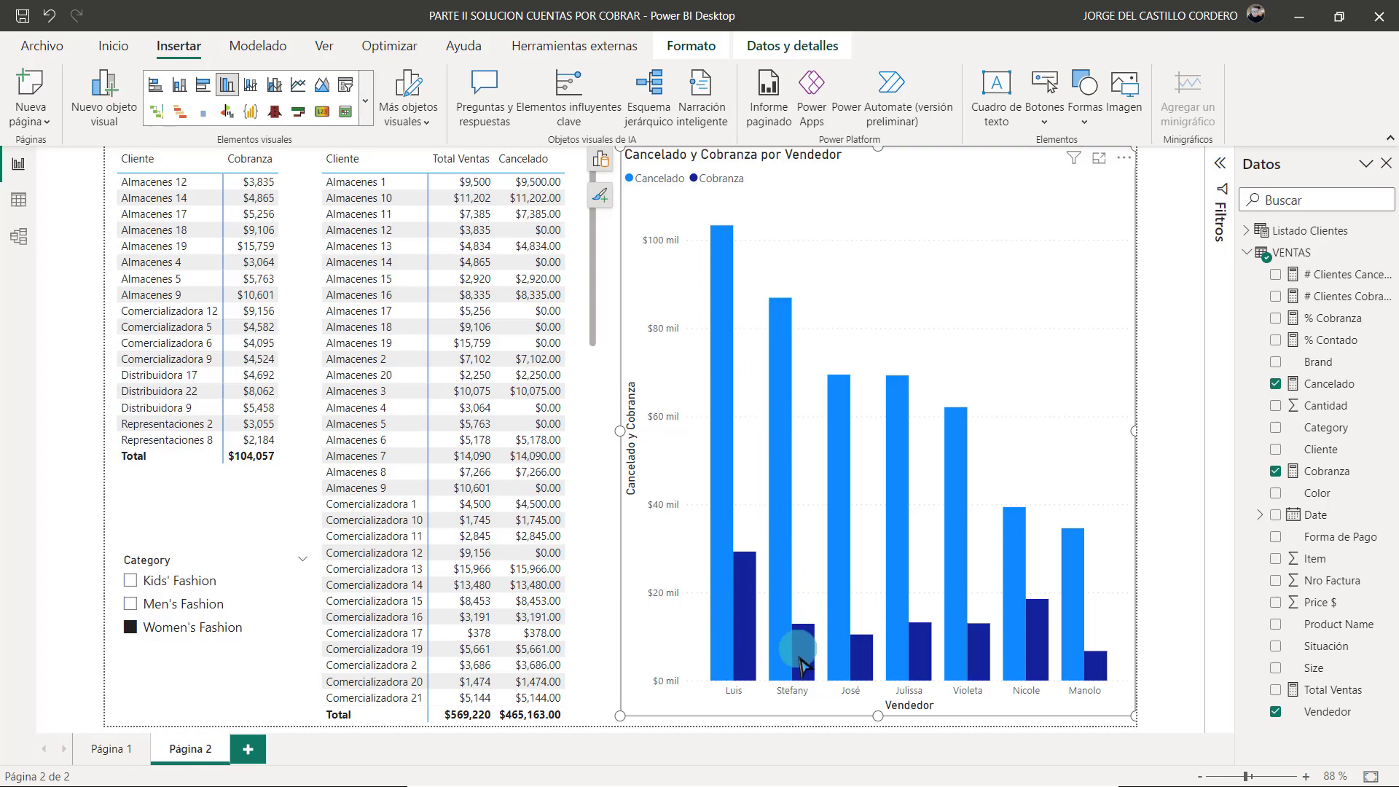
# Clear the Women's Fashion selection in the Category slicer.
pyautogui.moveTo(728, 415)
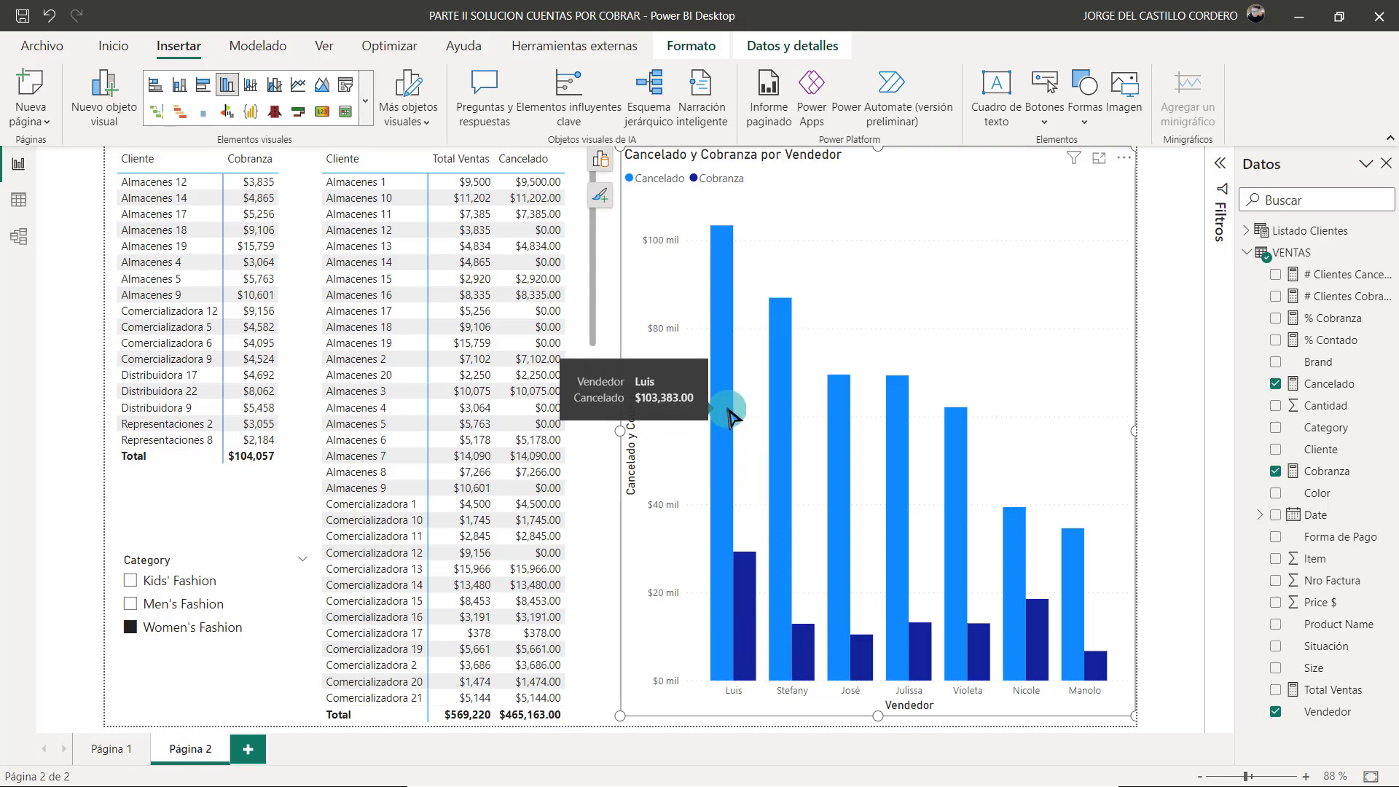
pyautogui.moveTo(747, 561)
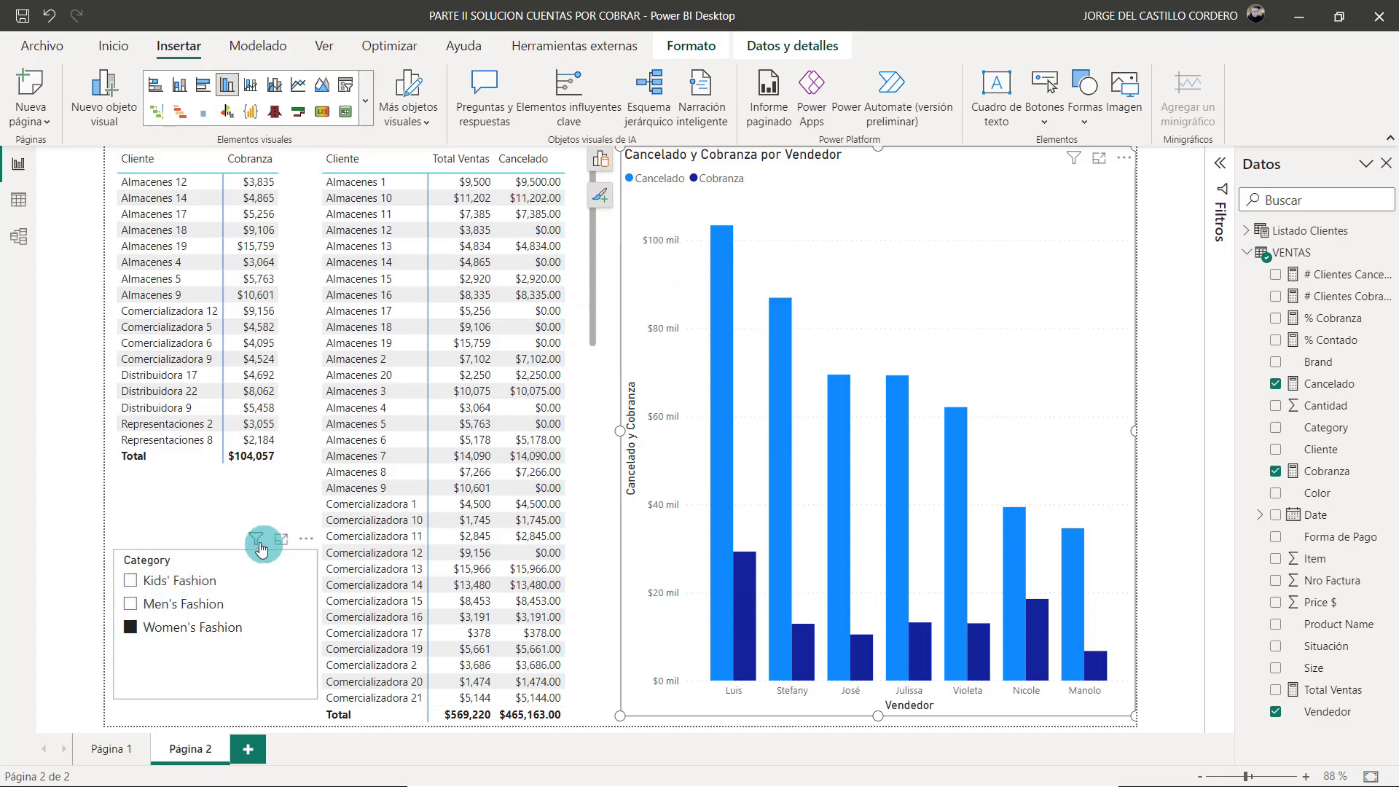
pyautogui.click(259, 543)
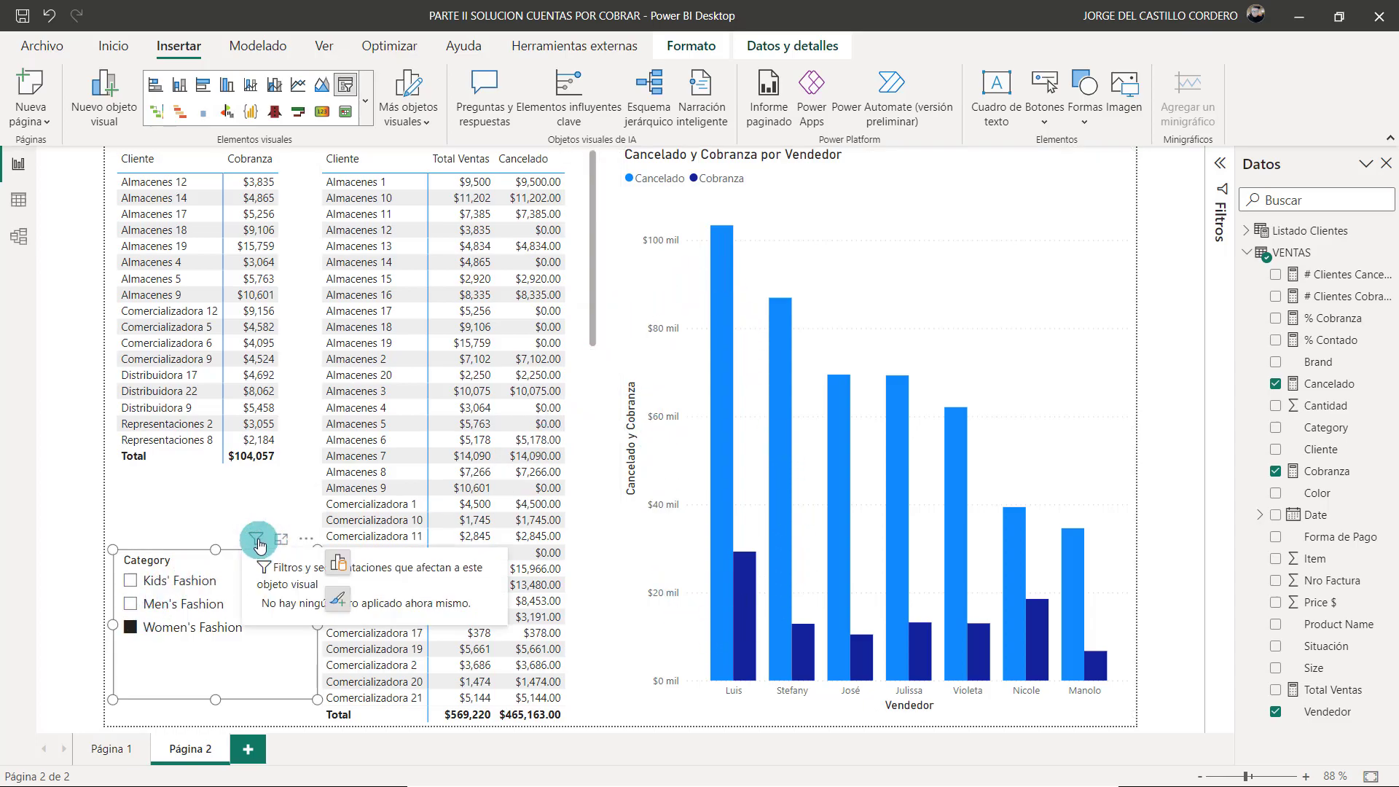
pyautogui.click(215, 517)
pyautogui.click(285, 563)
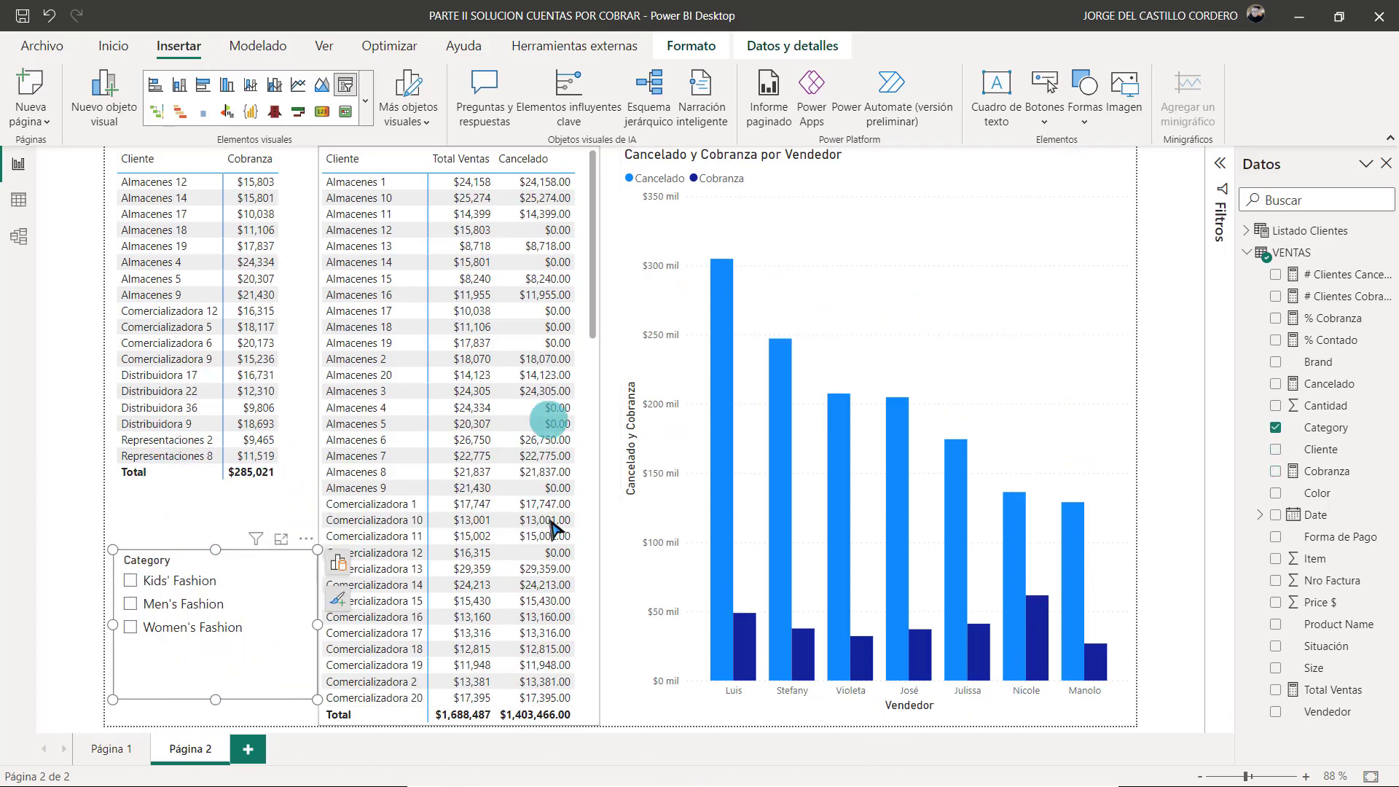
# Check how the matrices and chart respond to Kids' Fashion and Men's Fashion in the Category slicer, and clear the selection.
pyautogui.click(138, 582)
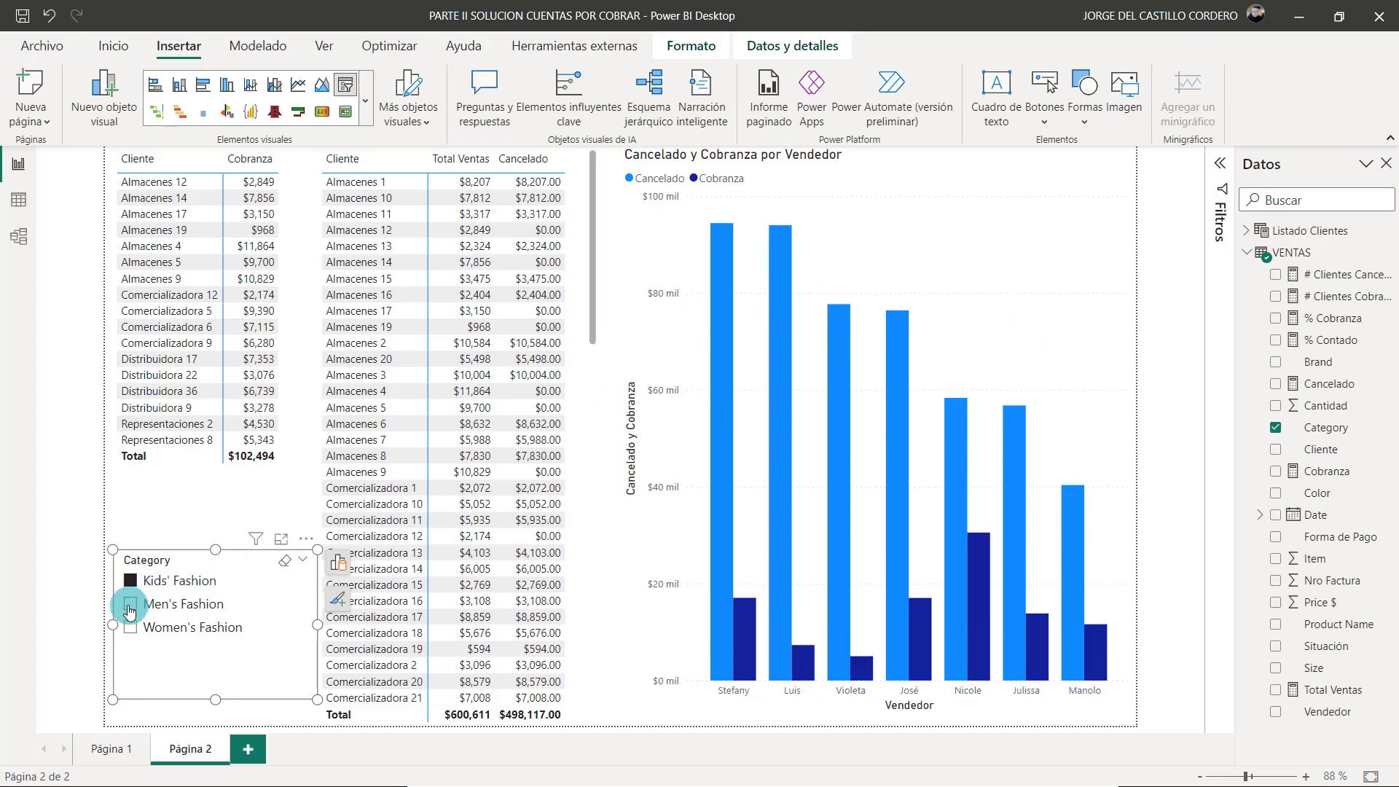
pyautogui.click(130, 611)
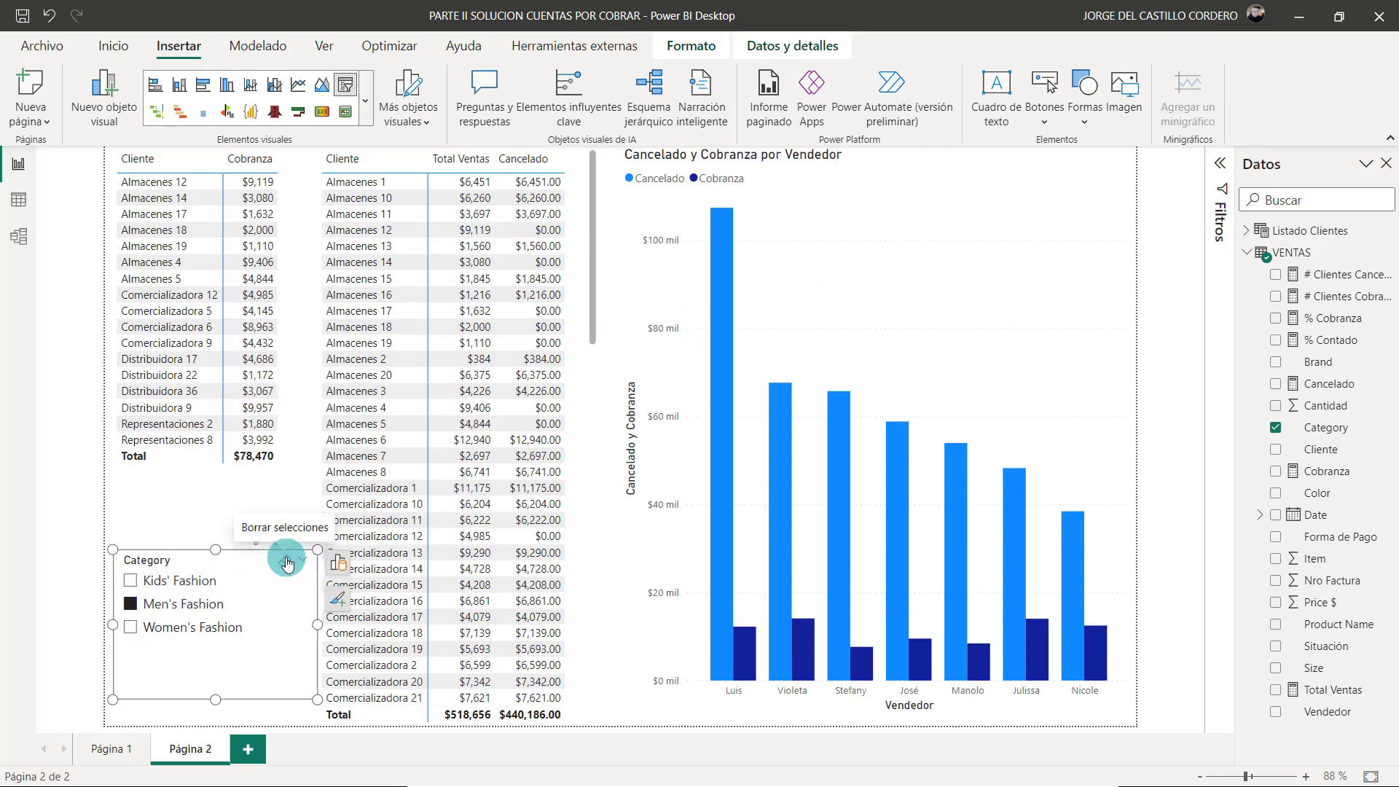
pyautogui.click(286, 561)
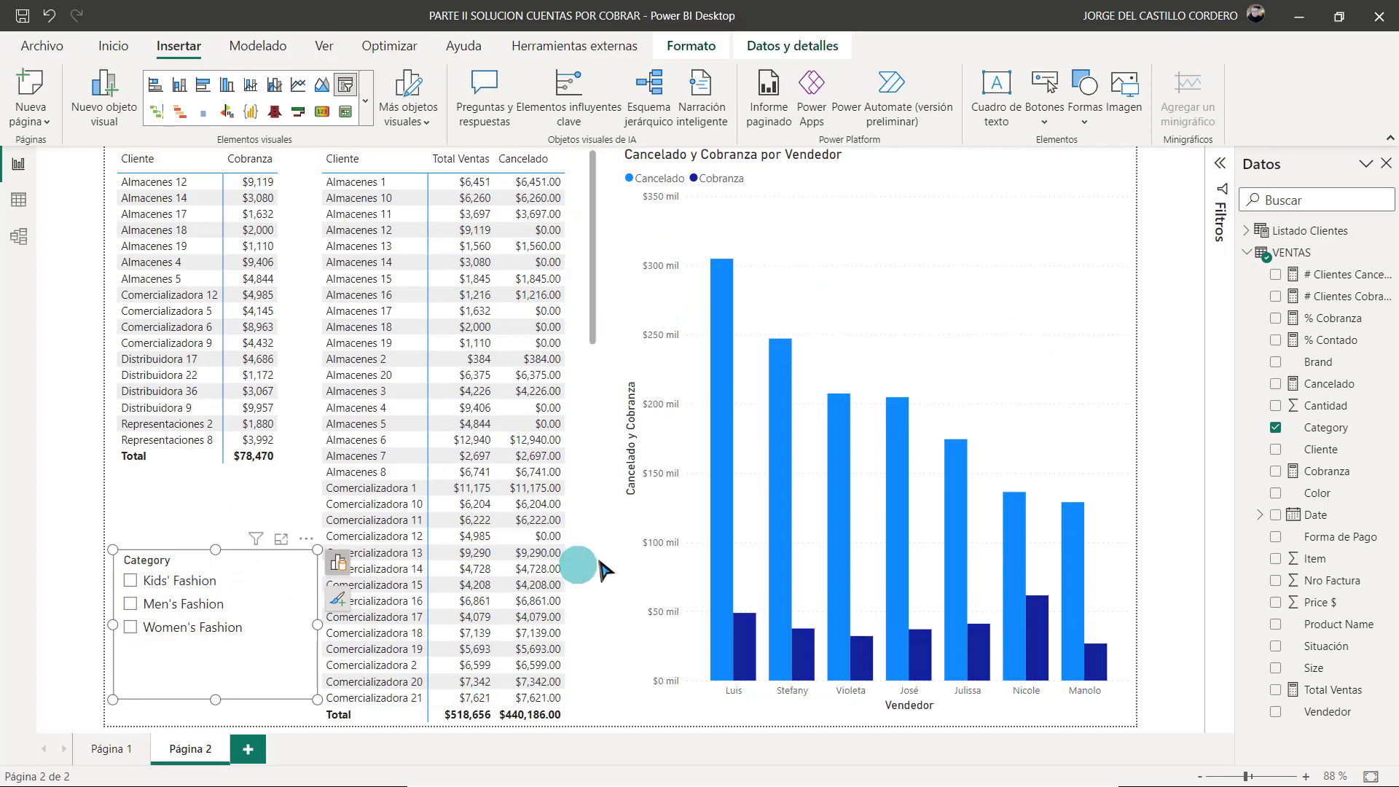
# Turn on data labels for the Cancelado y Cobranza por Vendedor column chart.
pyautogui.click(1122, 163)
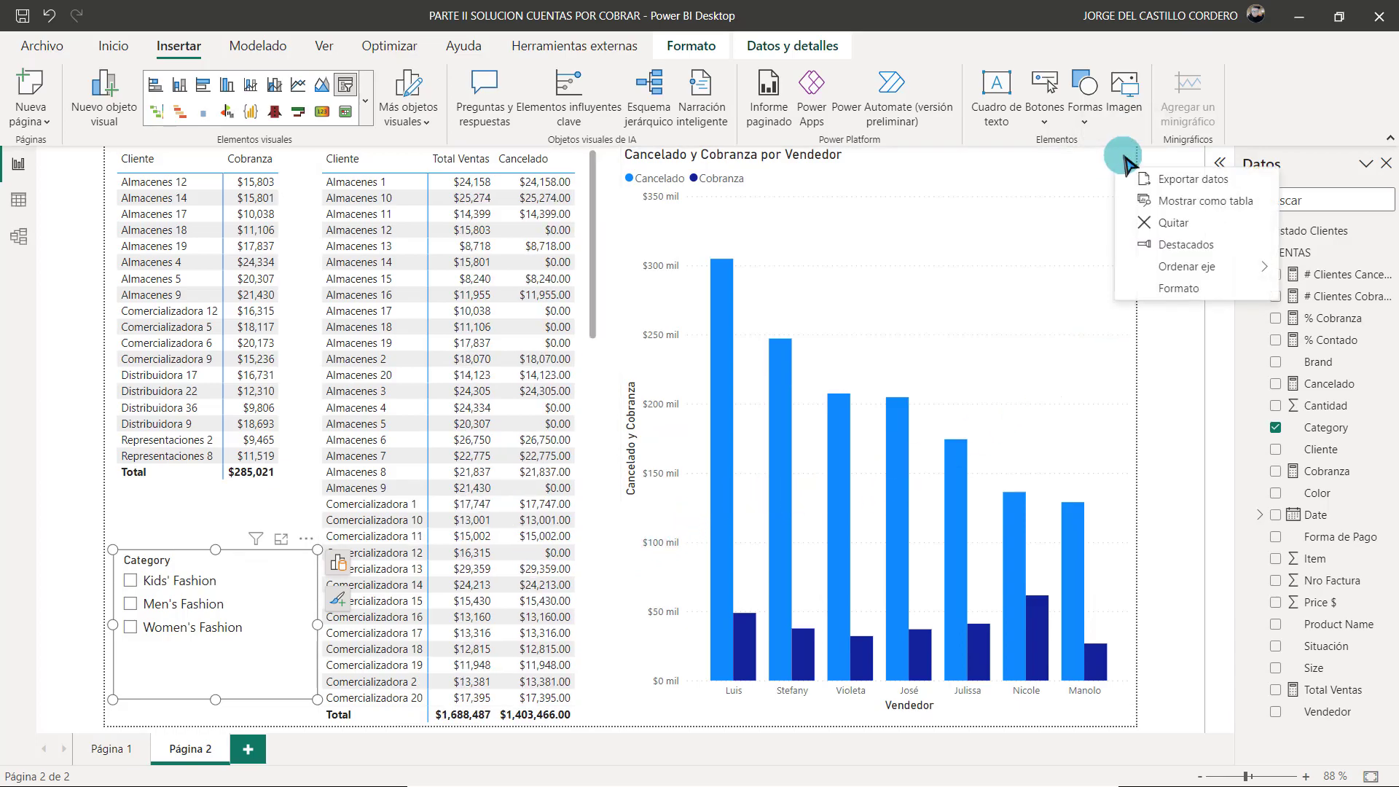
pyautogui.click(1174, 290)
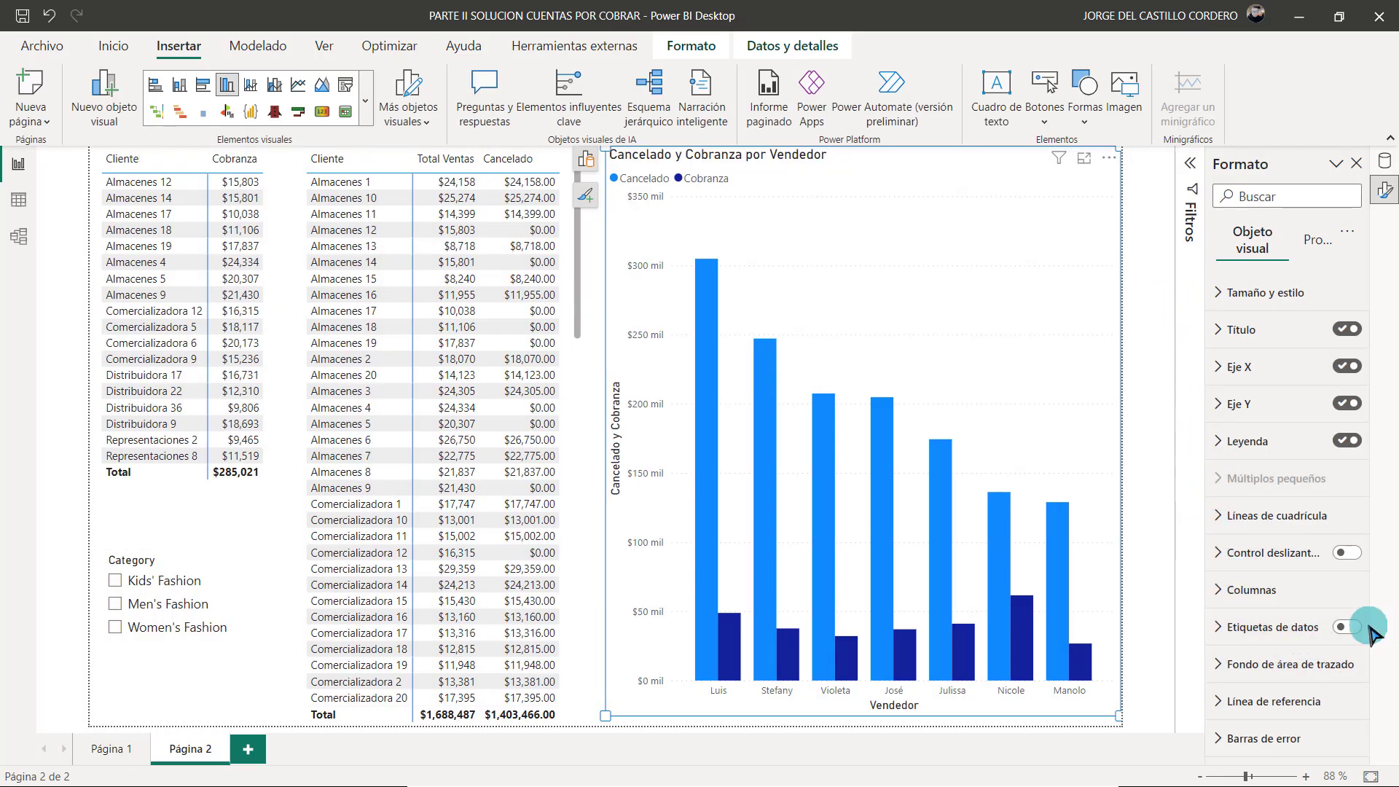
pyautogui.click(1347, 627)
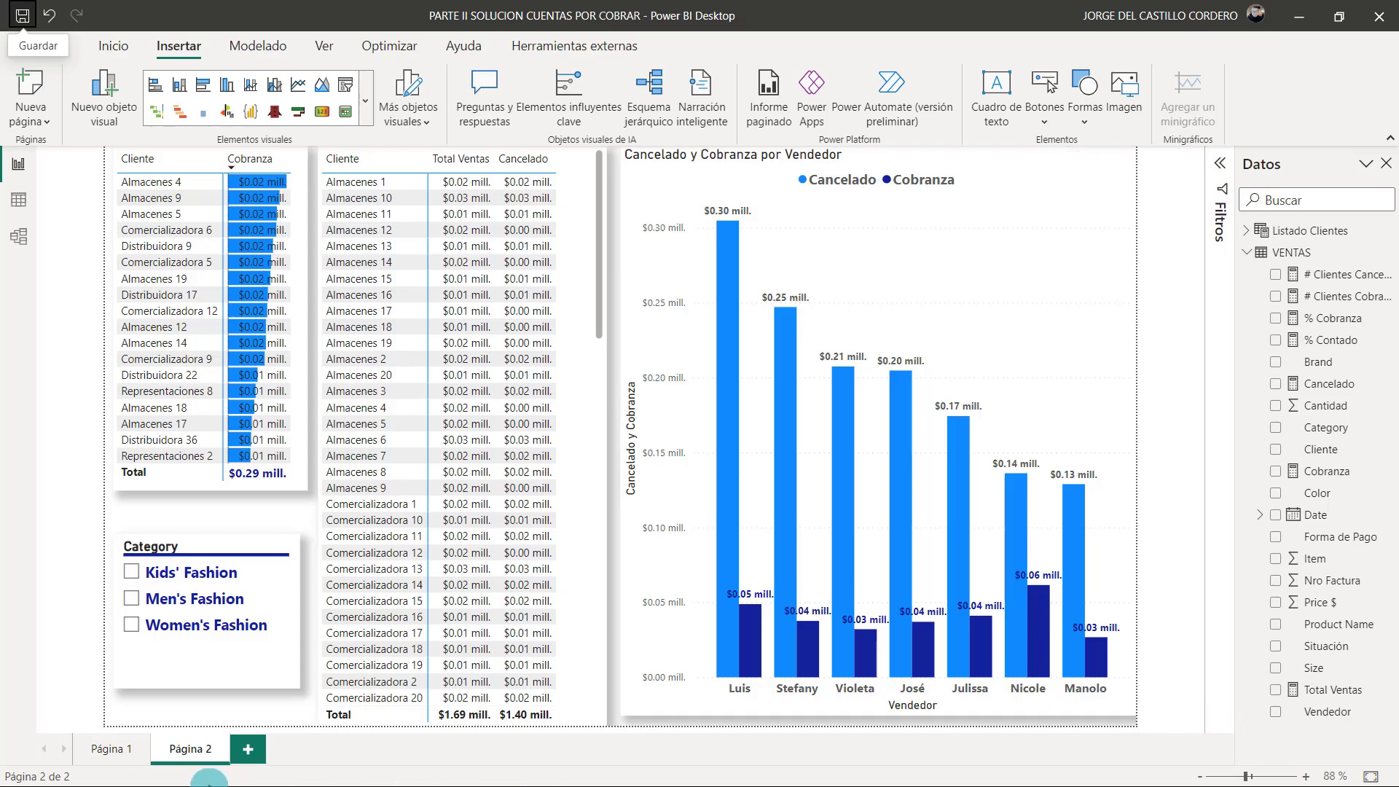
# Add a third report page and set its canvas type to Información sobre herramientas.
pyautogui.click(247, 750)
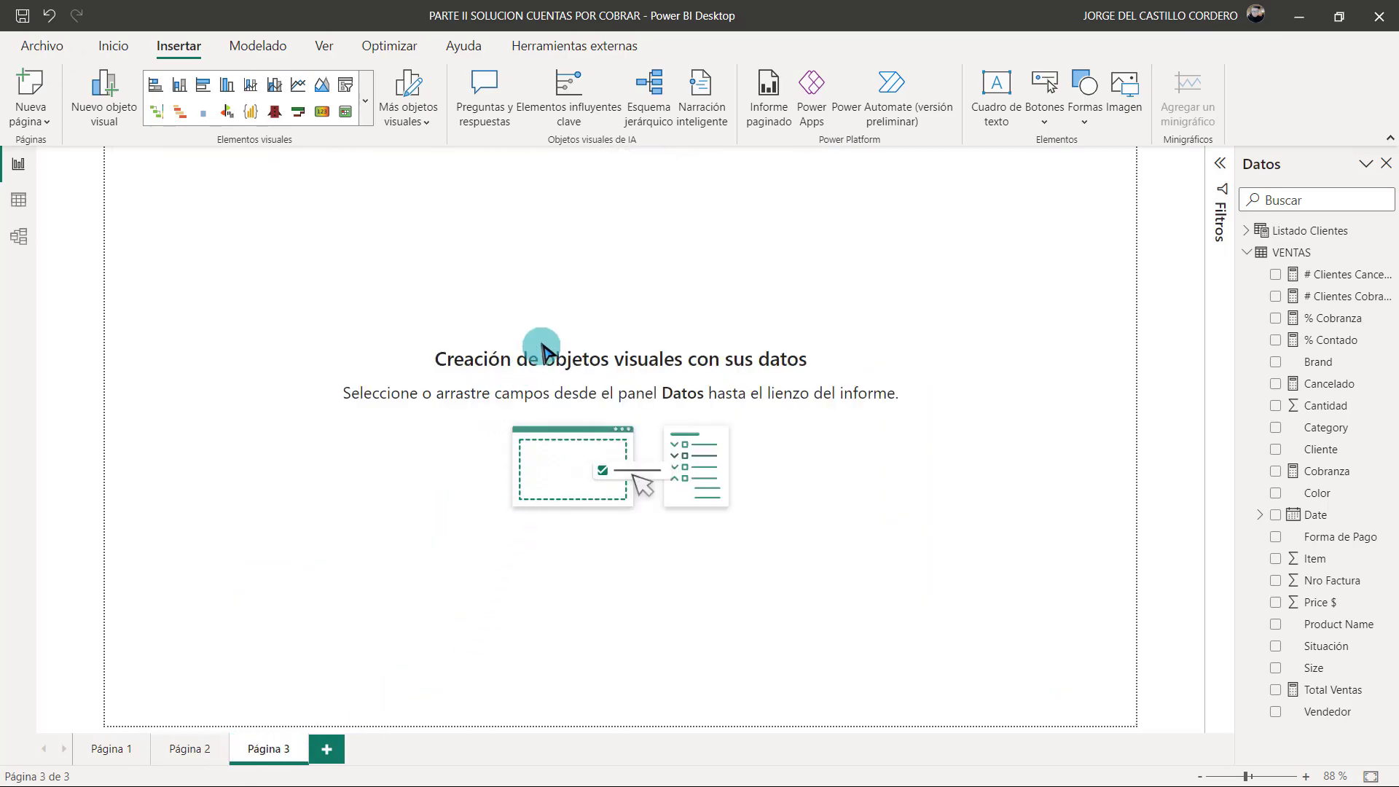
pyautogui.rightClick(555, 336)
pyautogui.click(603, 416)
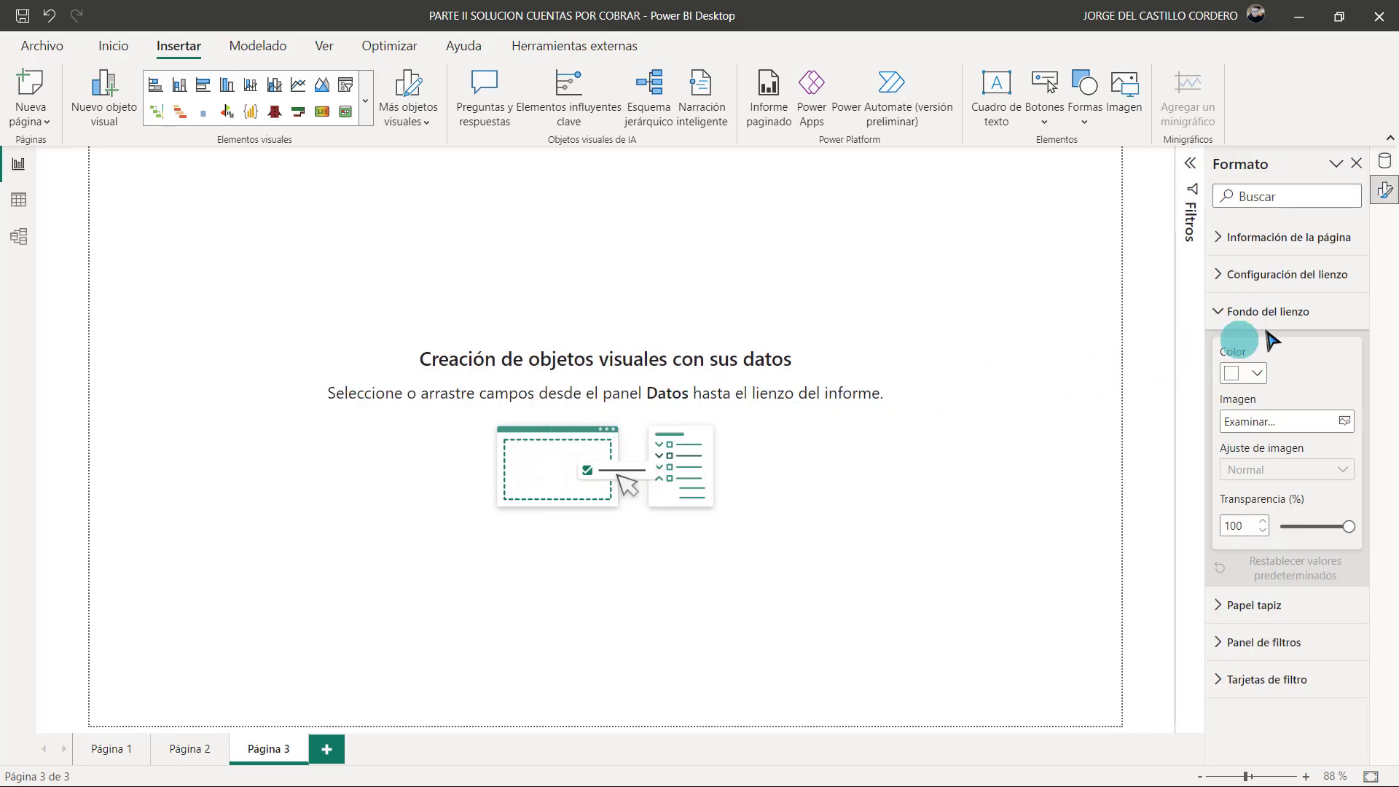
pyautogui.click(1290, 289)
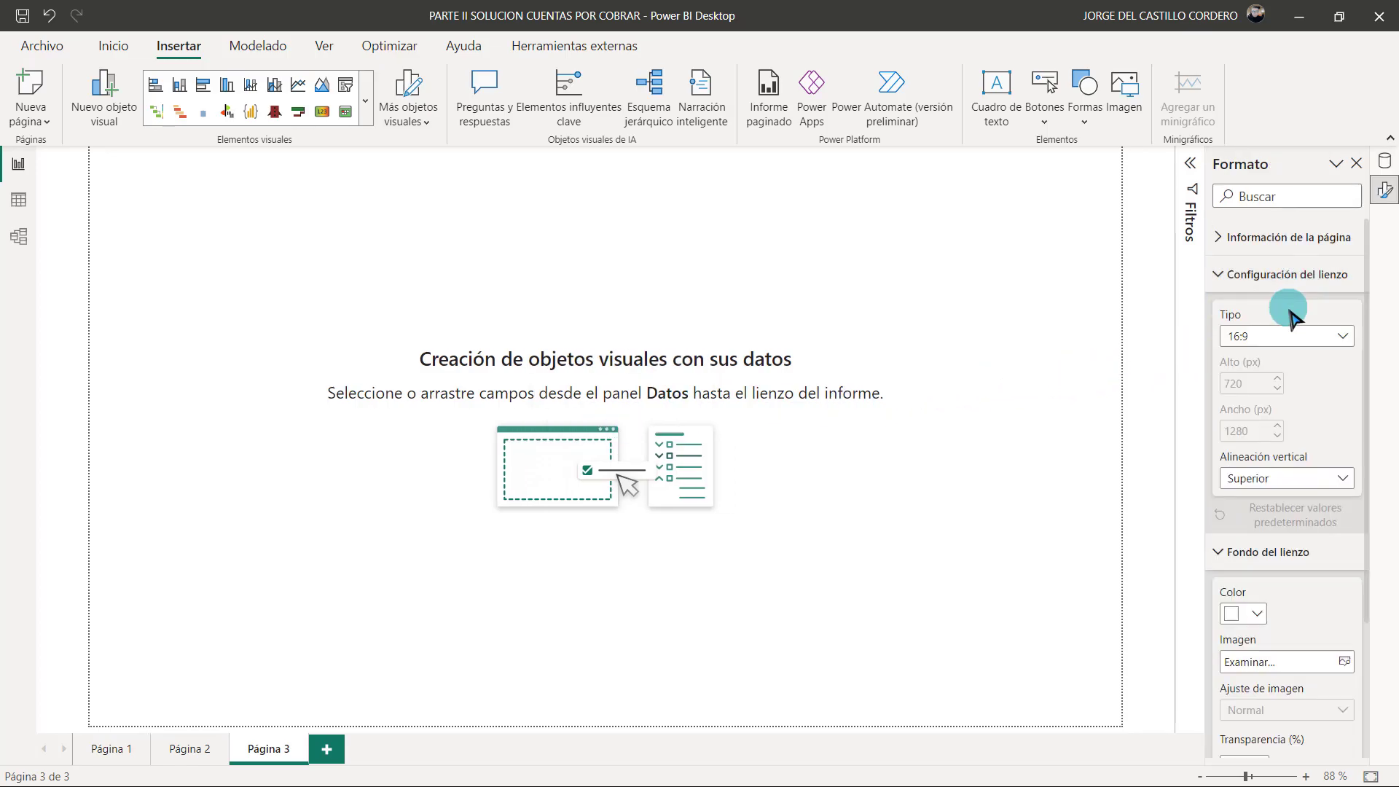
pyautogui.click(1347, 339)
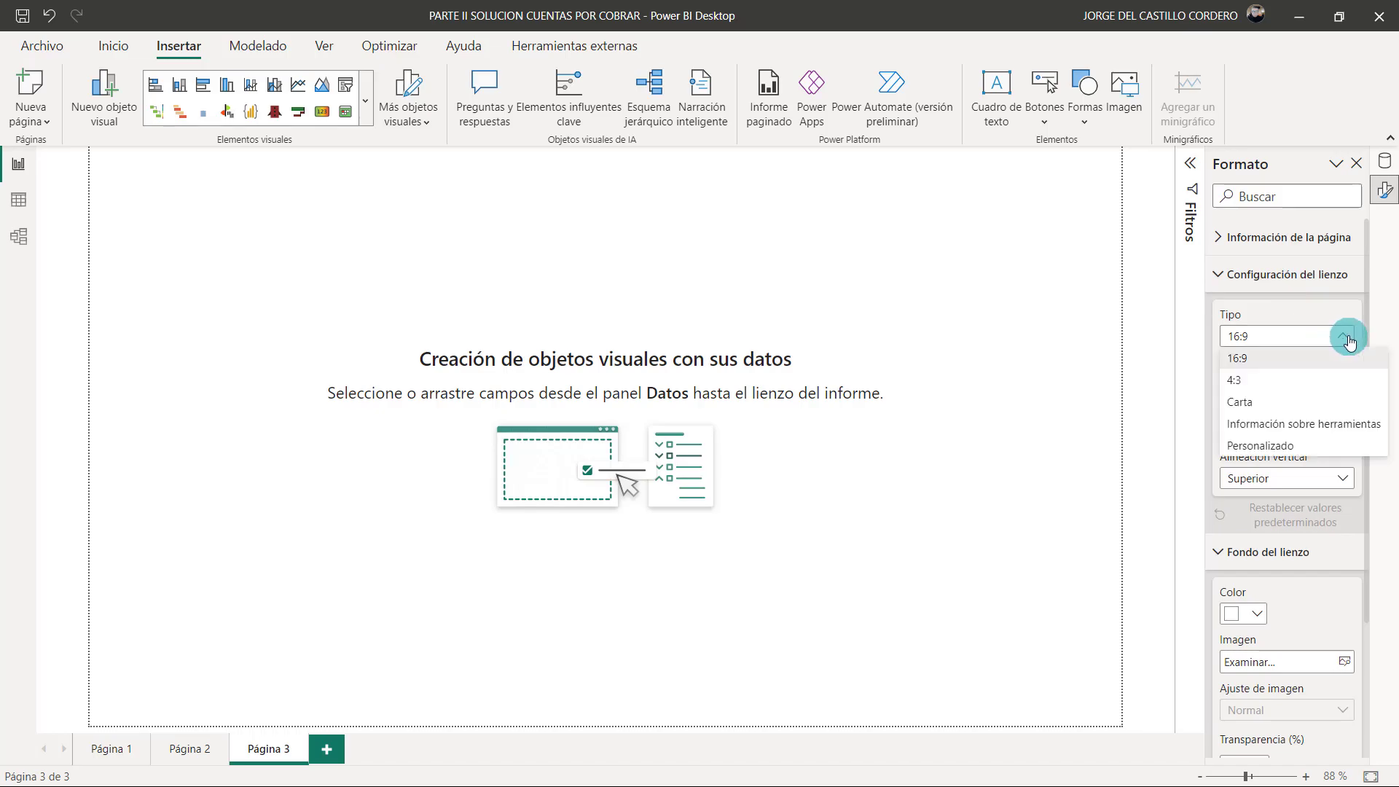
pyautogui.click(1320, 428)
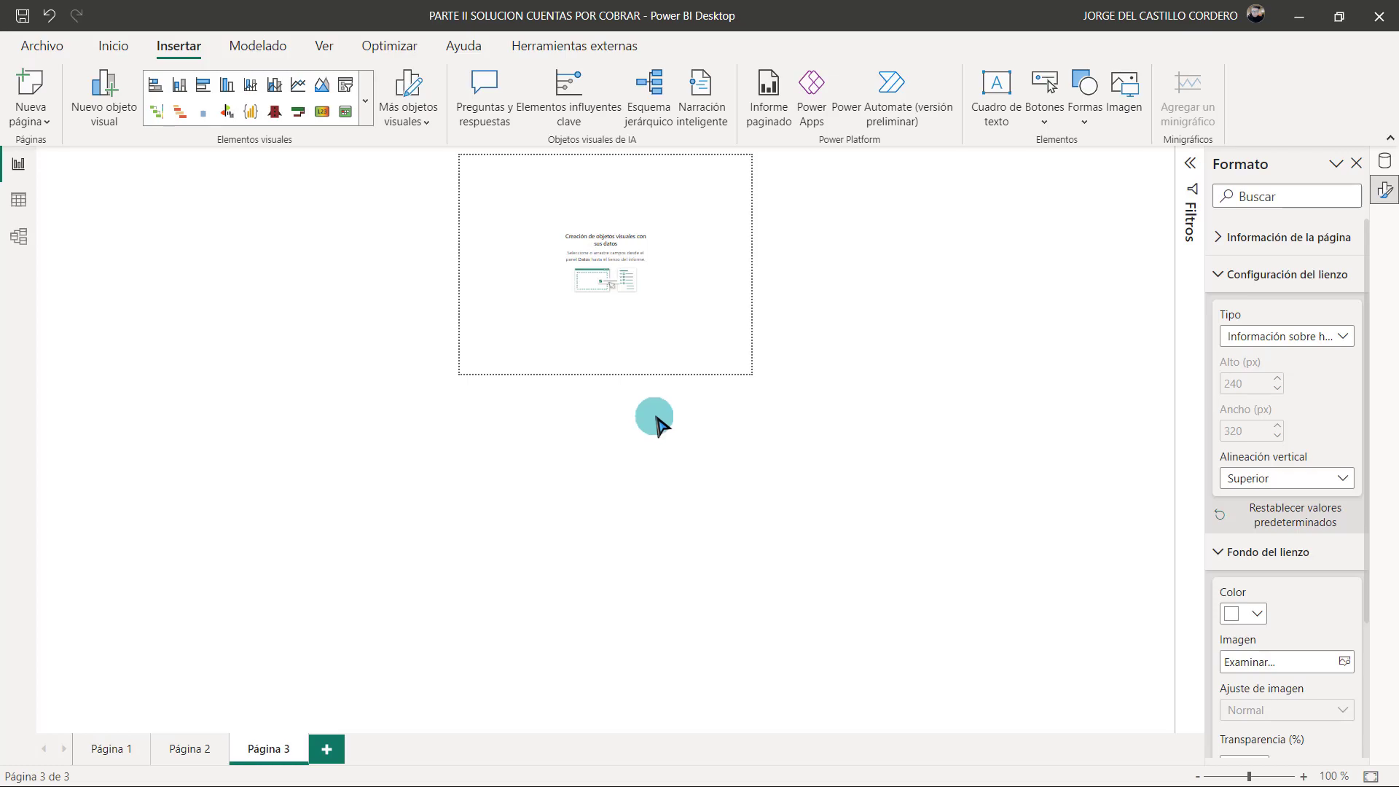
# Insert a clustered column chart on the tooltip page with Category on its X axis.
pyautogui.click(367, 102)
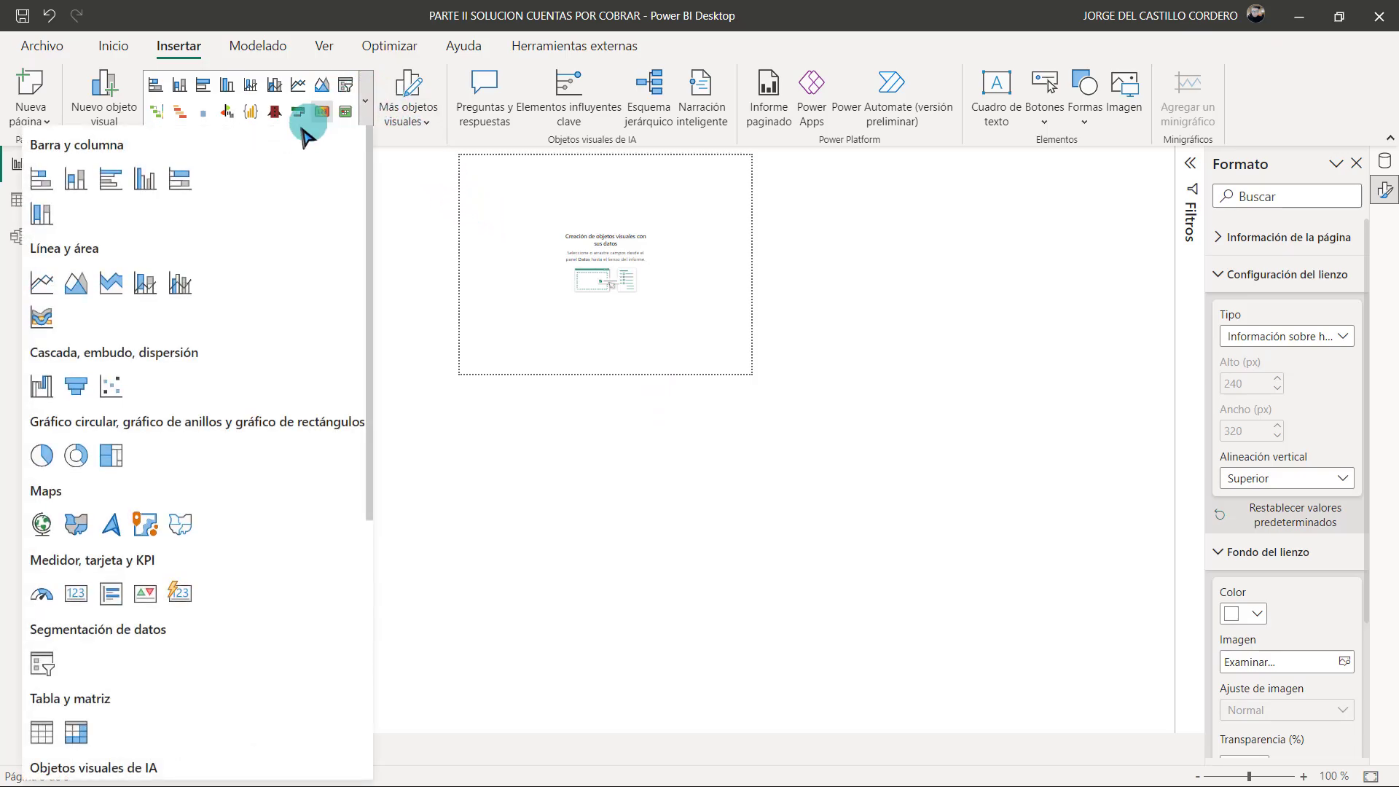
pyautogui.click(146, 181)
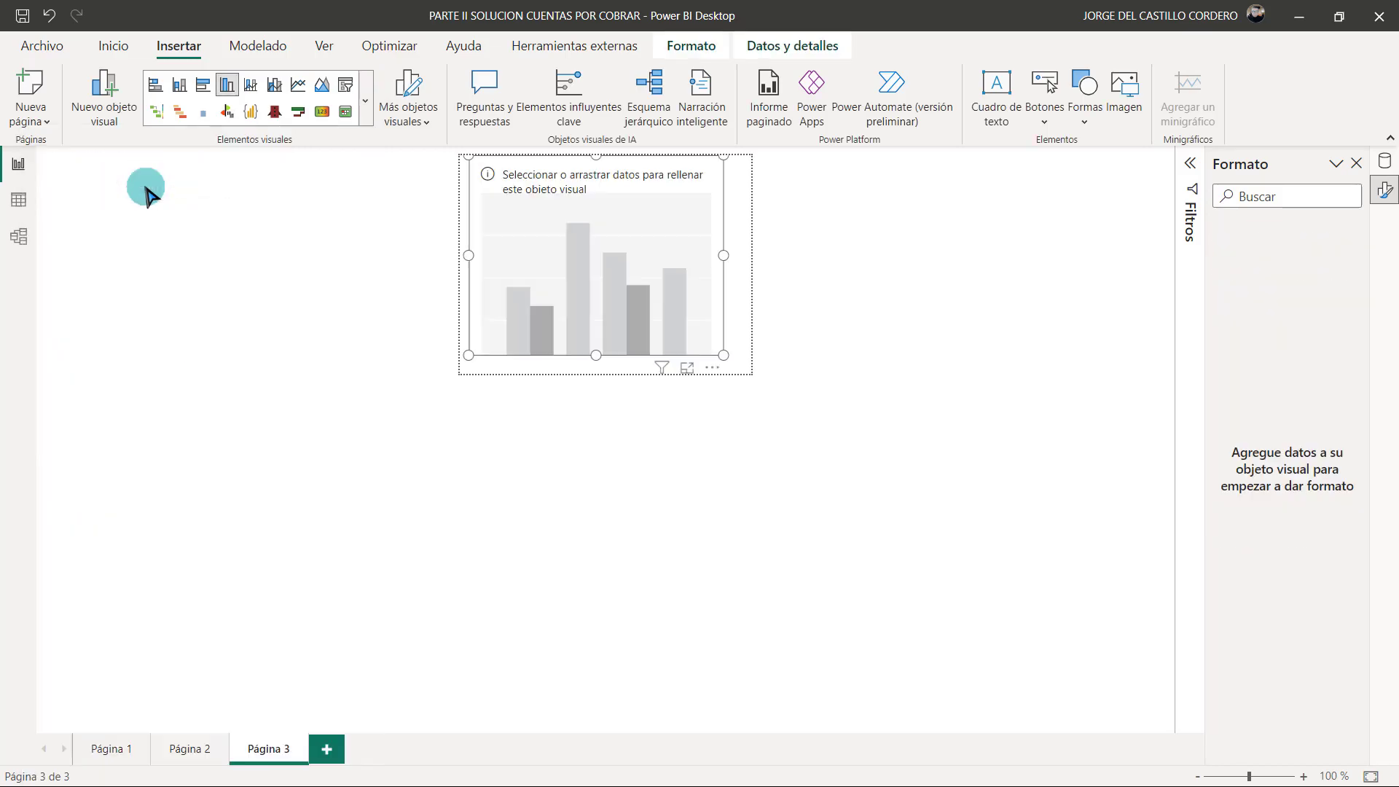
pyautogui.click(1384, 161)
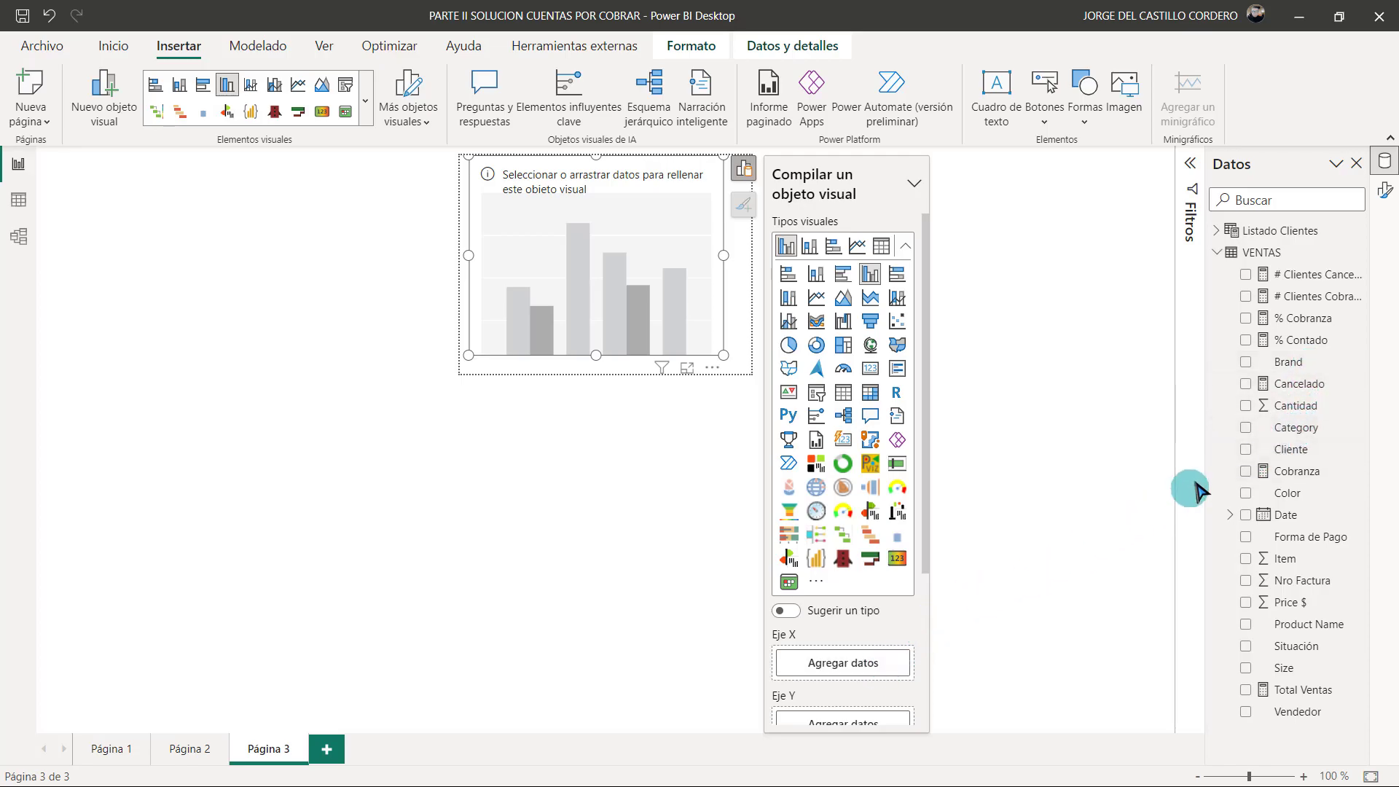
pyautogui.moveTo(1254, 428); pyautogui.dragTo(831, 664)
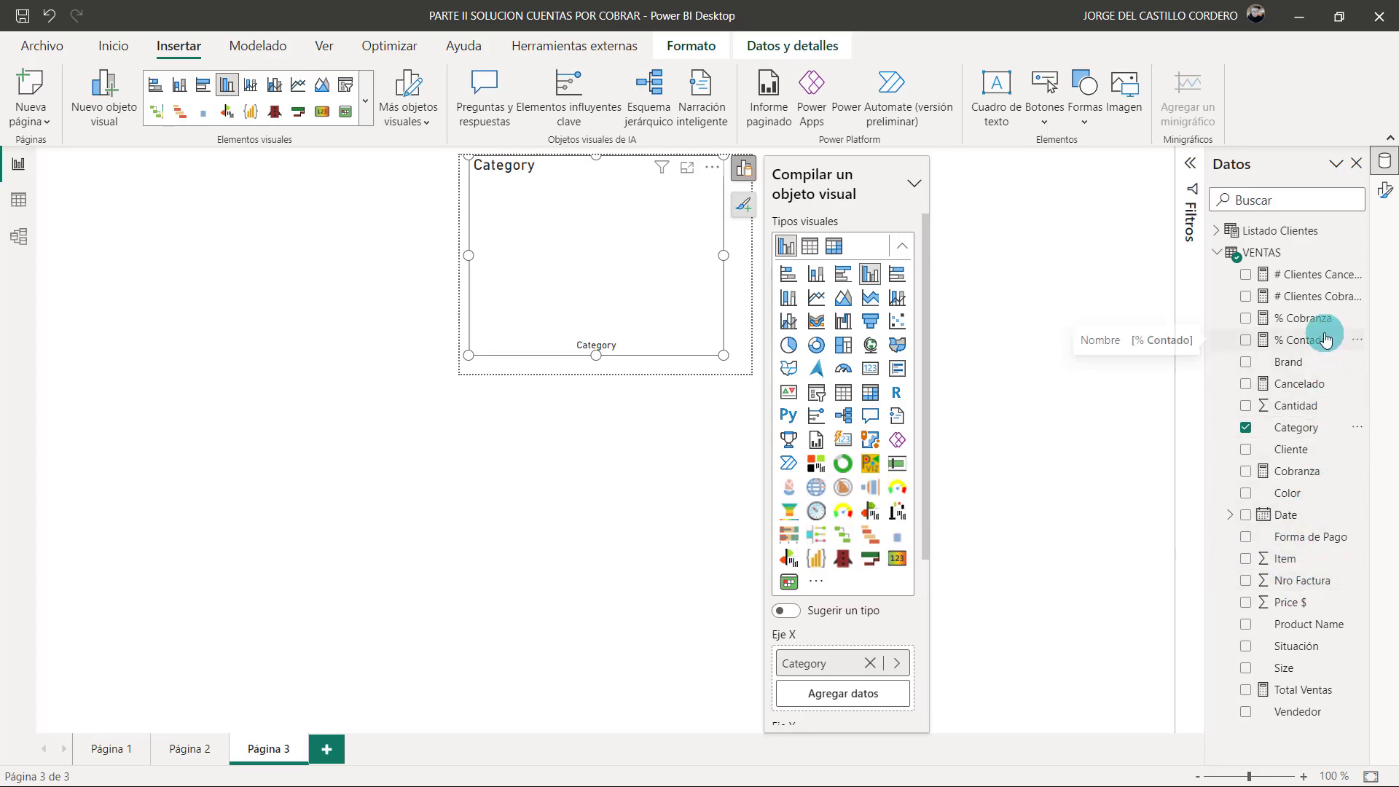
# Add Cancelado as the Y axis values of the Category chart and enlarge the chart to the tooltip page's far edge.
pyautogui.moveTo(1299, 383); pyautogui.dragTo(898, 719)
pyautogui.scroll(-3, 874, 710)
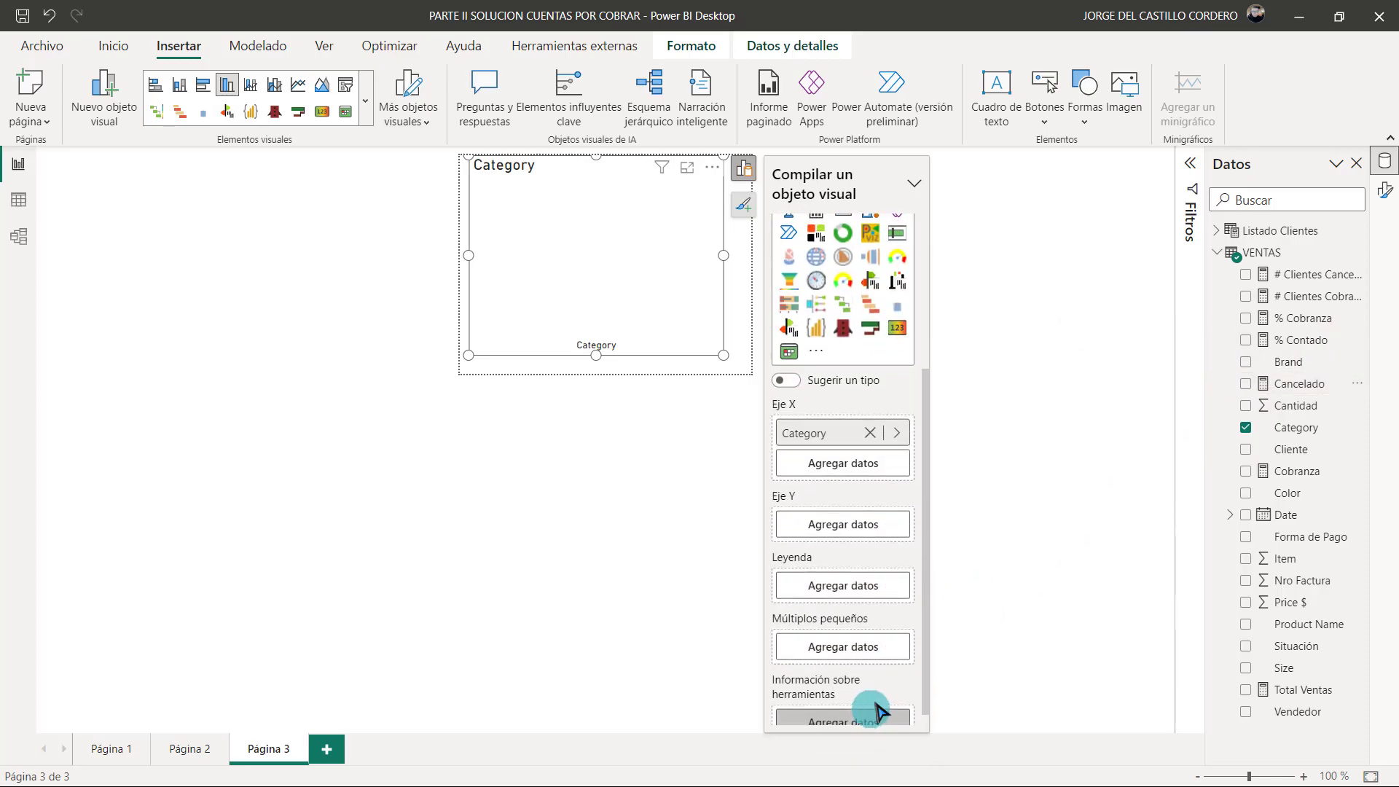
pyautogui.moveTo(1293, 385); pyautogui.dragTo(884, 532)
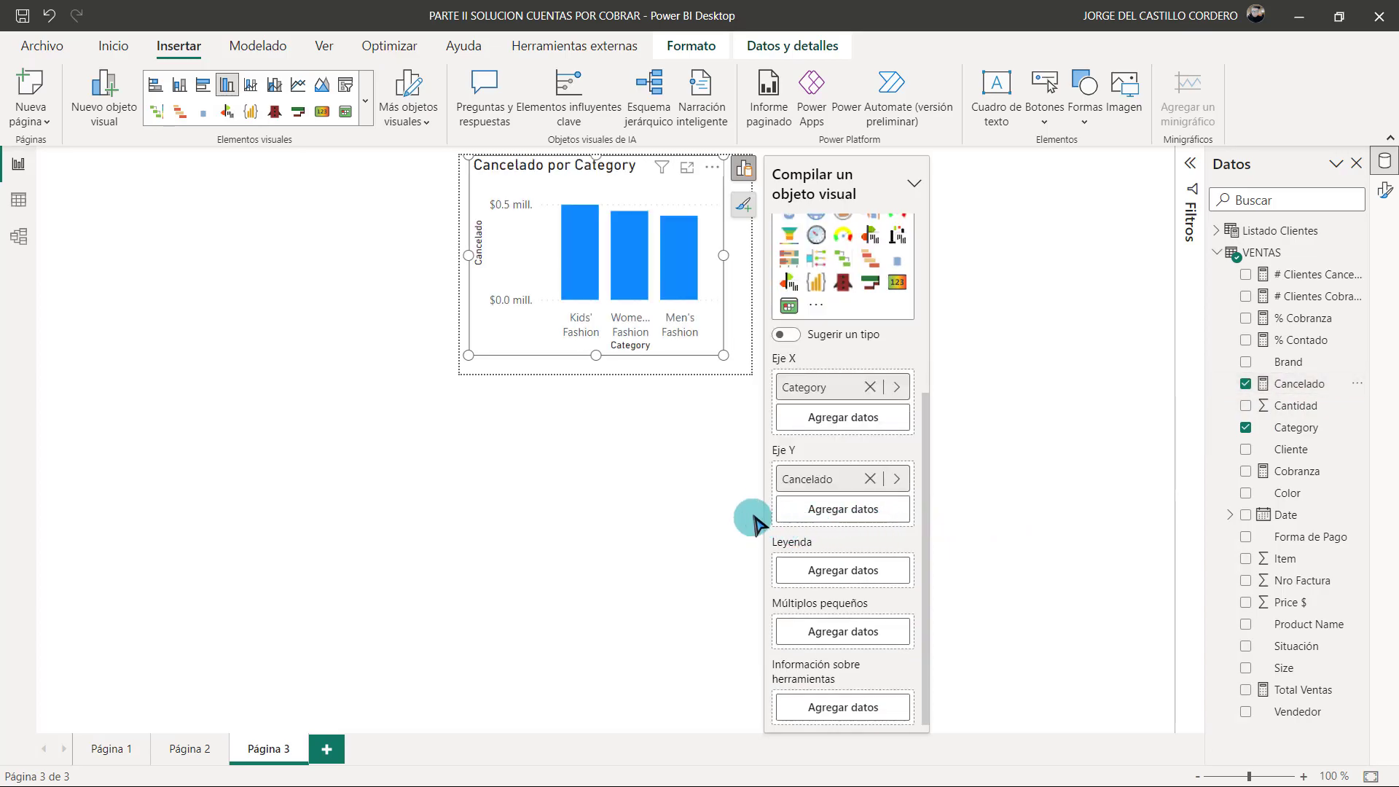
pyautogui.moveTo(724, 355); pyautogui.dragTo(754, 364)
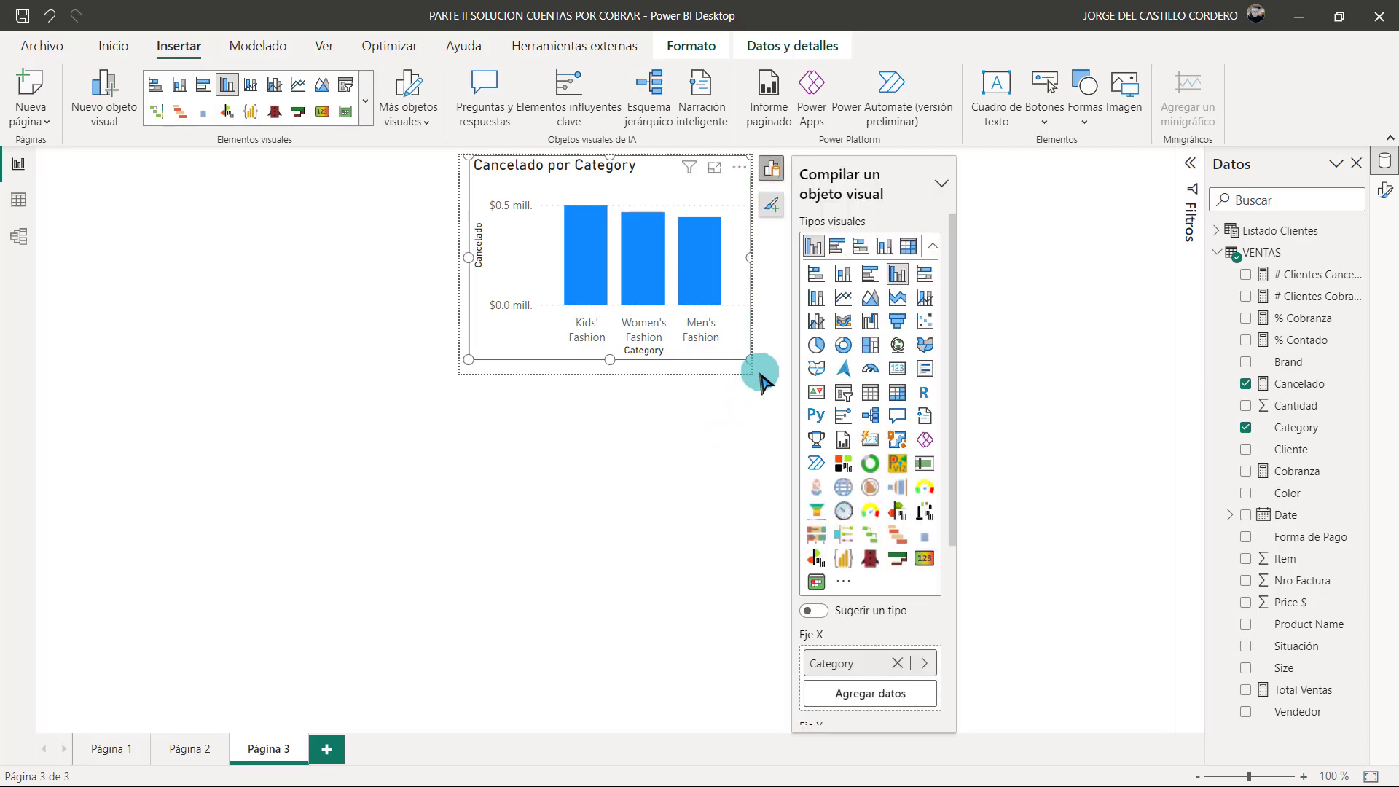
pyautogui.click(685, 437)
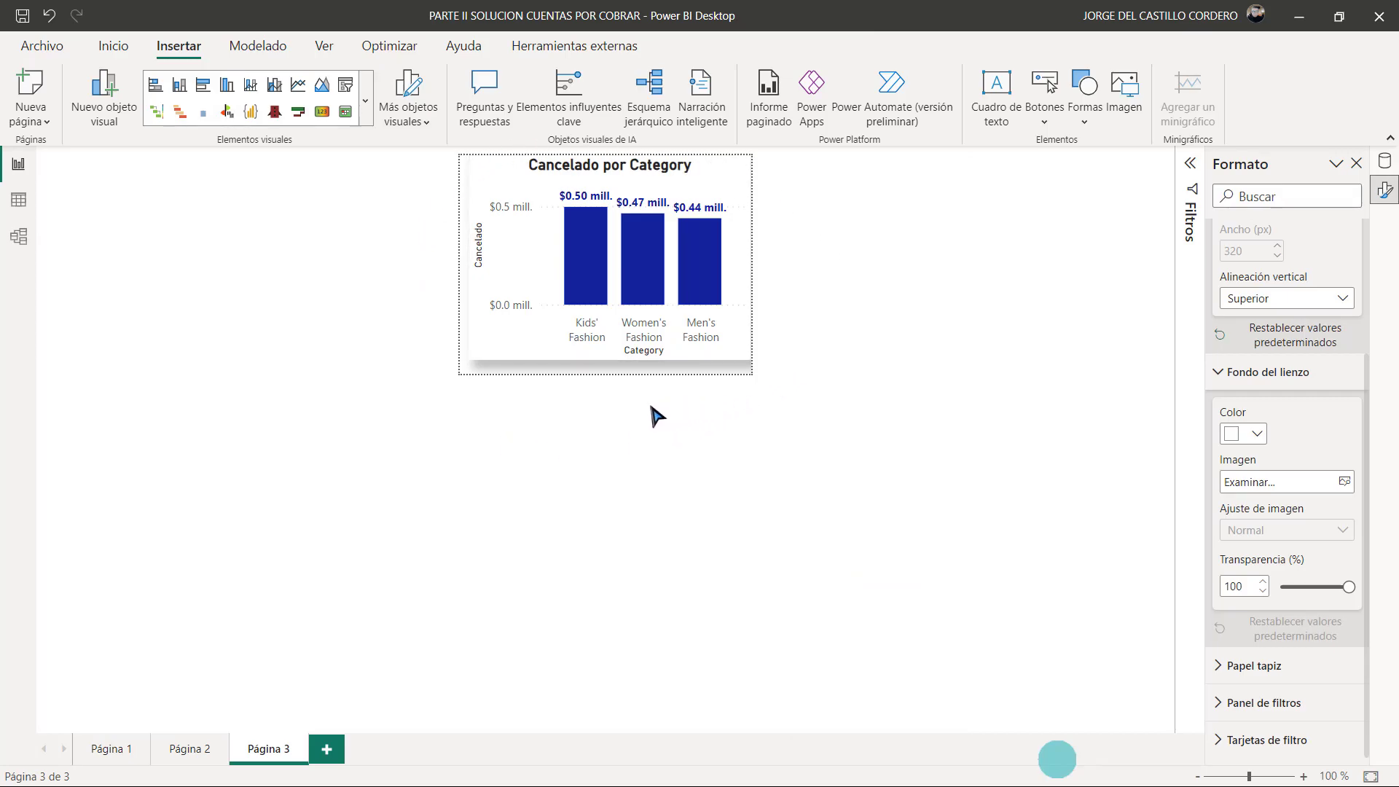
# Set the tooltip of the Cancelado y Cobranza por Vendedor chart on Página 2 to type Página del informe, using Página 3.
pyautogui.click(190, 751)
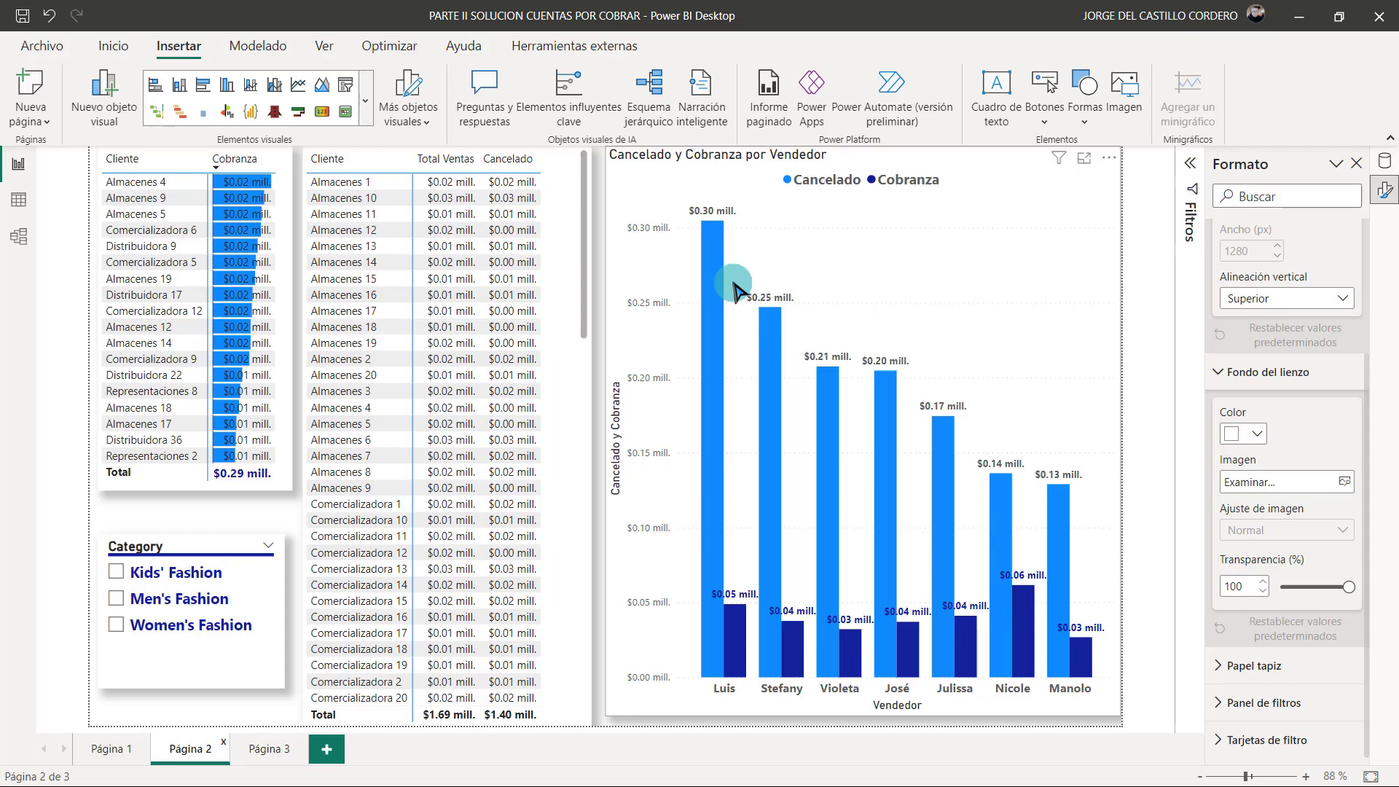
pyautogui.click(1122, 251)
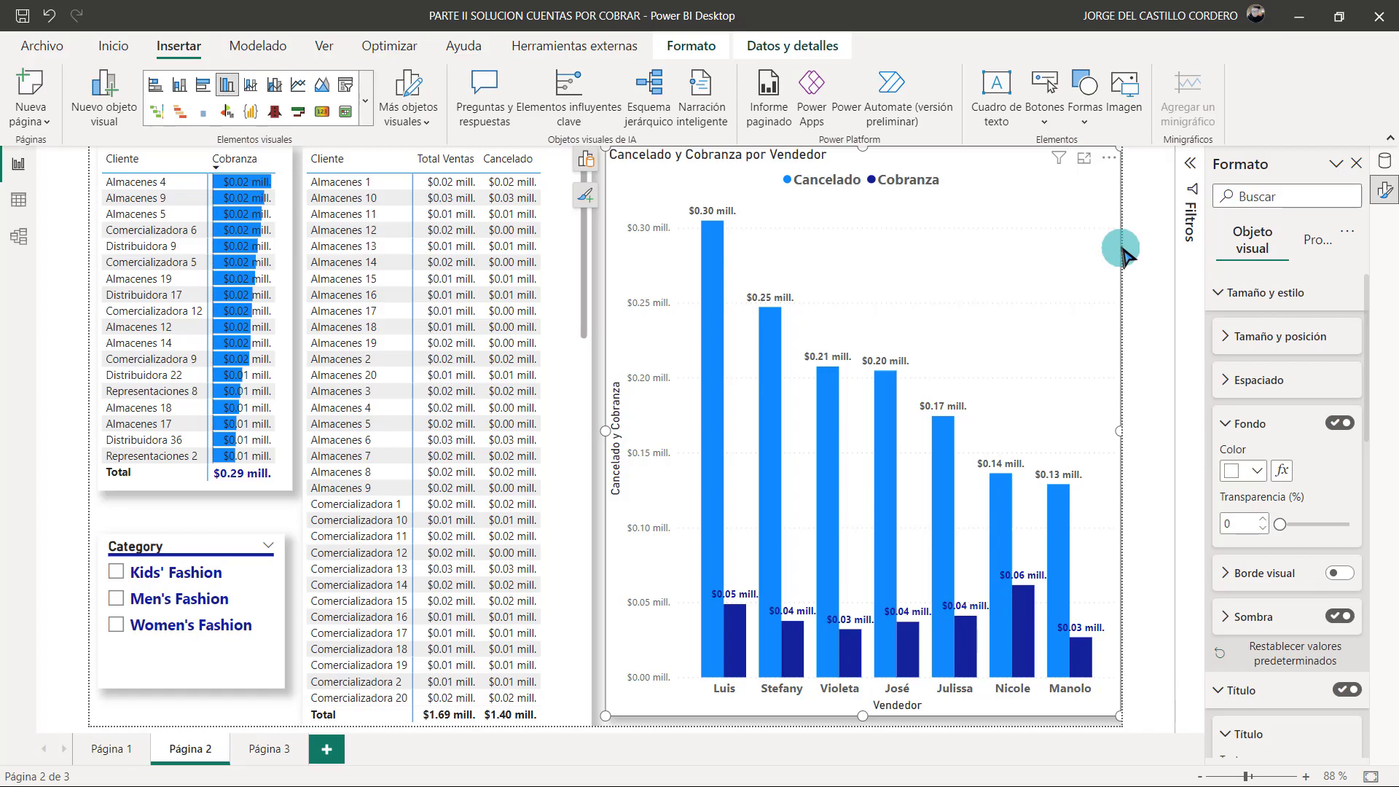
pyautogui.rightClick(1122, 251)
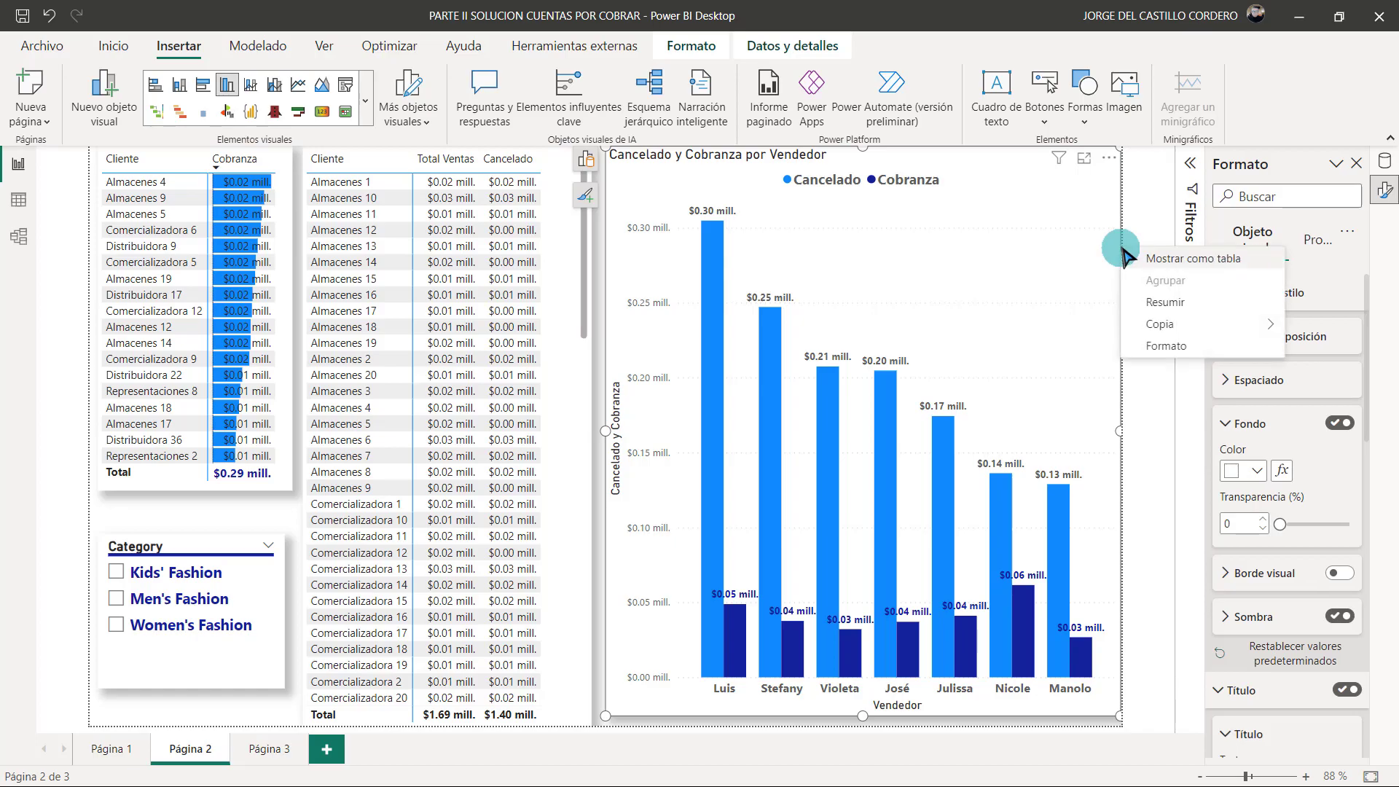
pyautogui.click(1164, 346)
pyautogui.click(1320, 240)
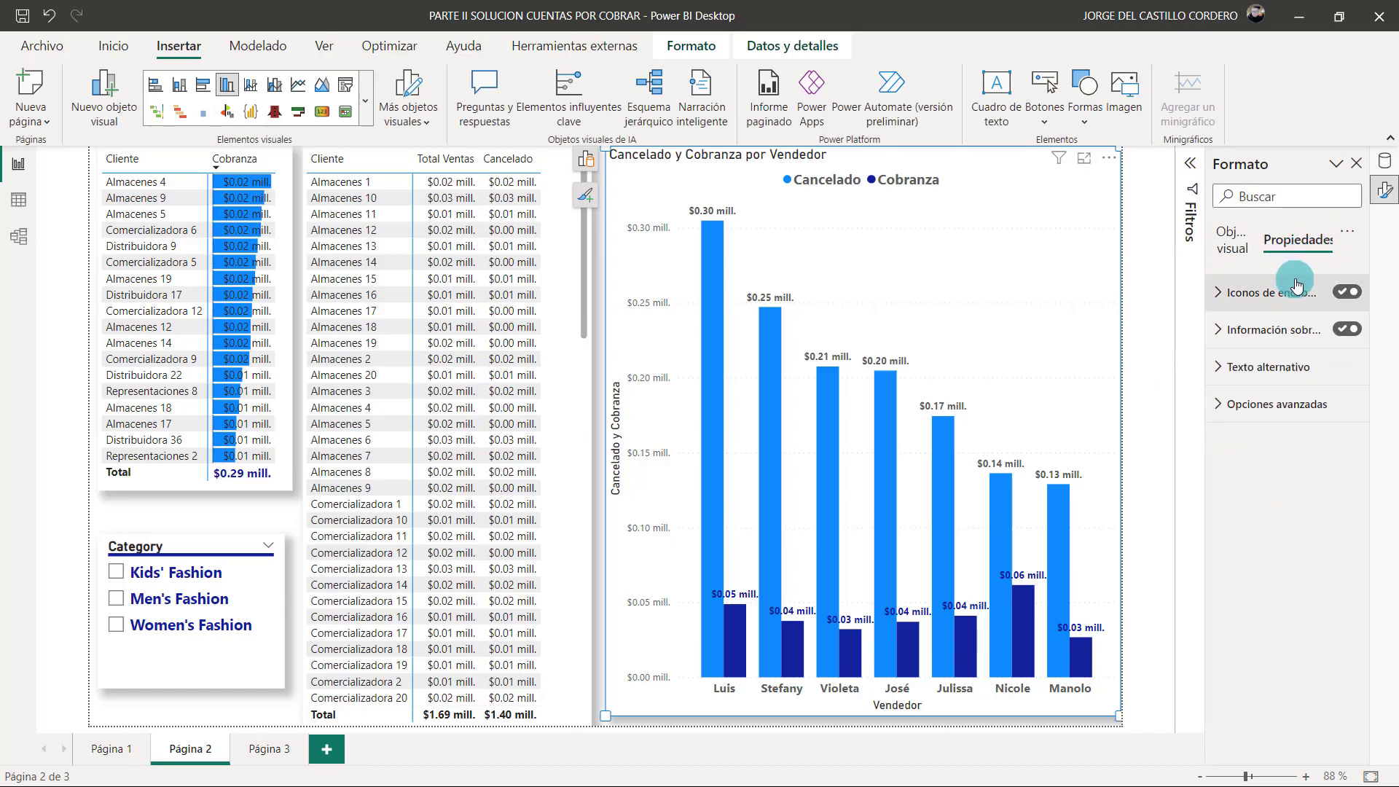
pyautogui.click(1219, 332)
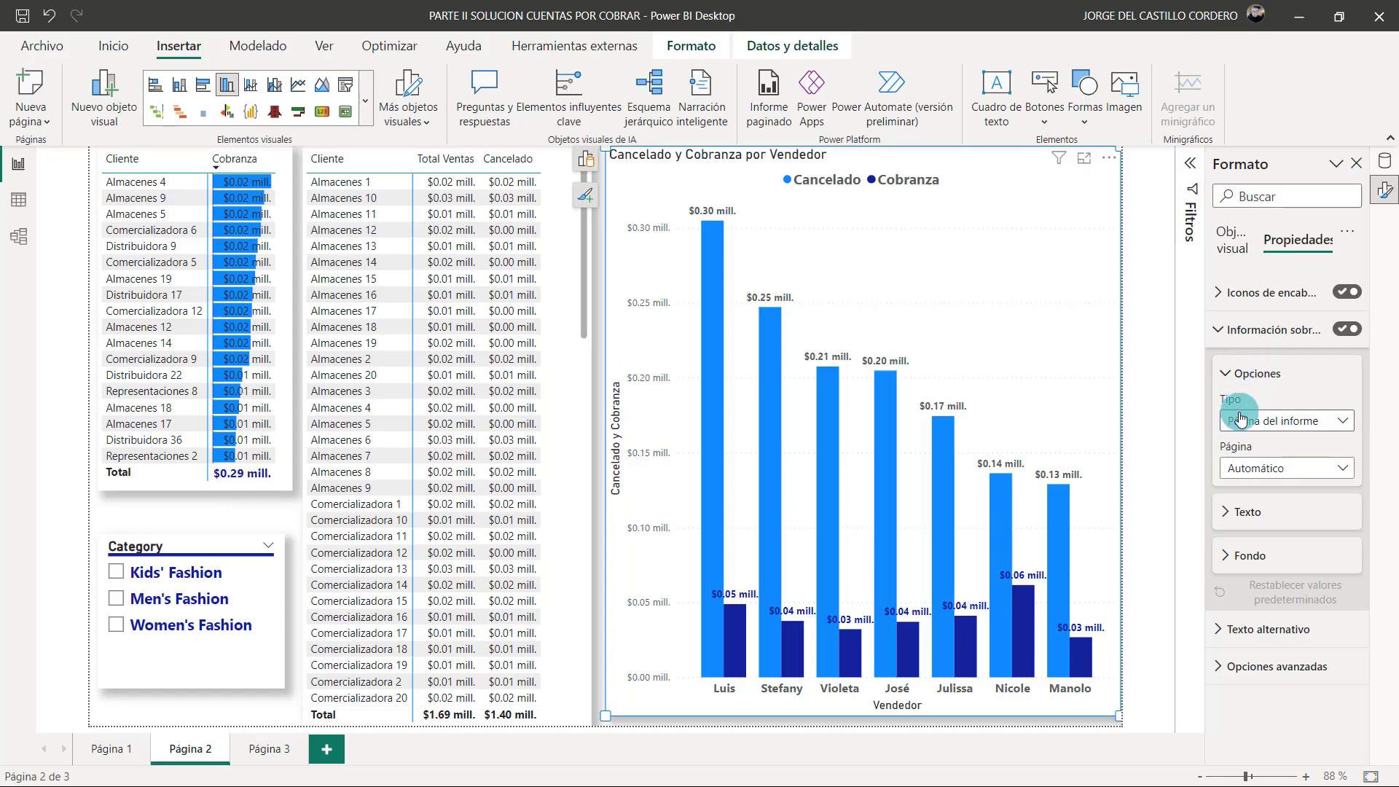
pyautogui.click(1345, 428)
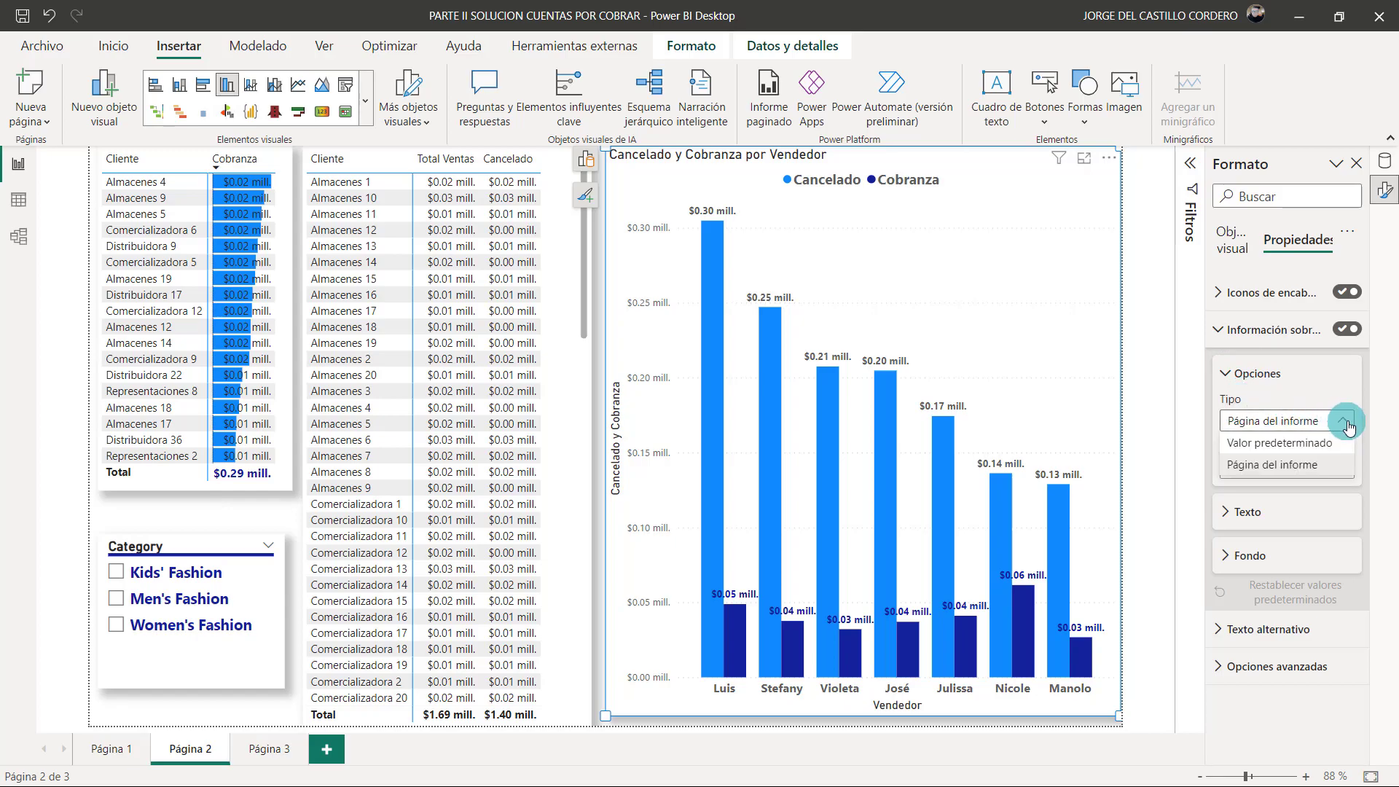
pyautogui.click(1309, 470)
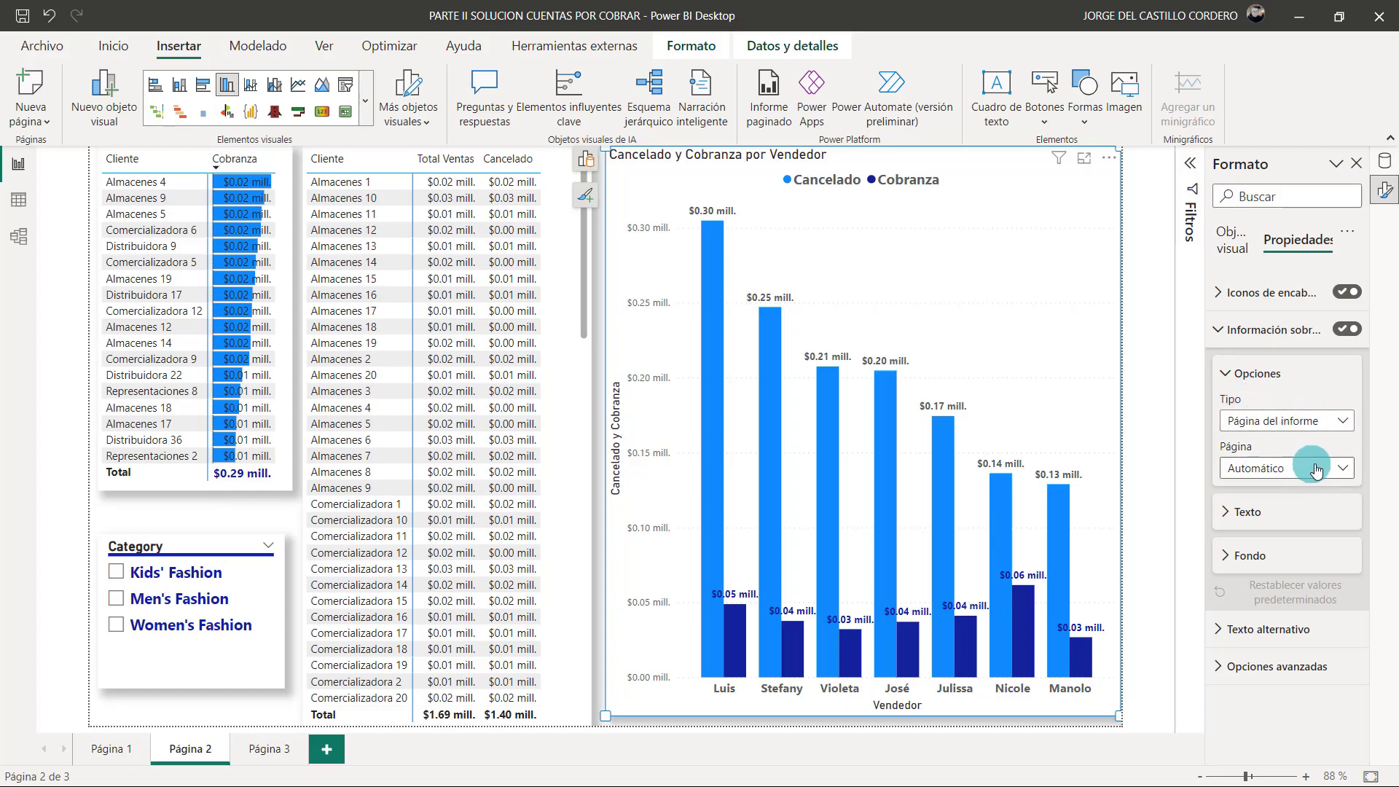
pyautogui.click(1345, 468)
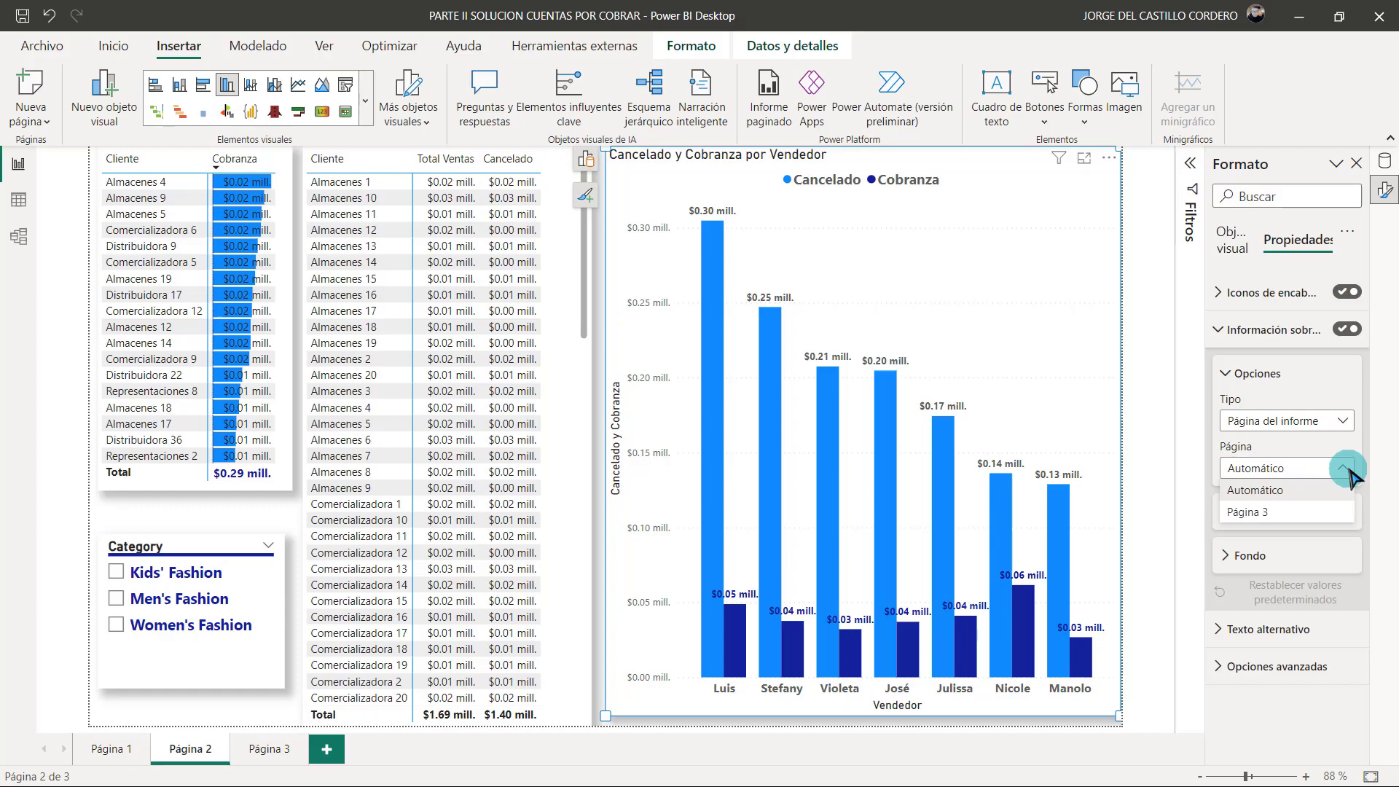
pyautogui.click(1302, 520)
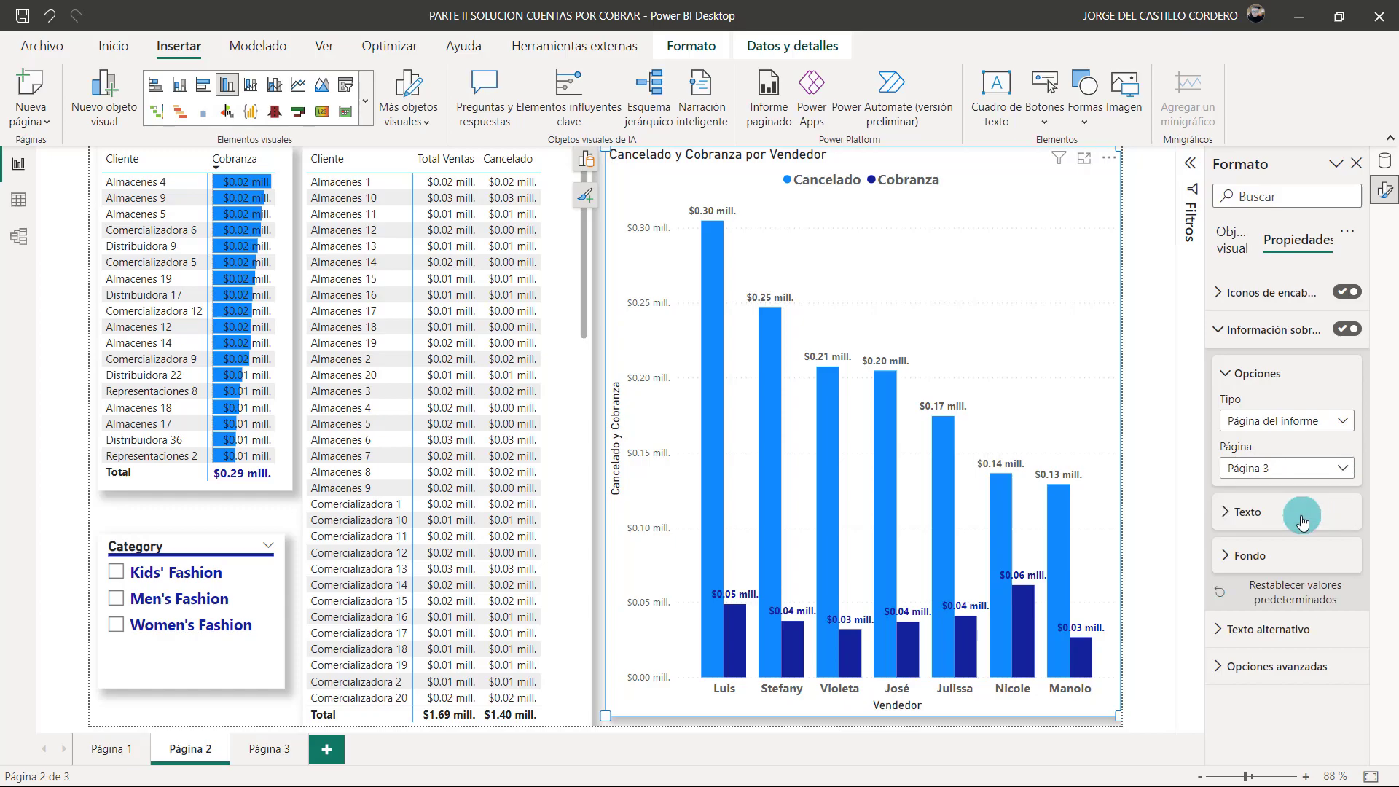
pyautogui.click(1161, 447)
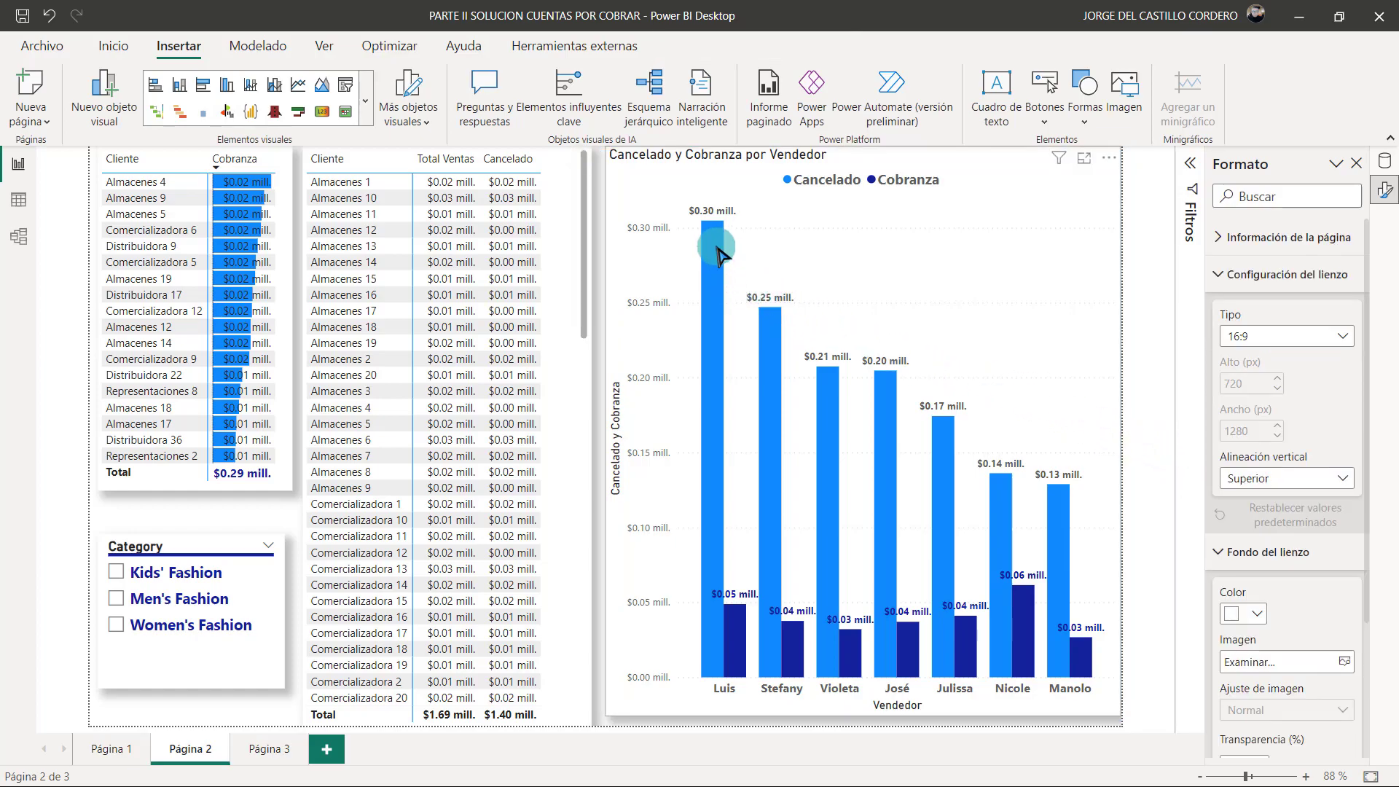
# Check the Cancelado por Category tooltip on several sellers' columns and compare it with the chart on Página 3.
pyautogui.moveTo(720, 254)
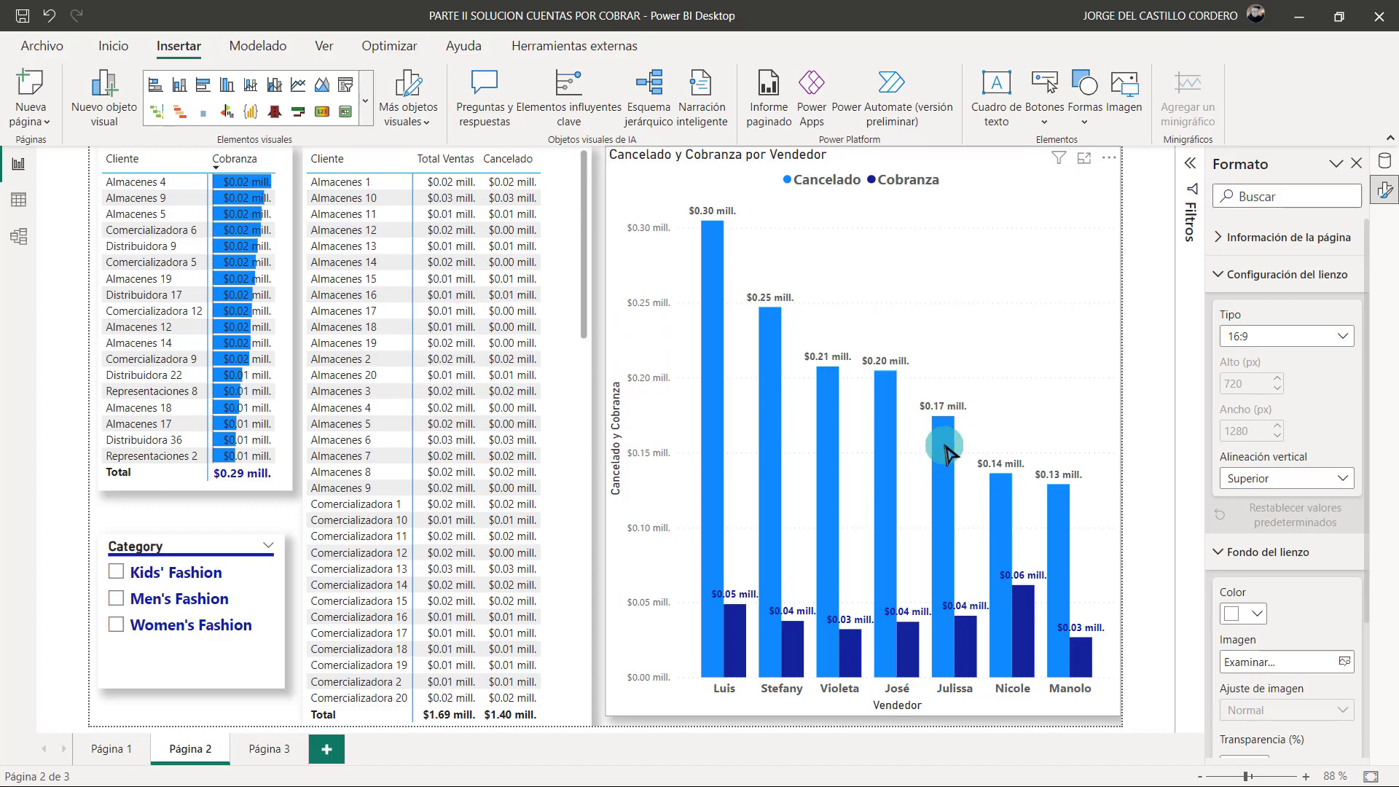
pyautogui.moveTo(947, 437)
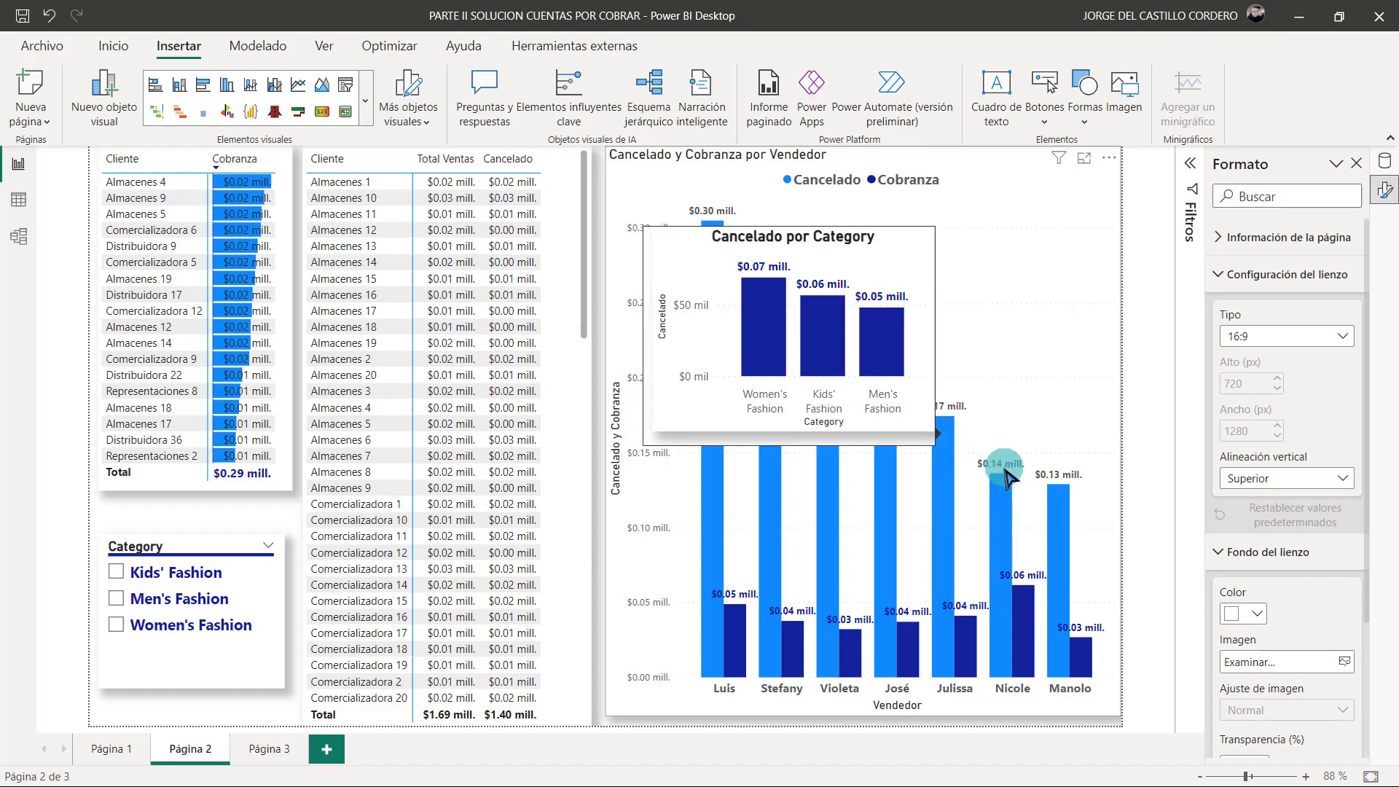
pyautogui.moveTo(1060, 506)
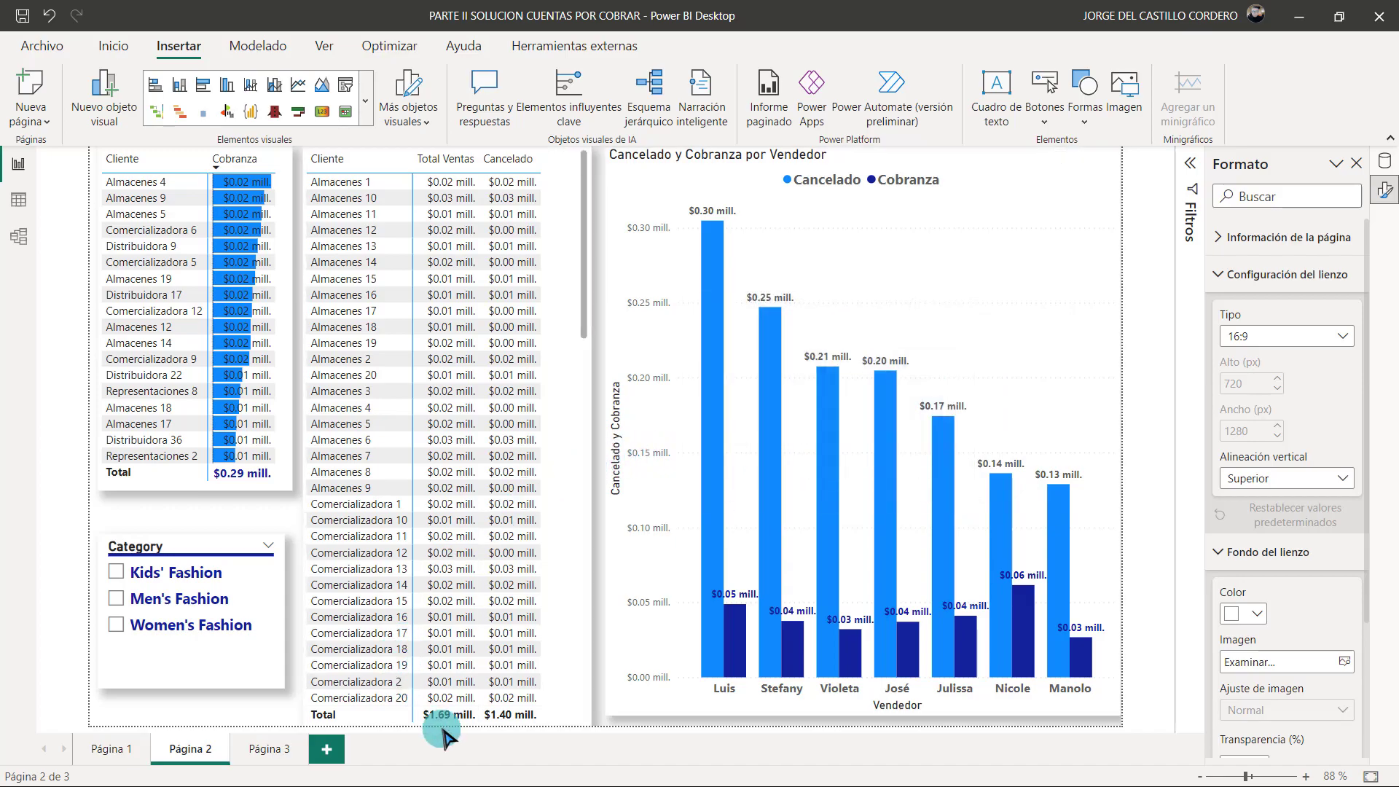
pyautogui.click(270, 750)
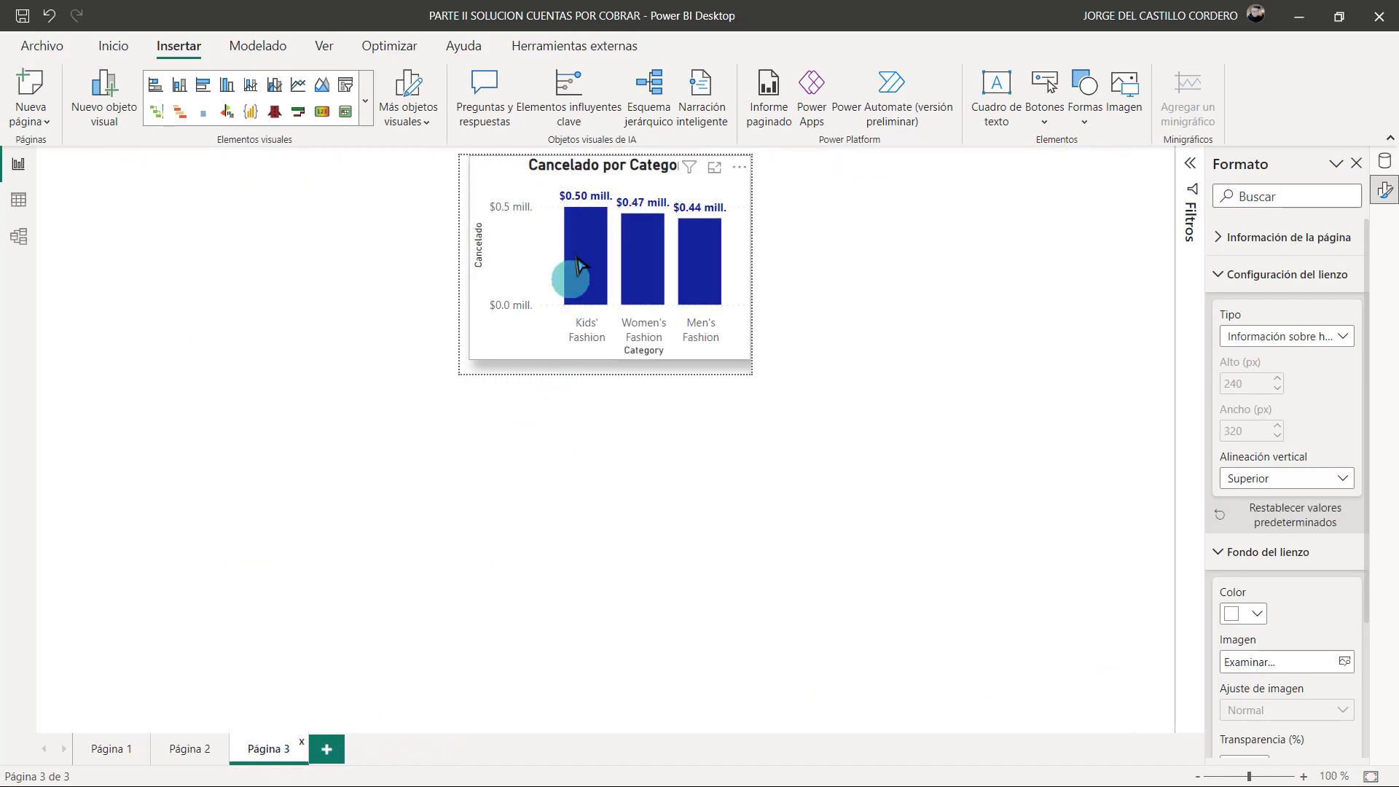
pyautogui.click(198, 750)
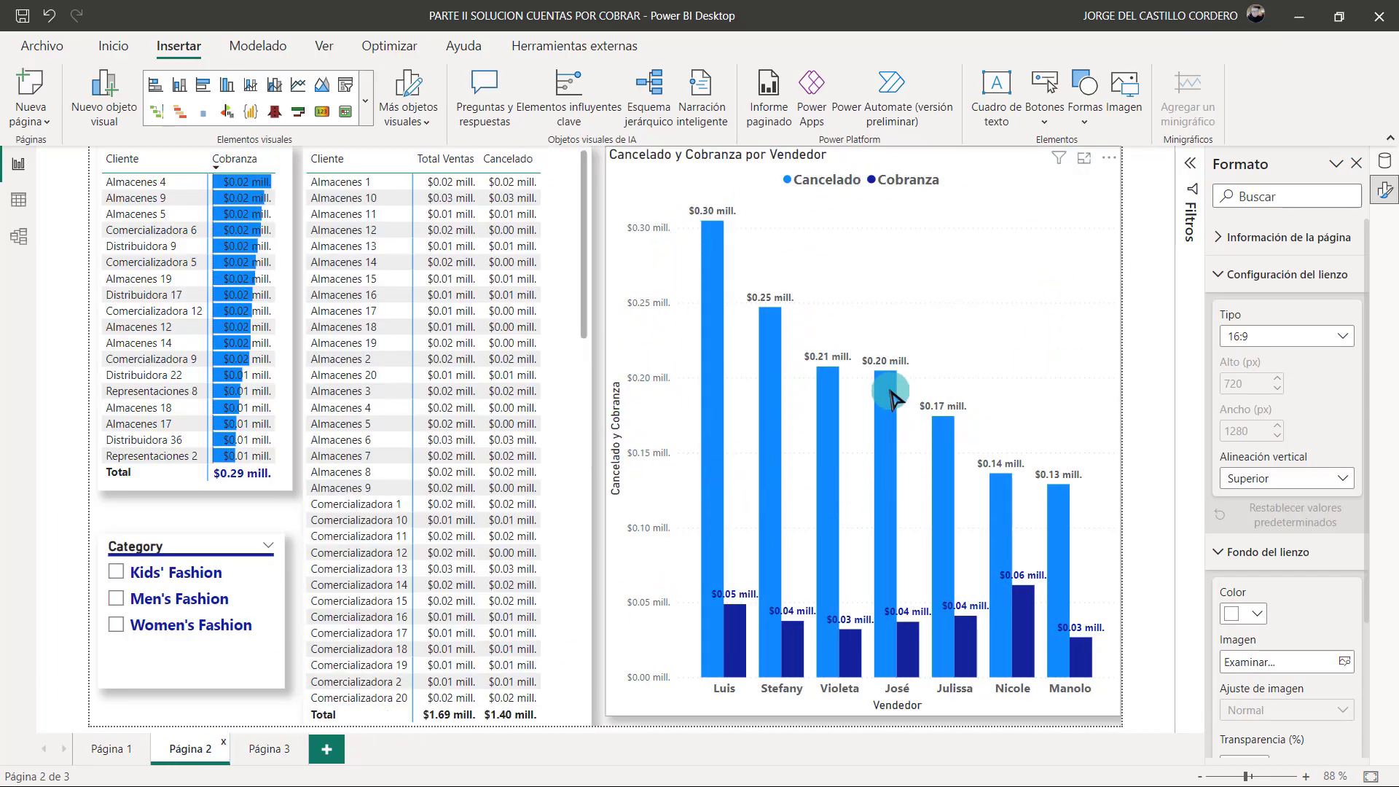
pyautogui.moveTo(887, 440)
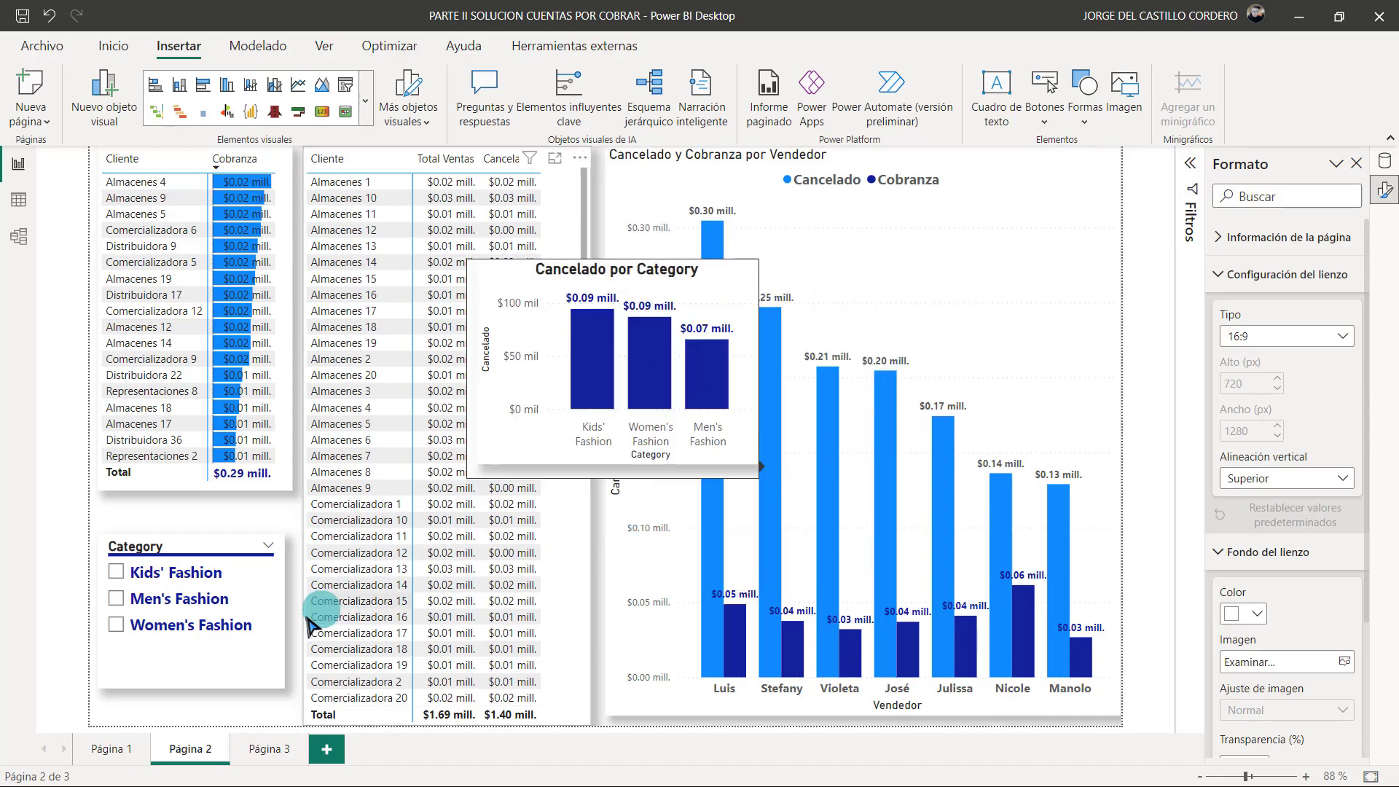
# Review the dashboard on Página 1 and switch to the Excel workbook GESTION TESORERIA-CUENTAS POR COBRAR JUN2023.xlsx.
pyautogui.click(107, 748)
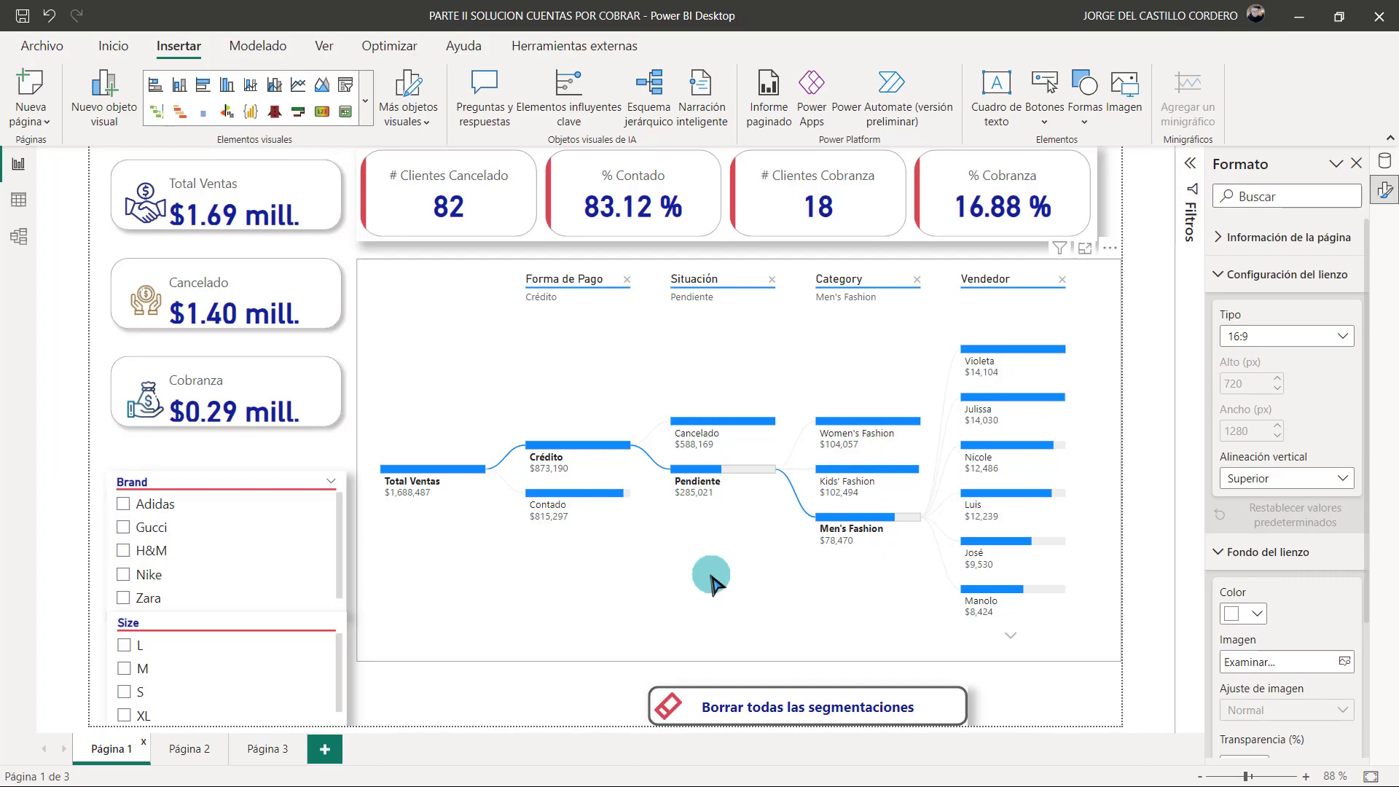
pyautogui.hotkey('alt', 'Tab')
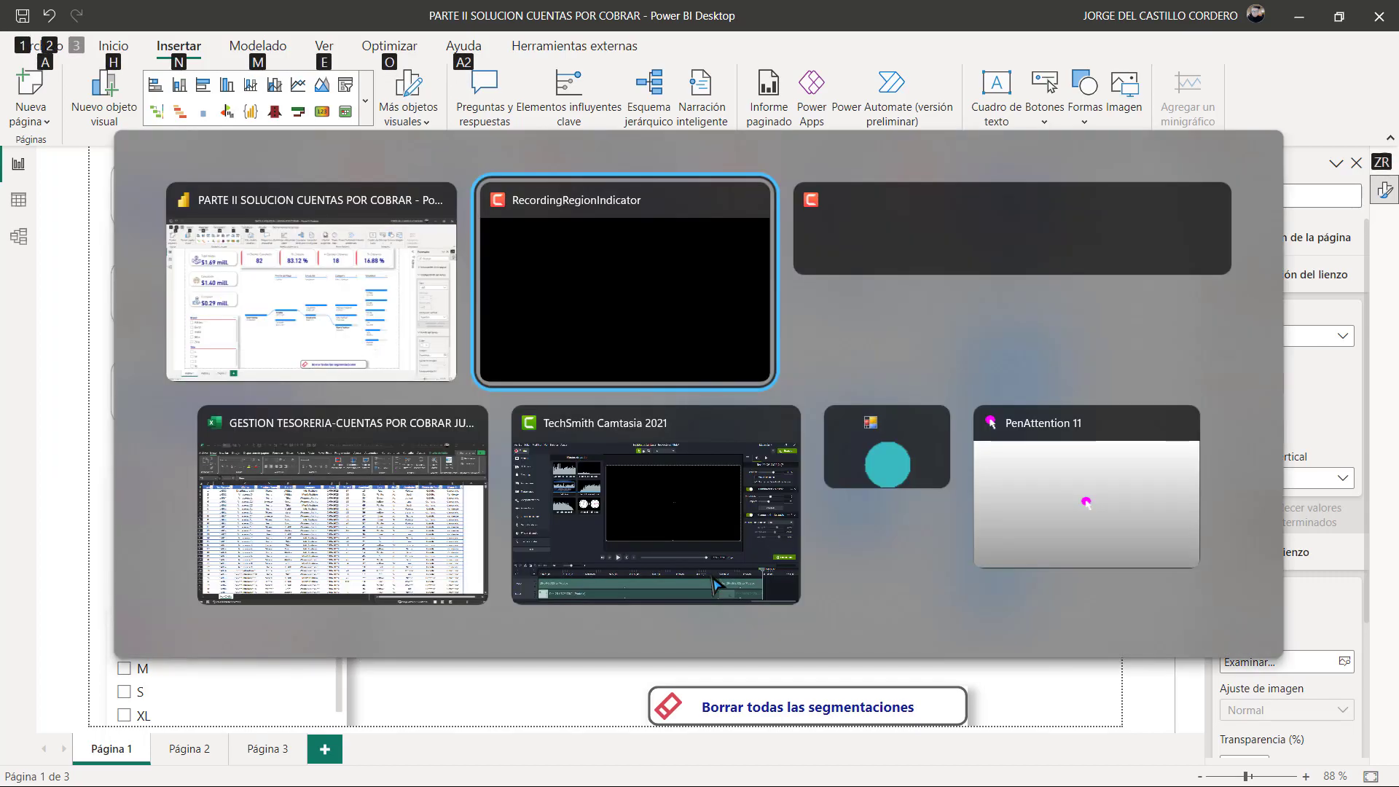
pyautogui.hotkey('alt', 'Tab')
pyautogui.hotkey('alt', 'Tab')
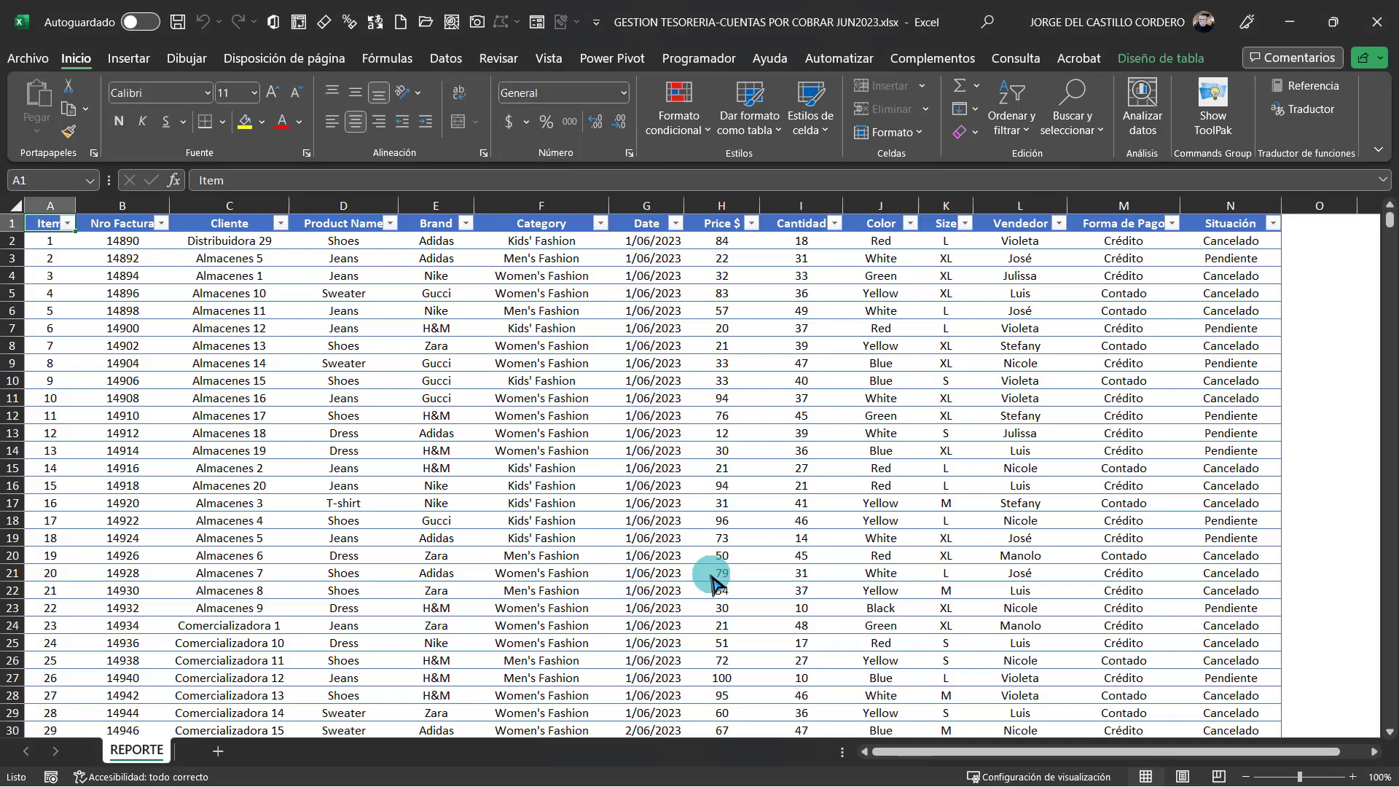
# Examine the Date column of the REPORTE table and the yellow block of new records below it, down to their last rows.
pyautogui.click(618, 238)
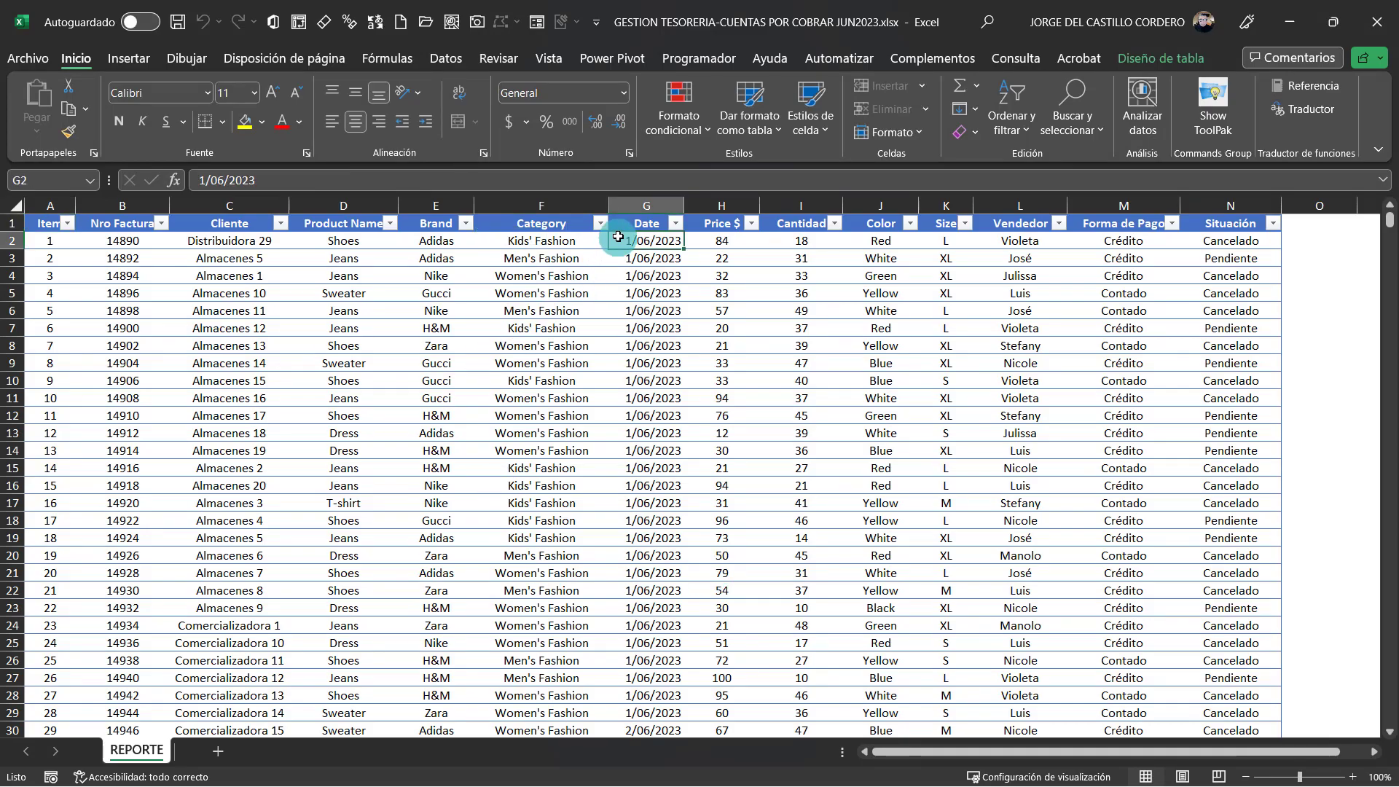
pyautogui.hotkey('ctrl', 'shift', 'Down')
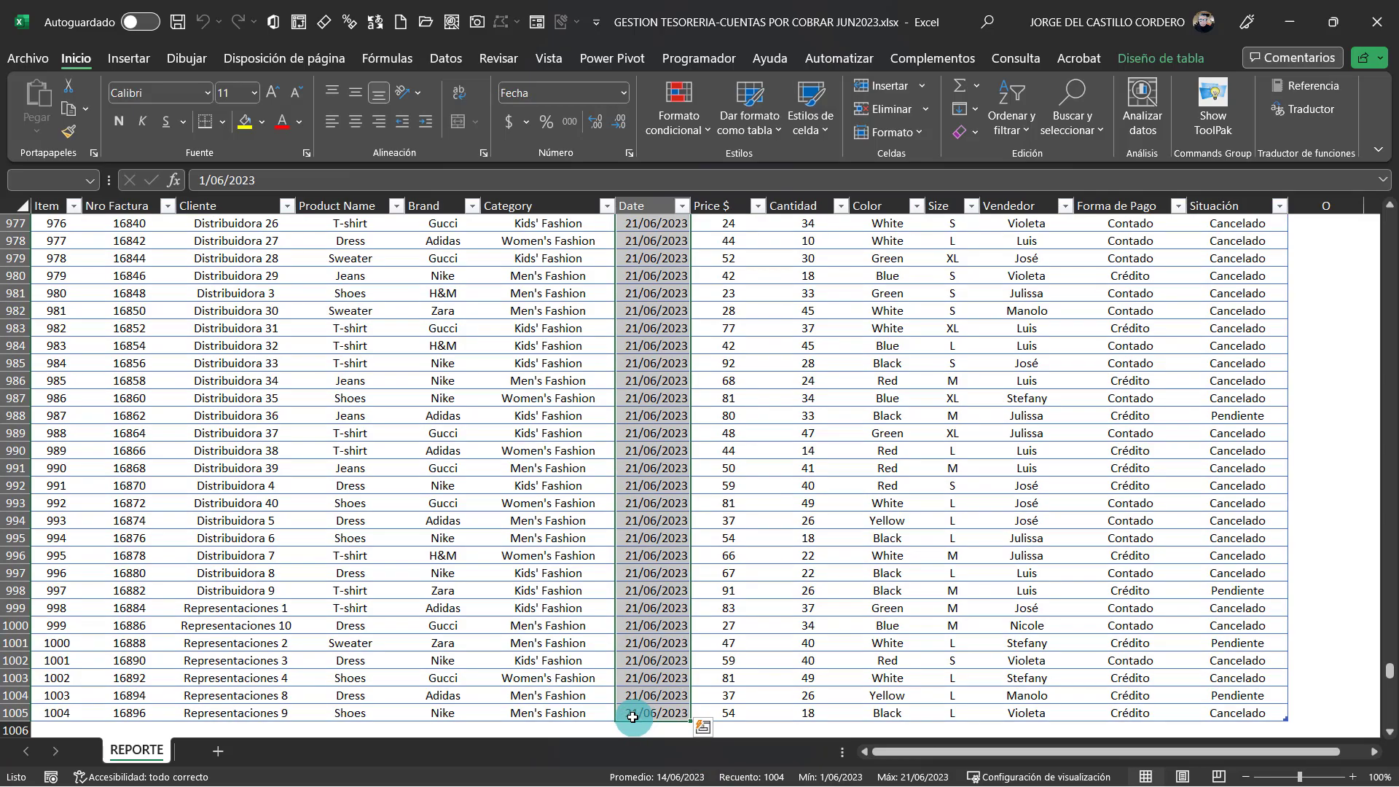
pyautogui.scroll(-6, 632, 717)
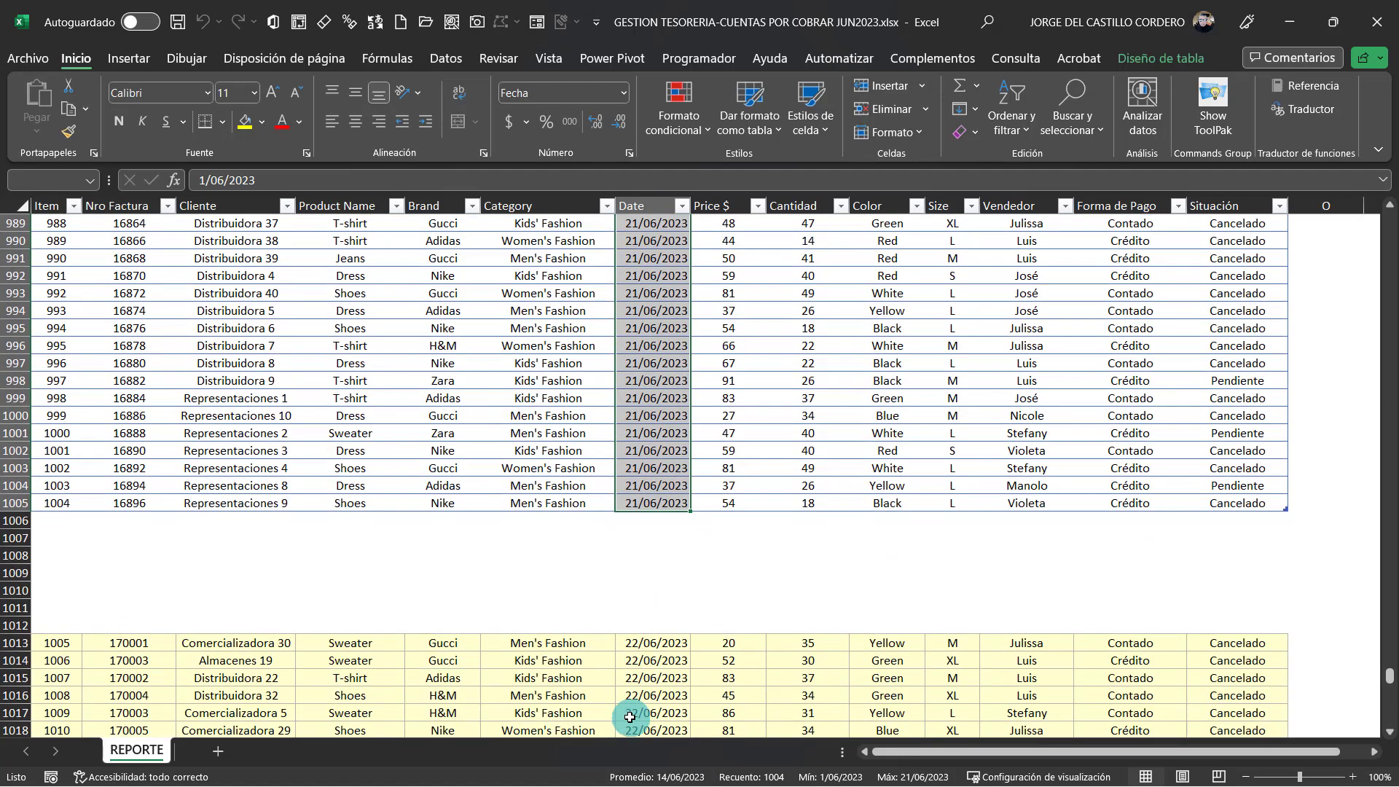
pyautogui.scroll(-4, 630, 717)
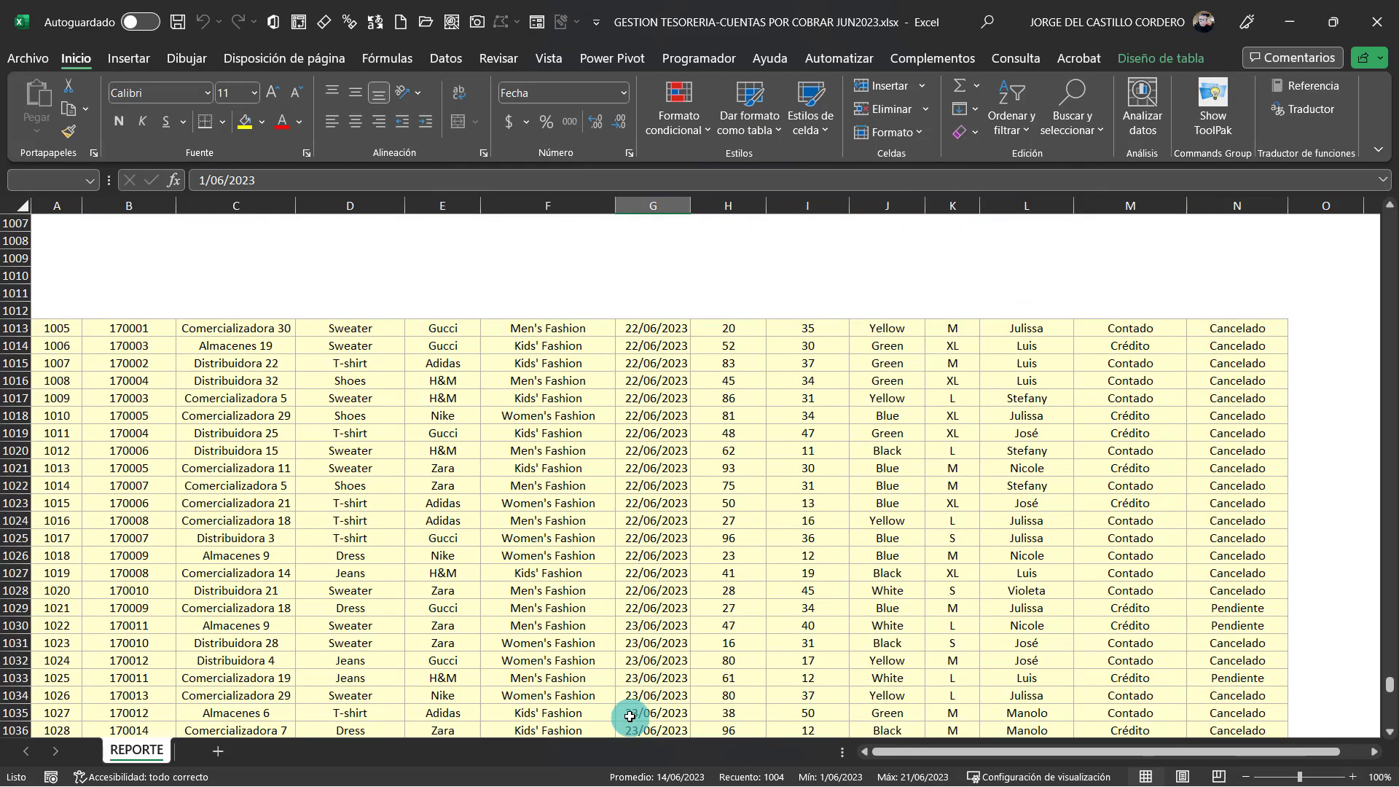
pyautogui.scroll(-12, 633, 687)
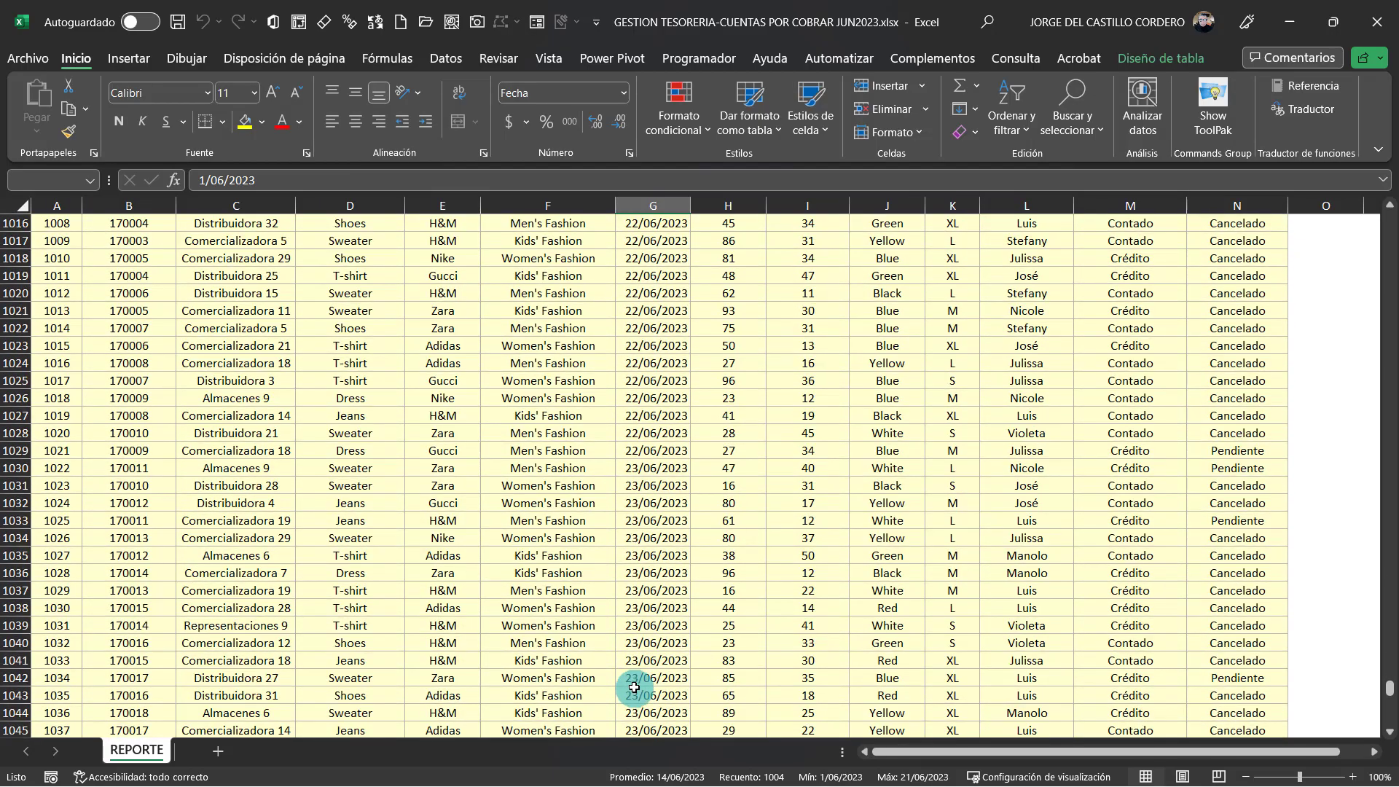
pyautogui.click(644, 668)
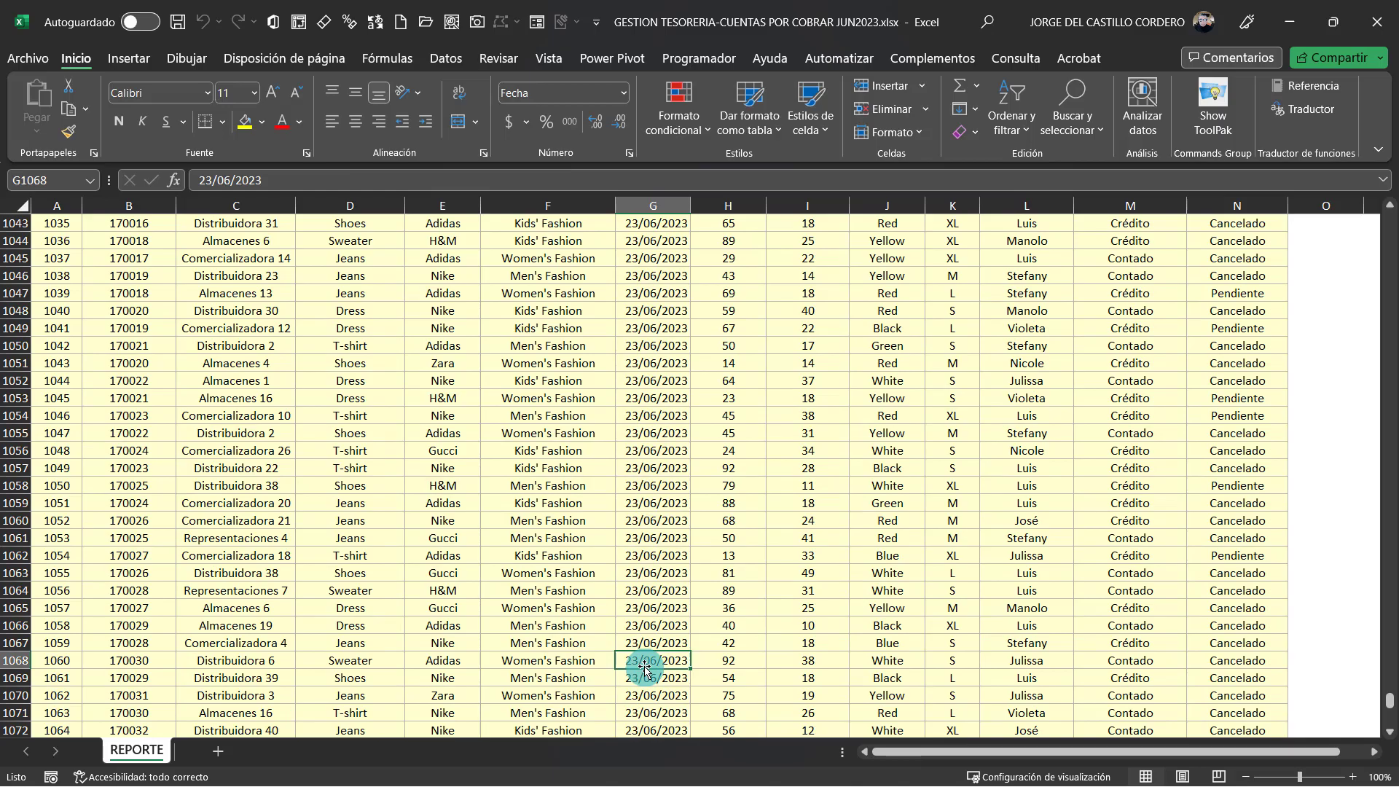
pyautogui.hotkey('ctrl', 'shift', 'Down')
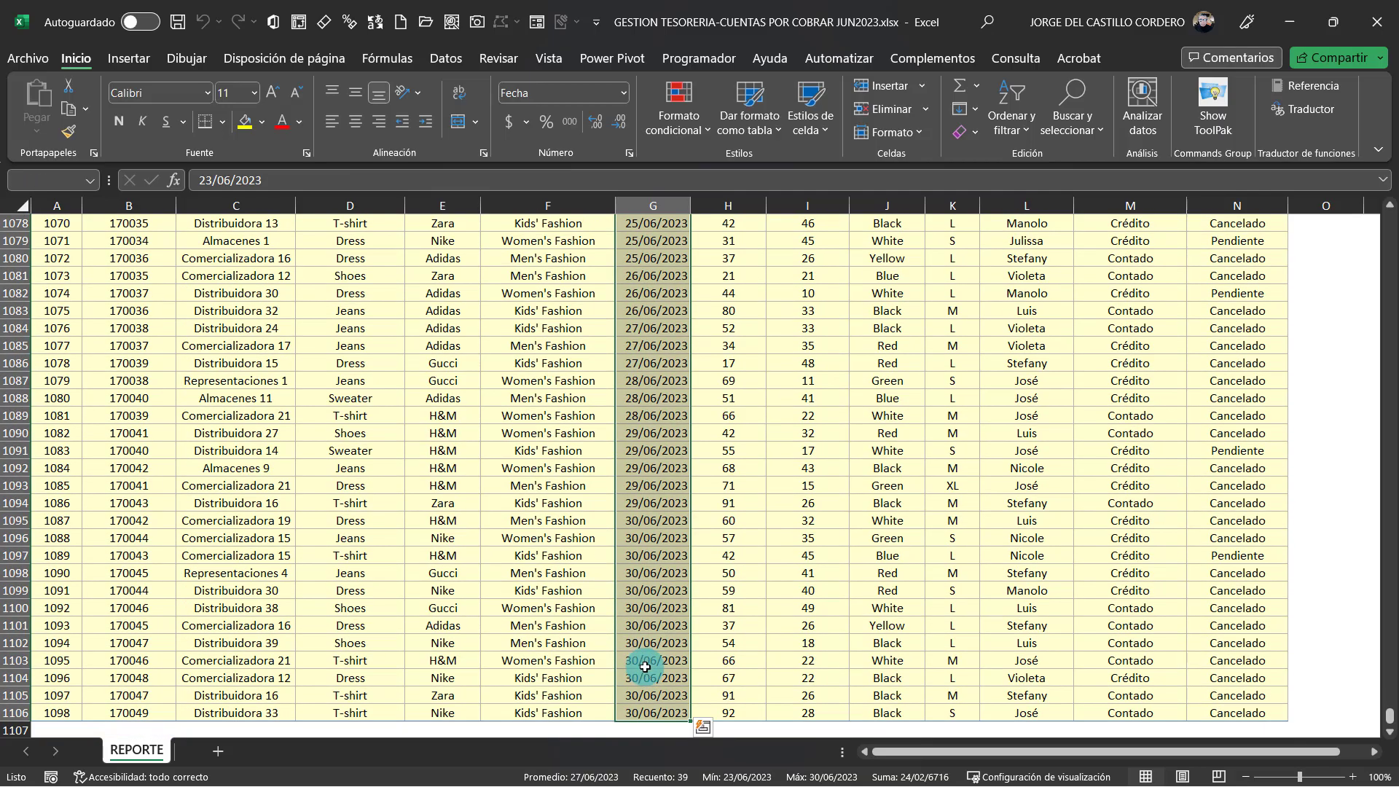
pyautogui.scroll(14, 464, 702)
pyautogui.scroll(11, 464, 701)
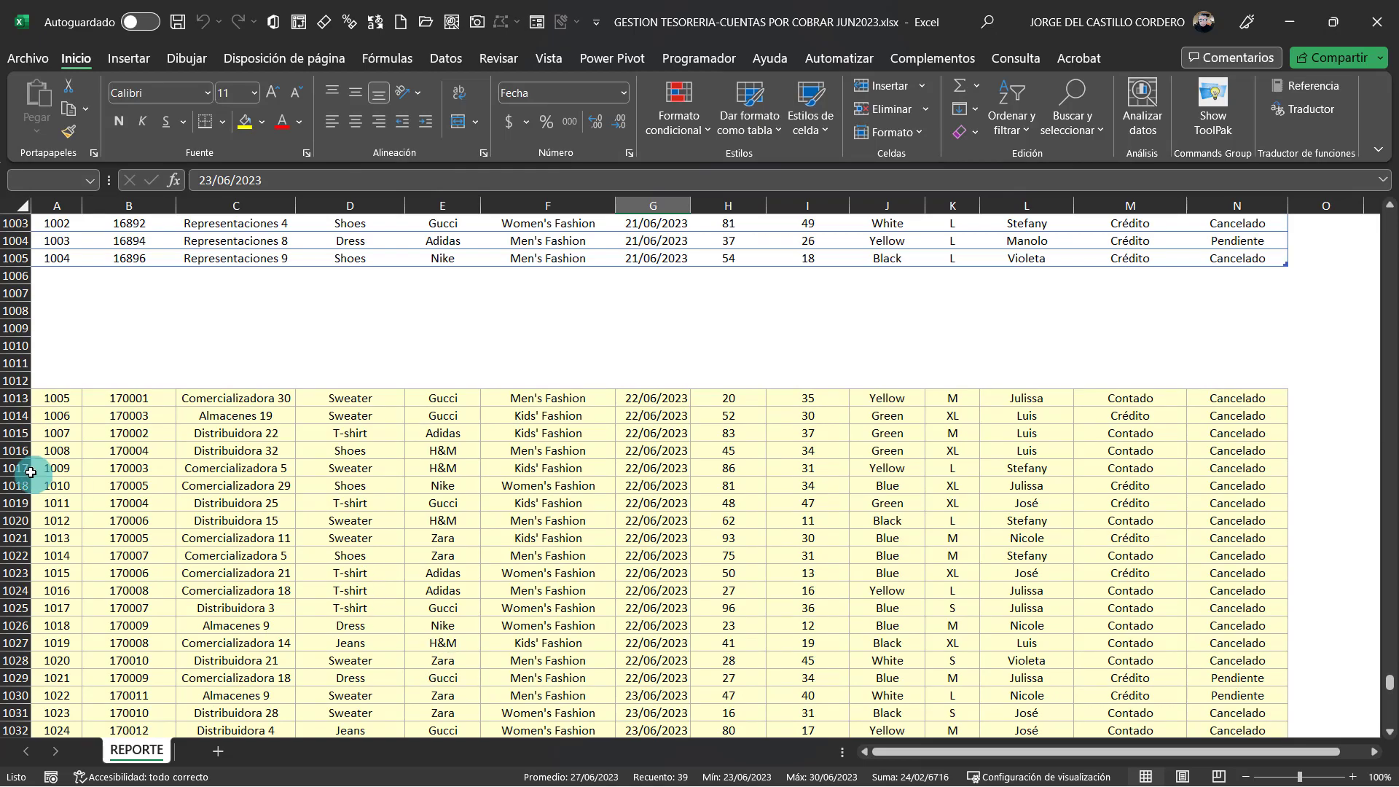
# Copy the whole yellow block of records starting at A1013 and paste it at A1006, directly beneath the table's last row.
pyautogui.moveTo(41, 399); pyautogui.dragTo(1223, 397)
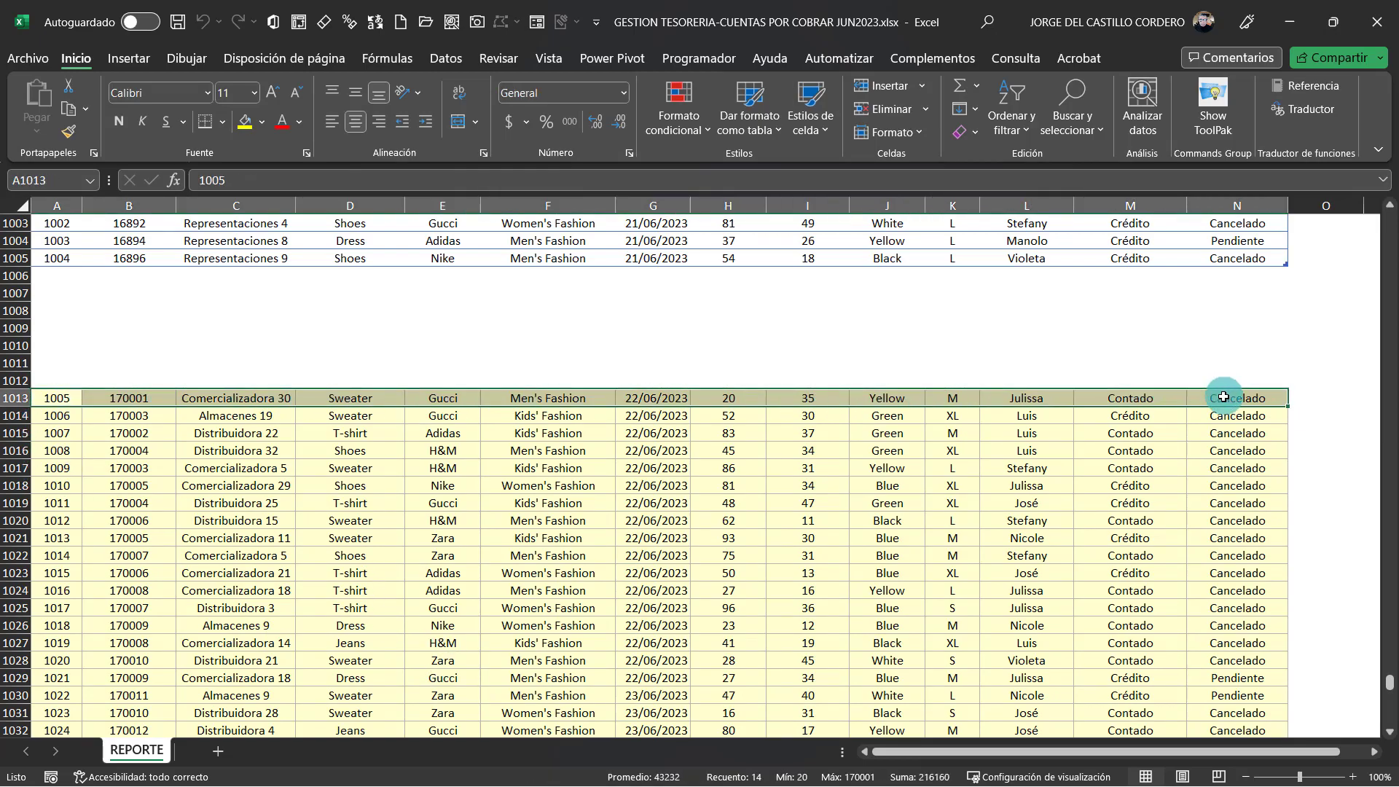
pyautogui.hotkey('ctrl', 'shift', 'Down')
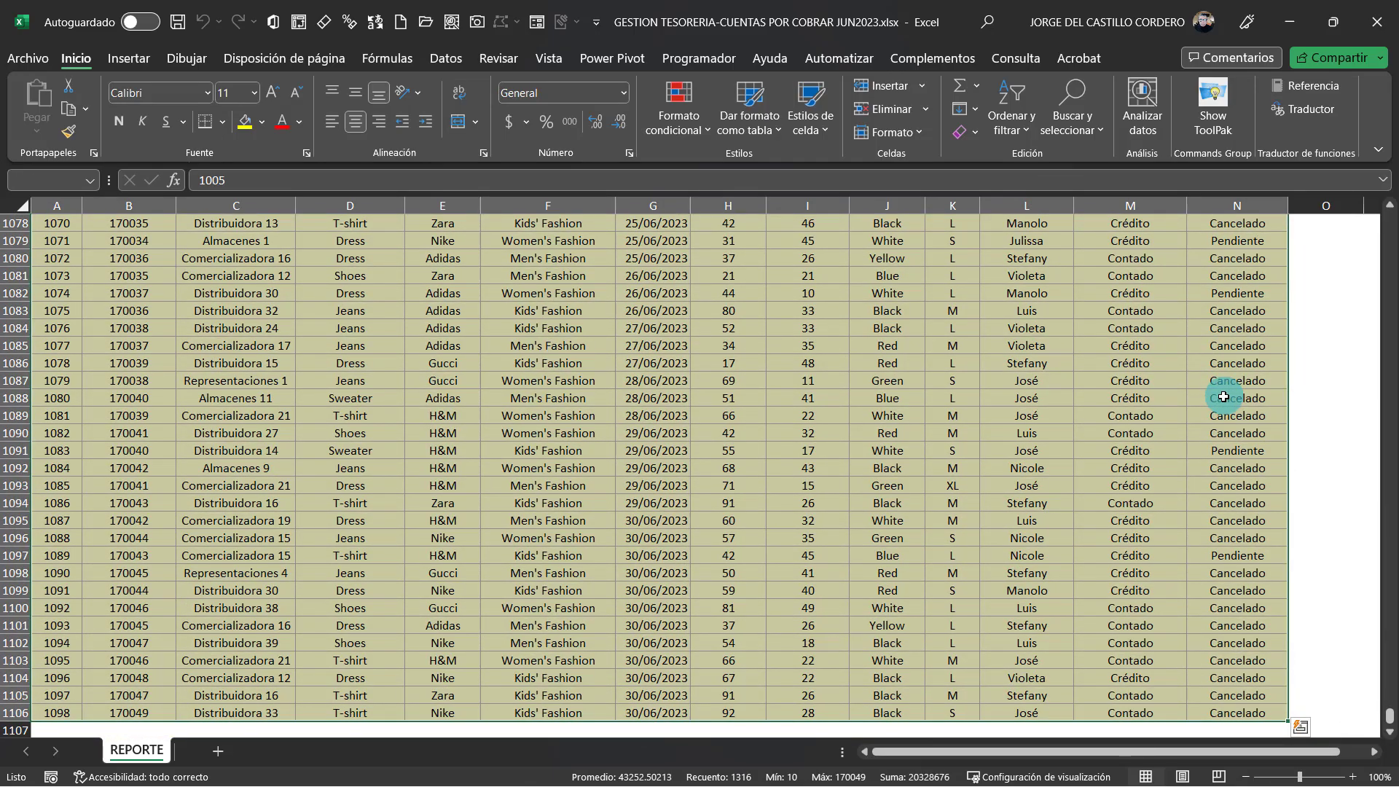
pyautogui.hotkey('ctrl', 'c')
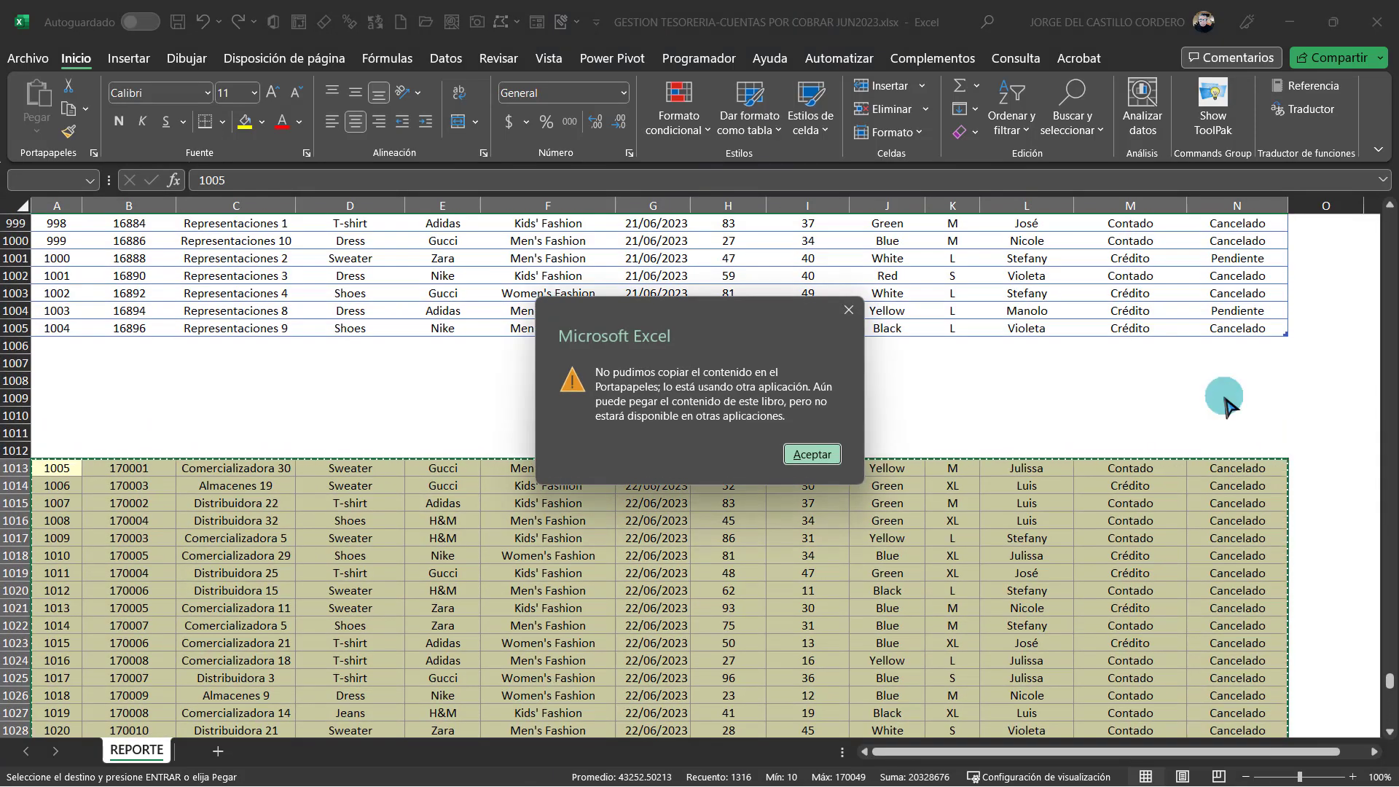
pyautogui.click(810, 451)
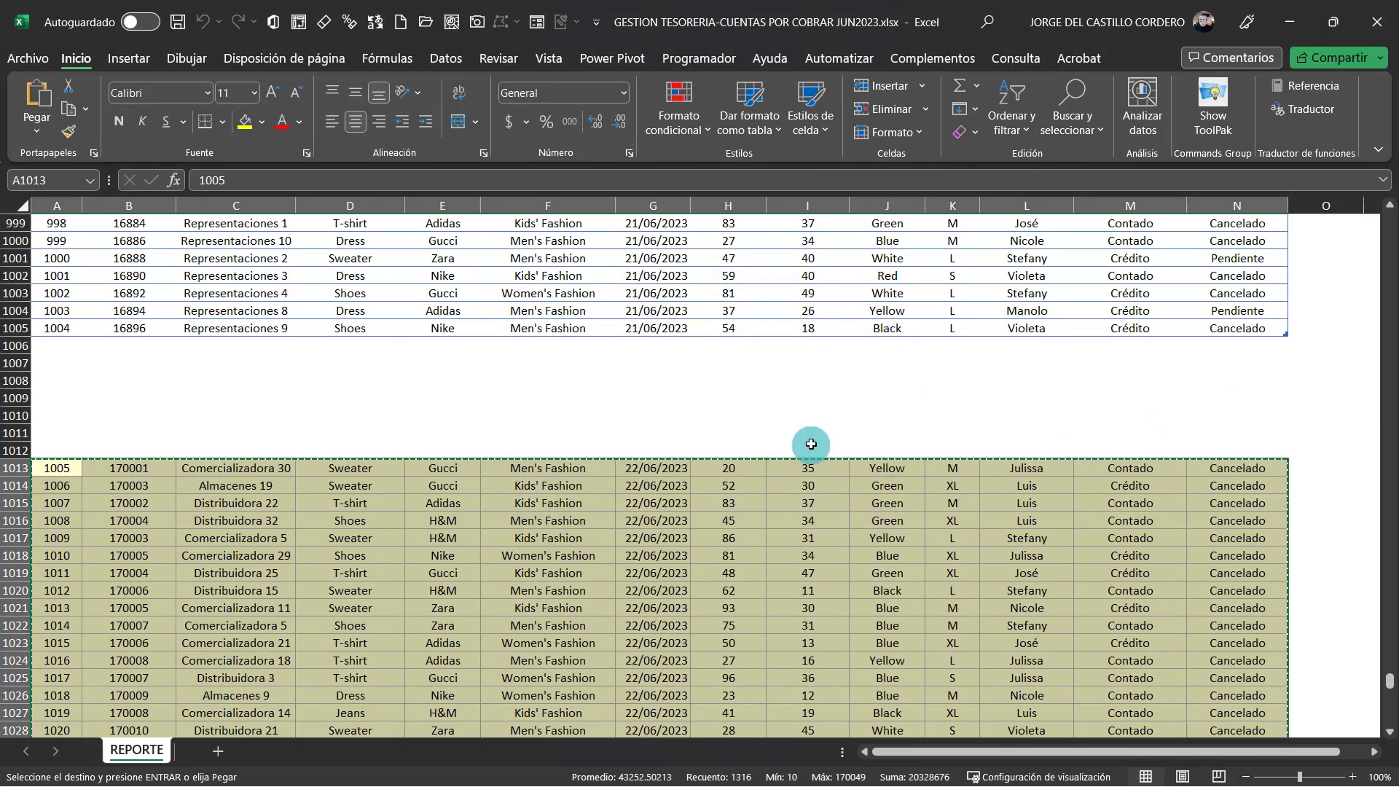
pyautogui.click(71, 347)
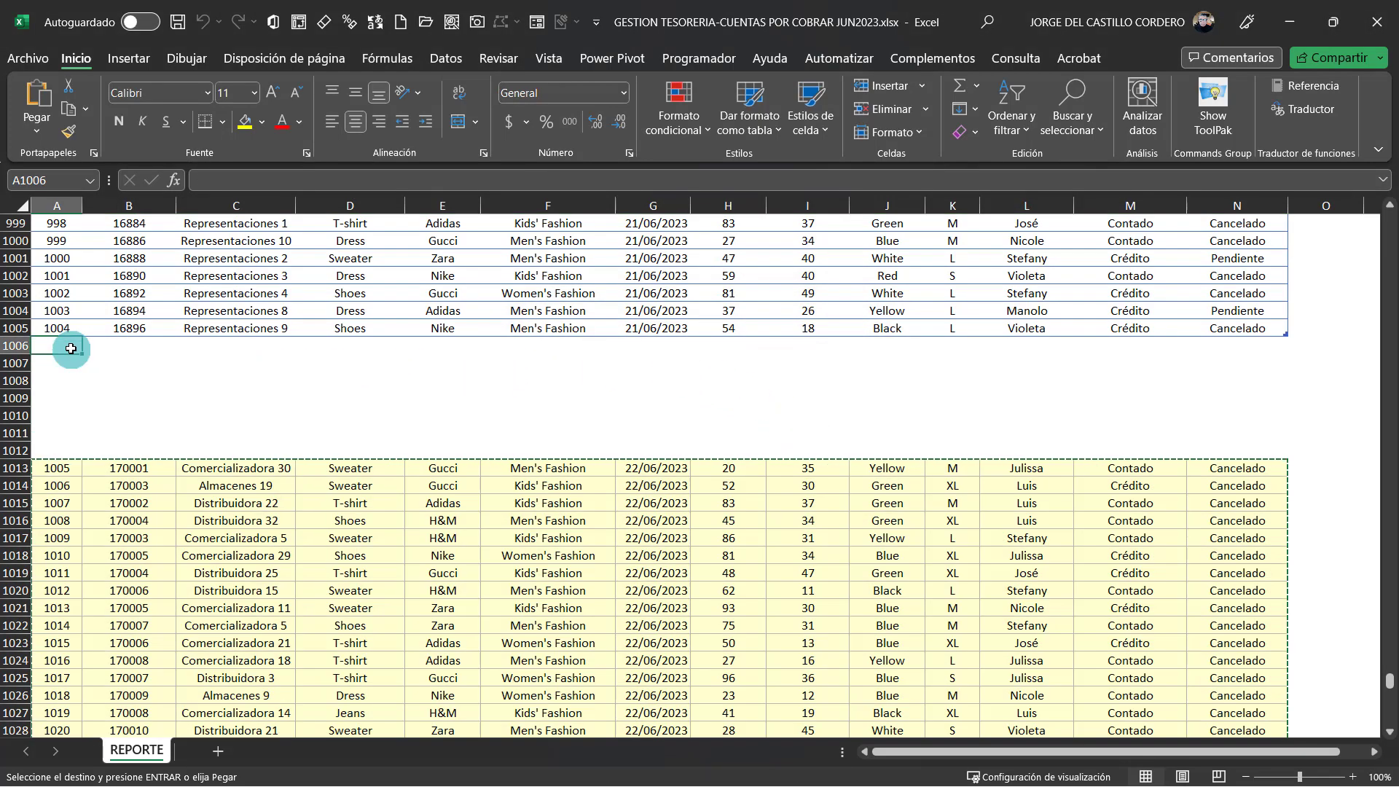
pyautogui.press('Return')
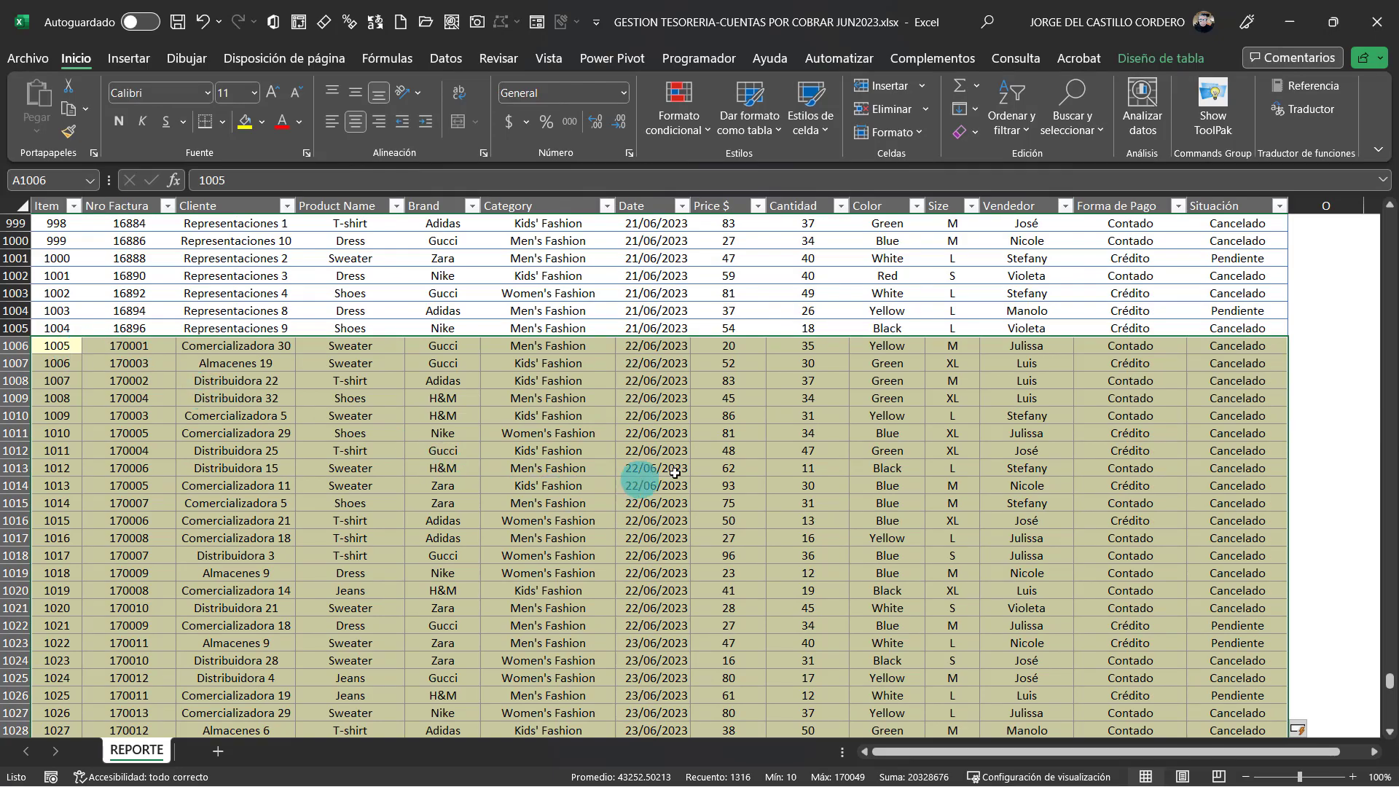
pyautogui.scroll(-2, 685, 466)
pyautogui.scroll(2, 687, 467)
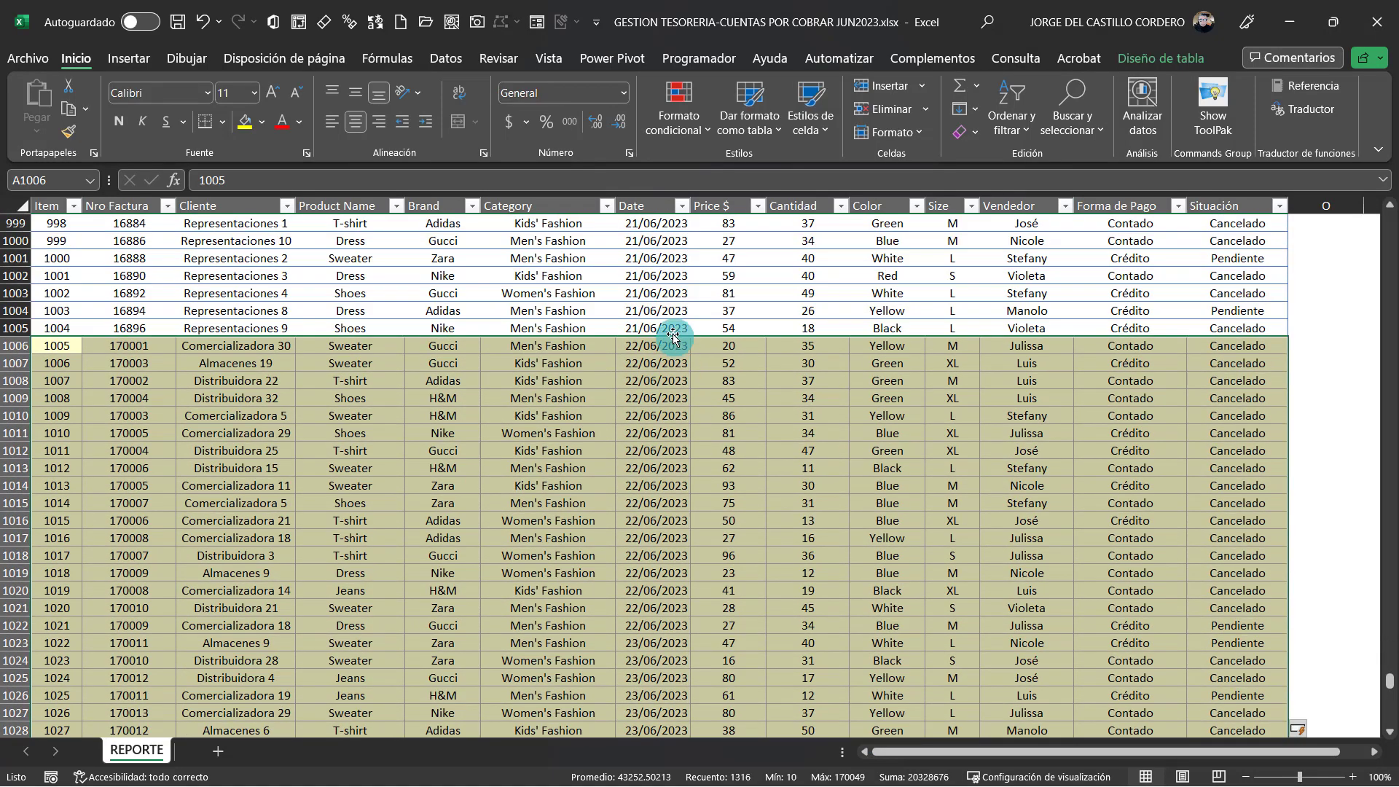
# Check the appended records from row 1005 to the end of the table and save the workbook.
pyautogui.click(644, 328)
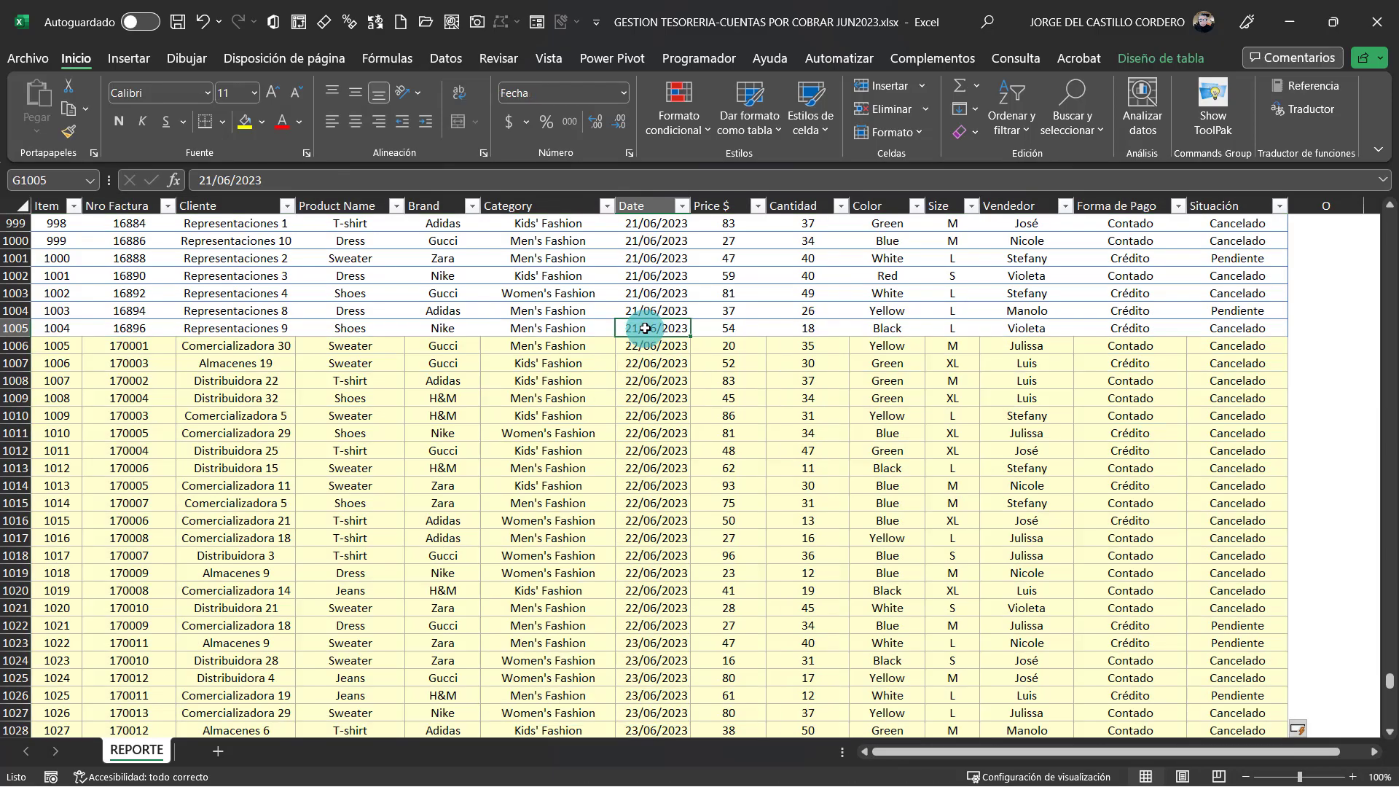
pyautogui.scroll(-20, 641, 343)
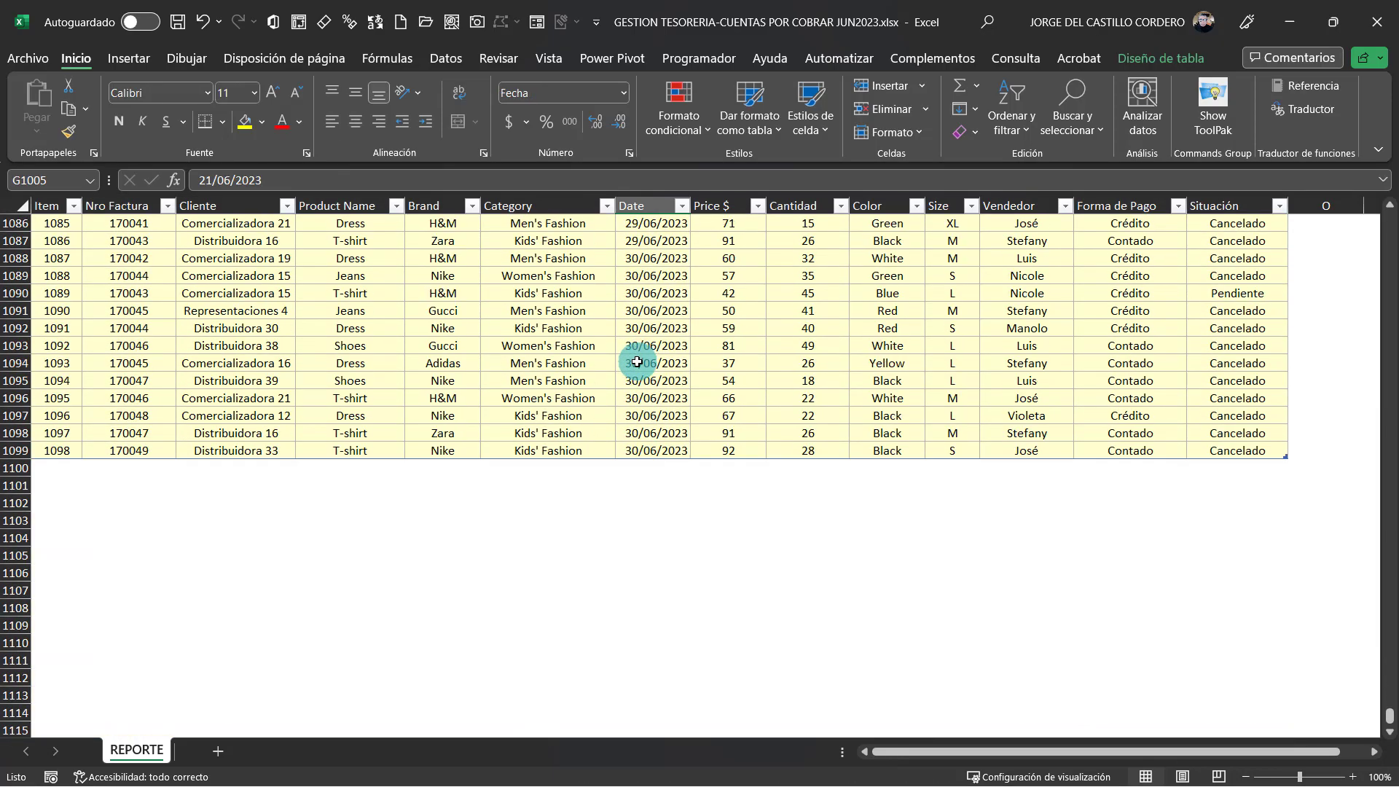
pyautogui.scroll(20, 619, 445)
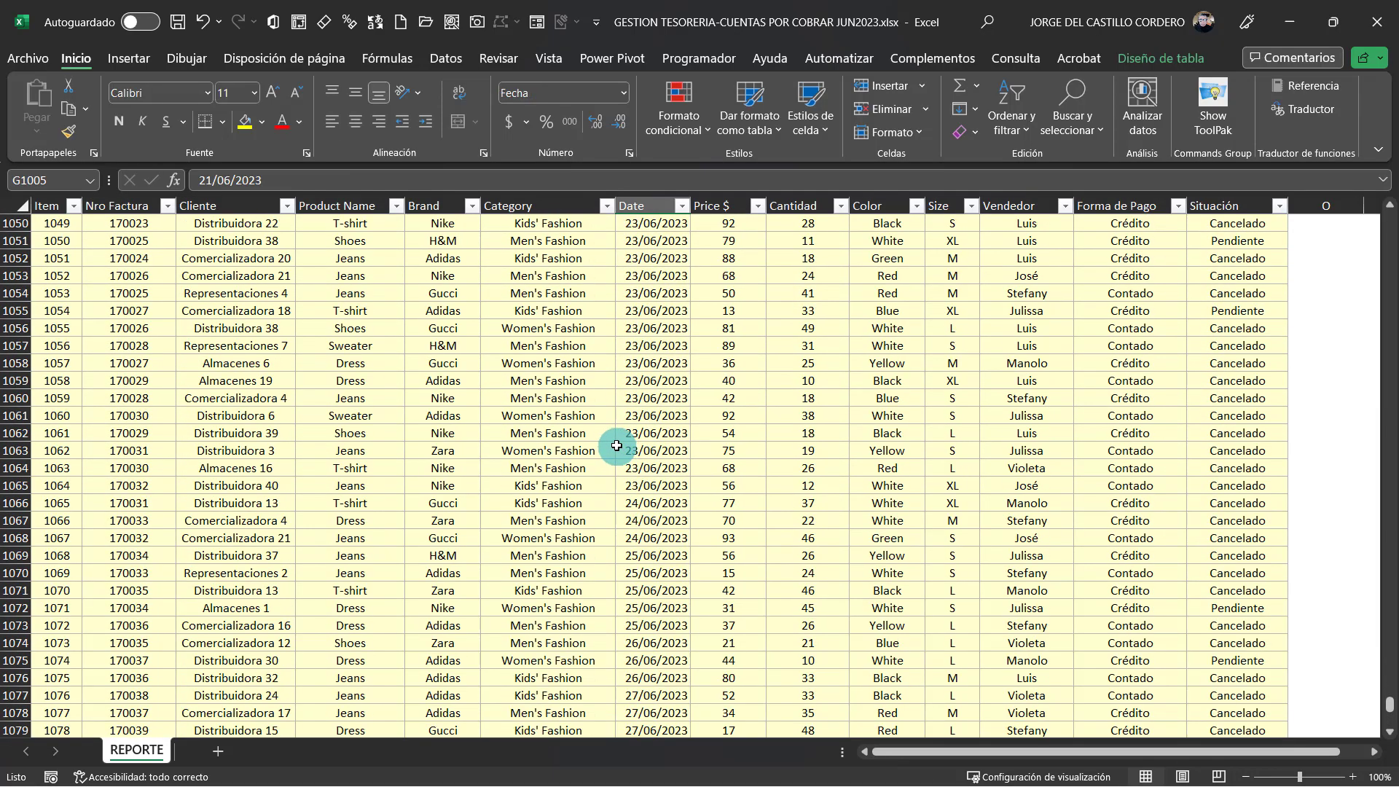
pyautogui.scroll(20, 616, 442)
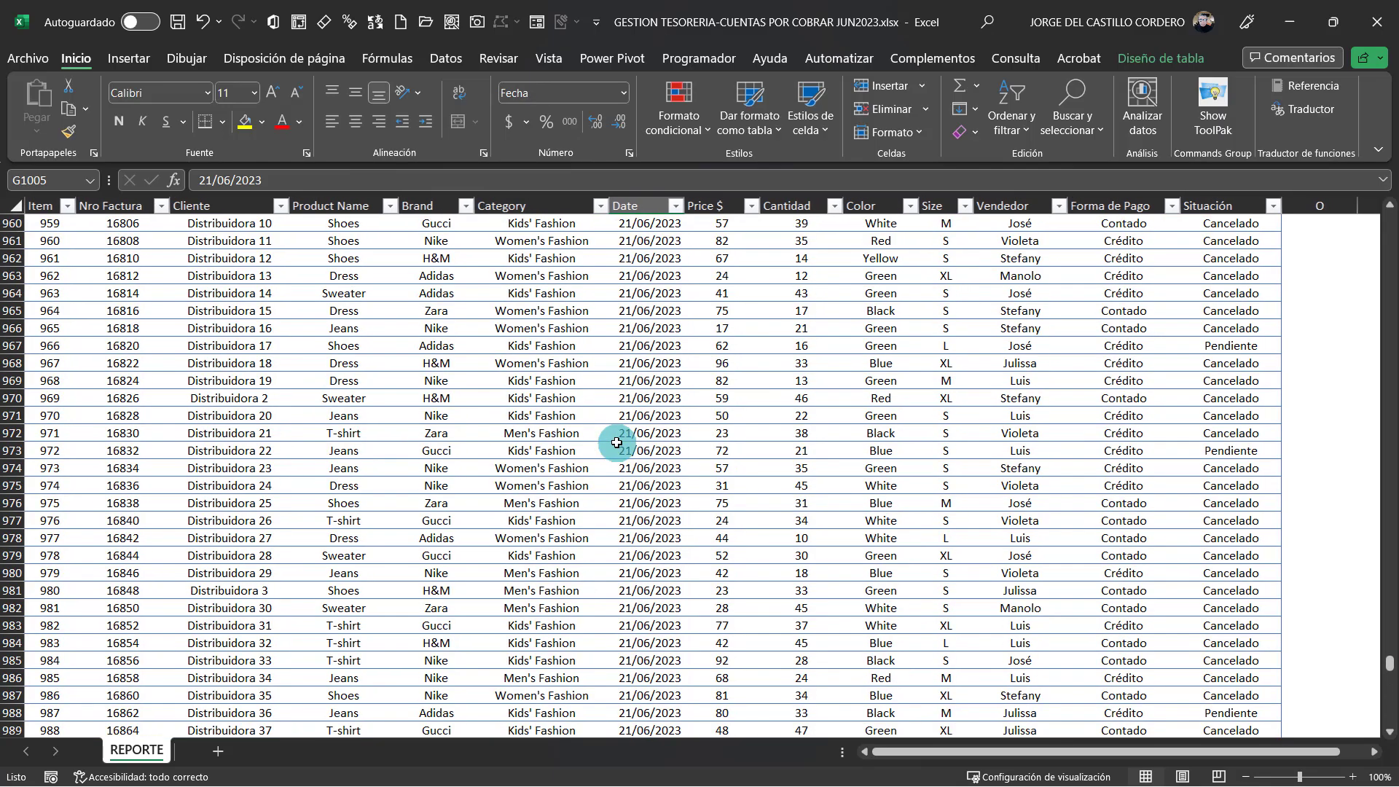
pyautogui.scroll(14, 615, 440)
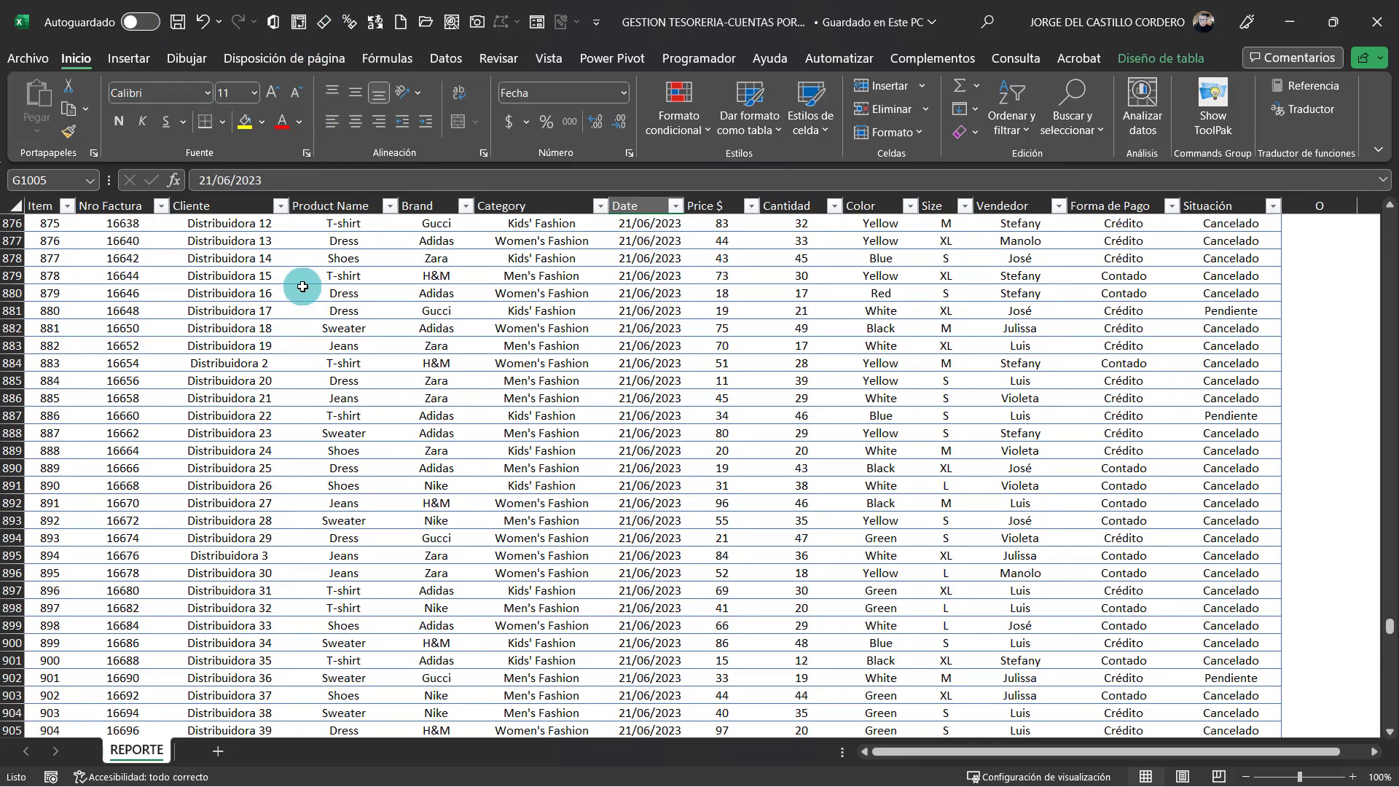
# Switch to Power BI Desktop, refresh the report's data and slightly enlarge the stack of Total Ventas, Cancelado and Cobranza cards.
pyautogui.hotkey('alt', 'Tab')
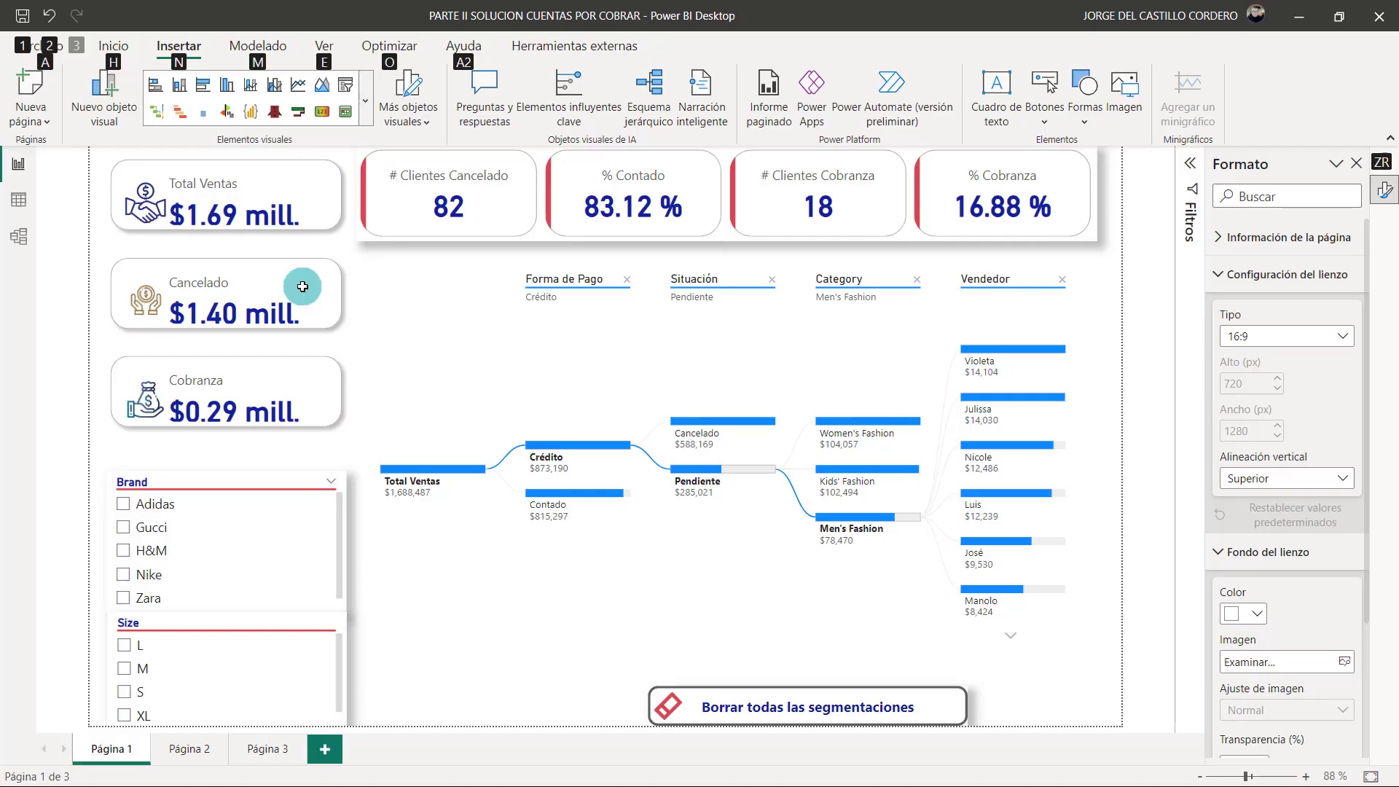
pyautogui.click(114, 46)
pyautogui.click(642, 104)
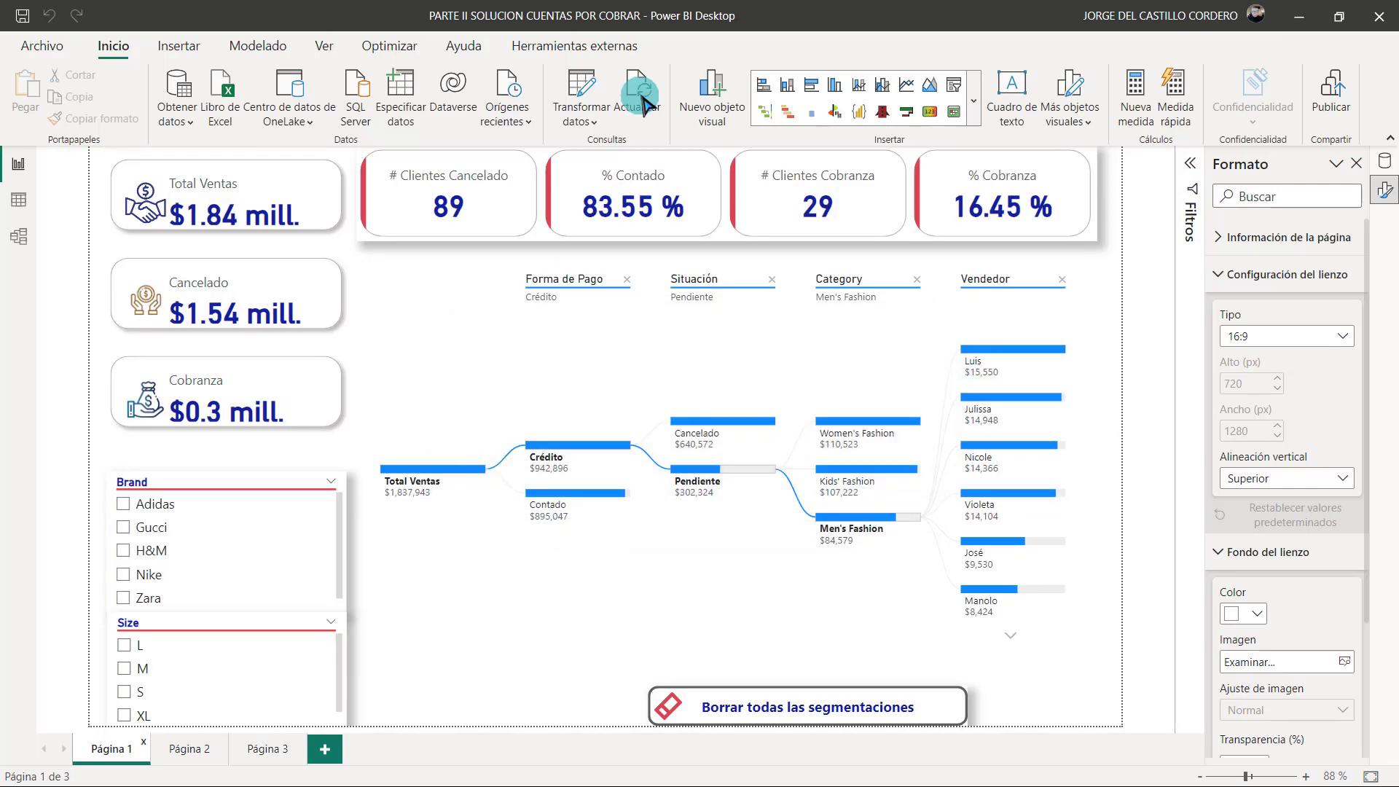
pyautogui.click(269, 310)
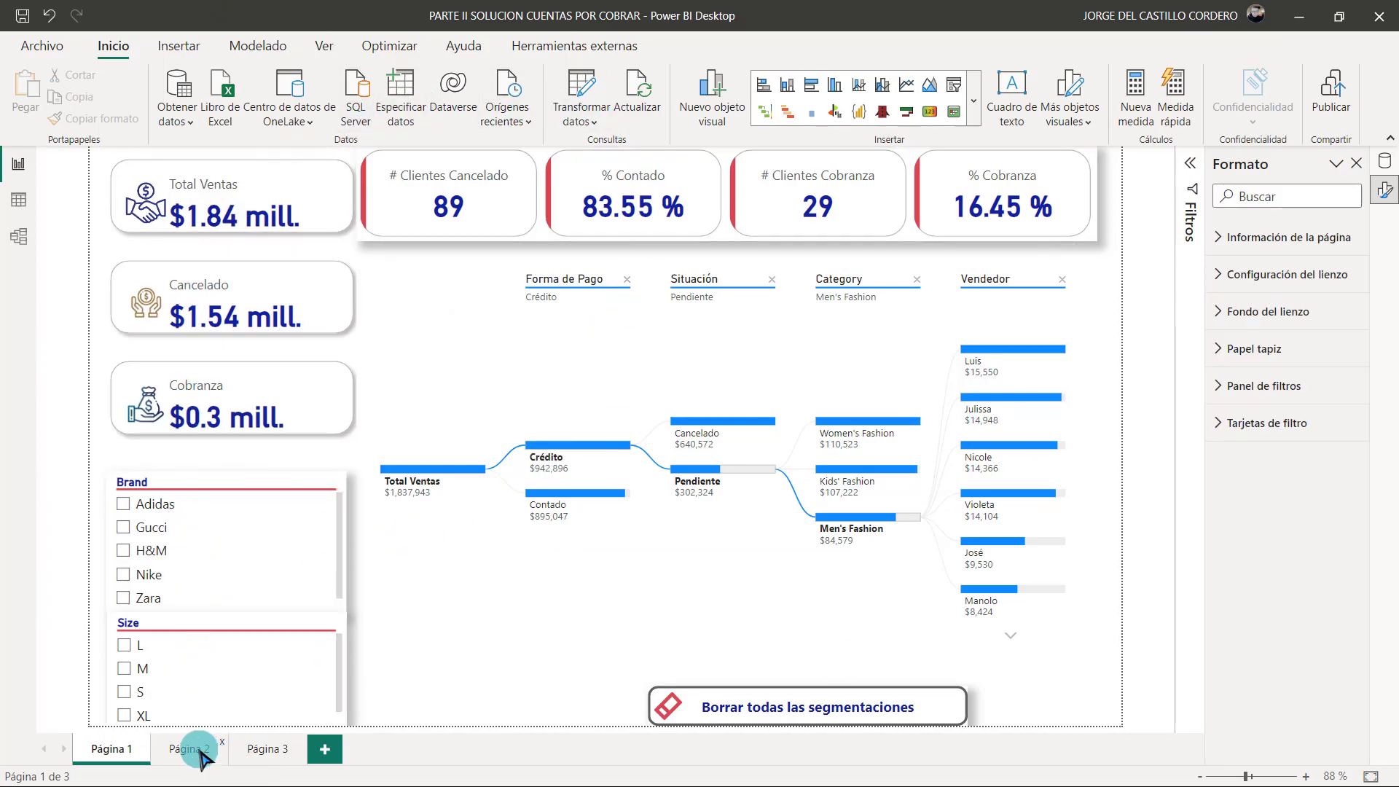
# Review the refreshed client matrices and the seller column chart on Página 2 and return to Página 1.
pyautogui.click(198, 752)
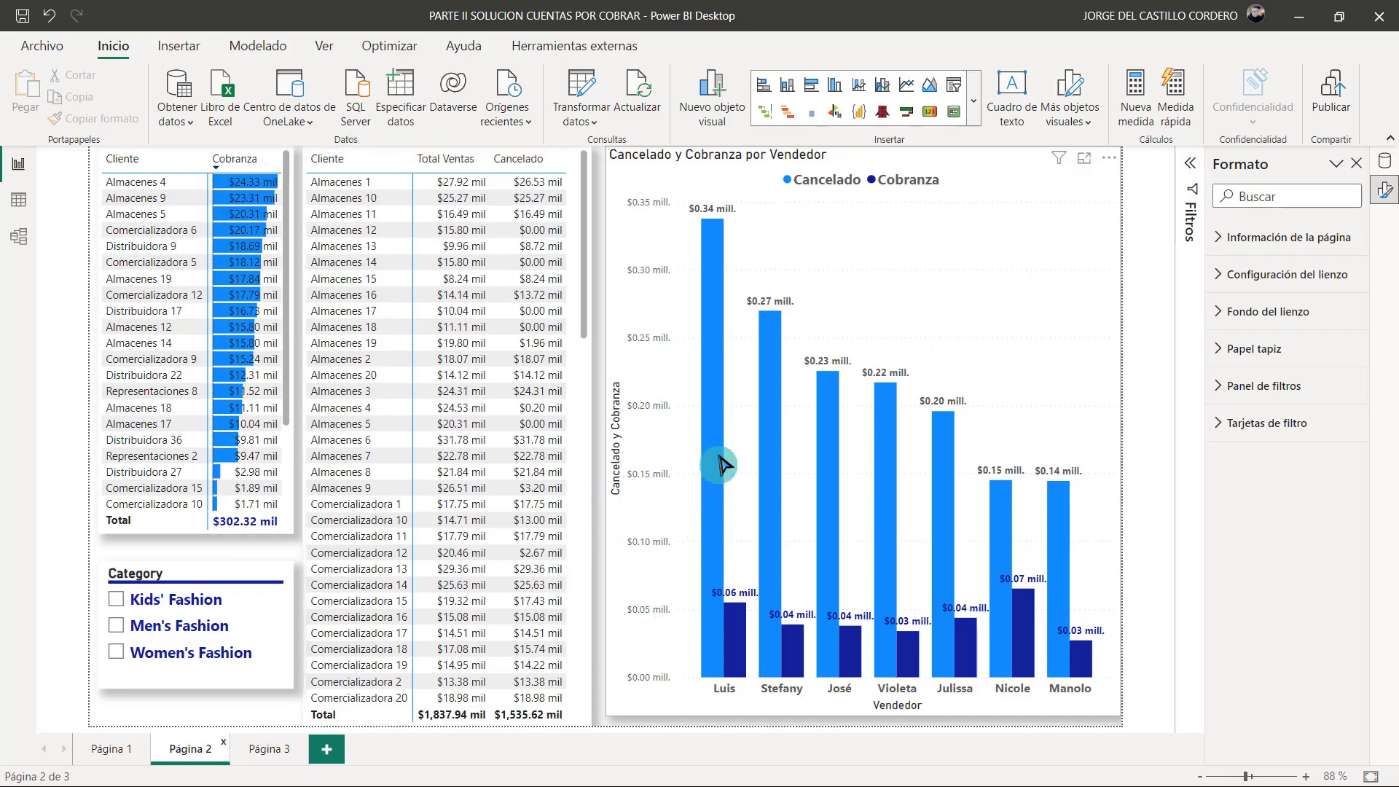
pyautogui.moveTo(714, 412)
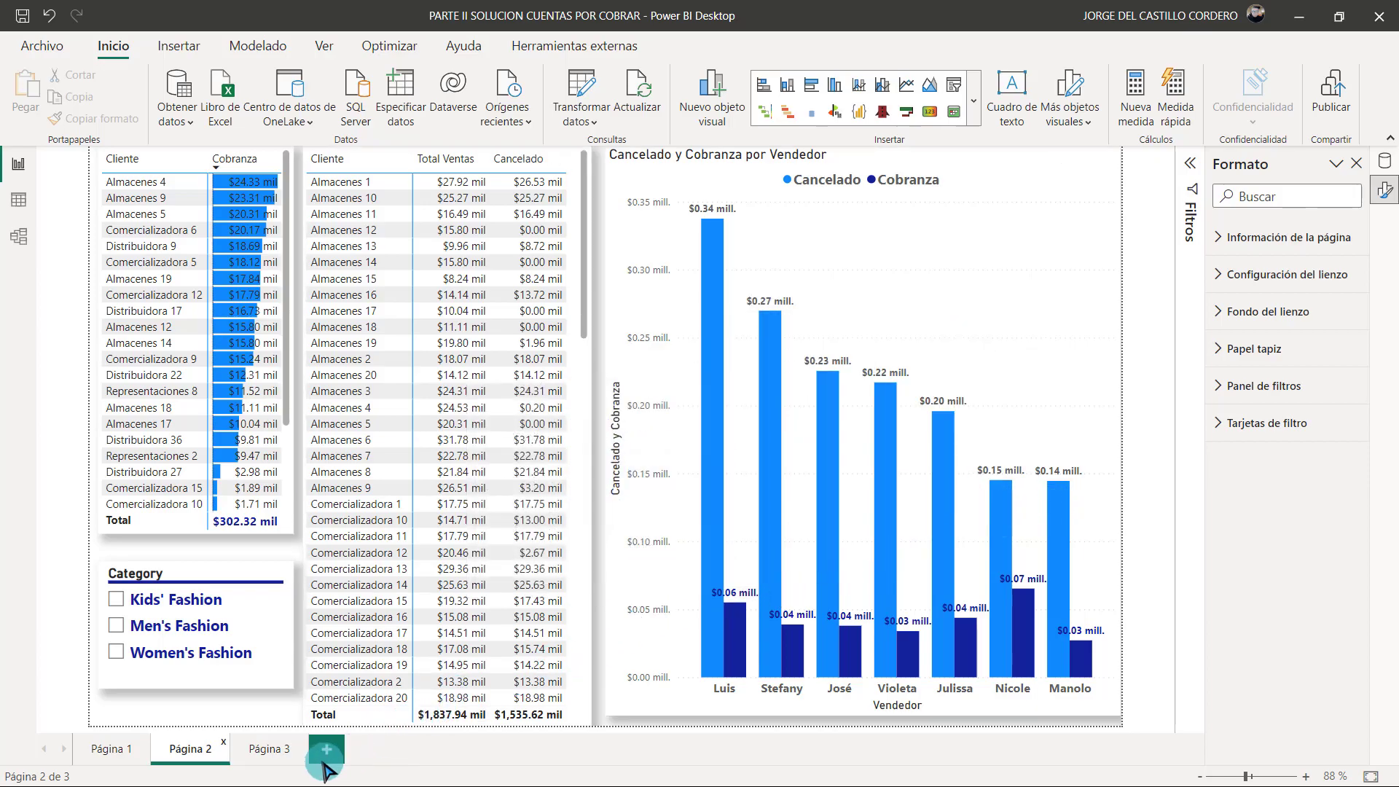
pyautogui.click(117, 749)
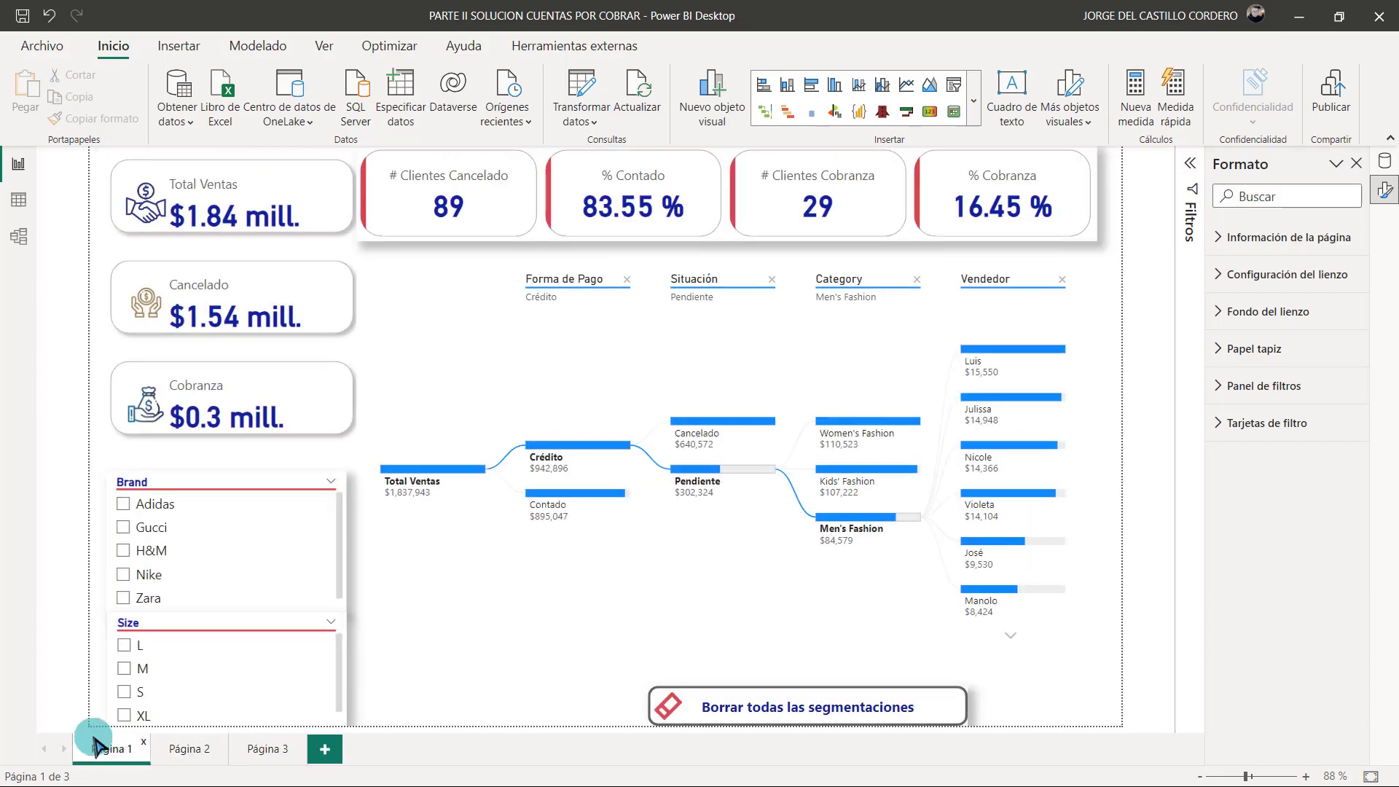